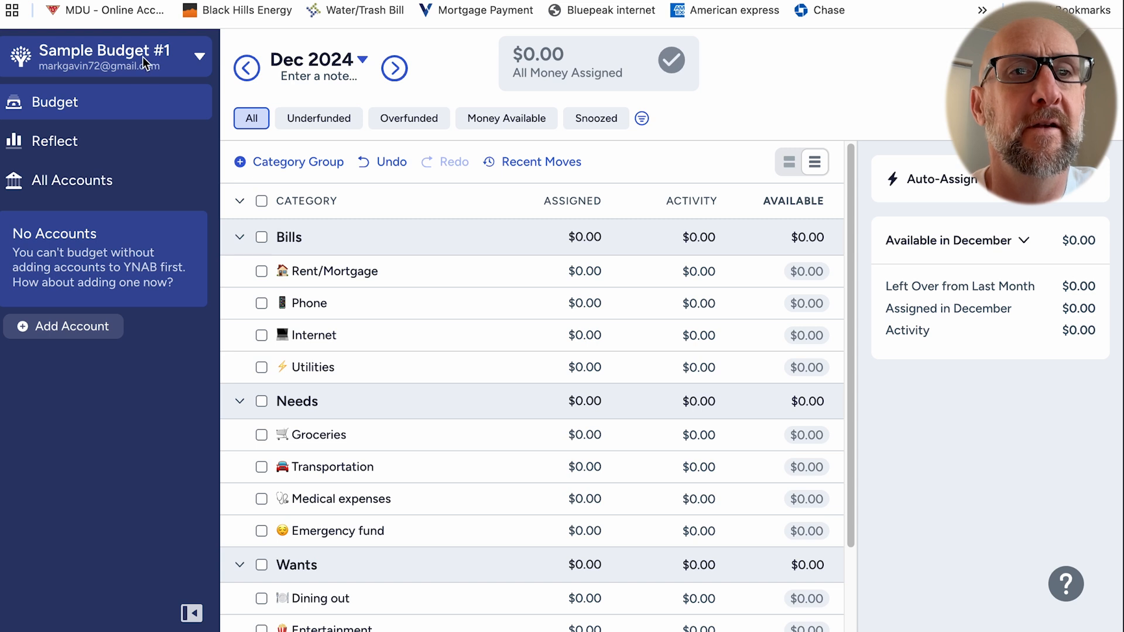
{"action": "left_click", "coordinate": [178, 64]}
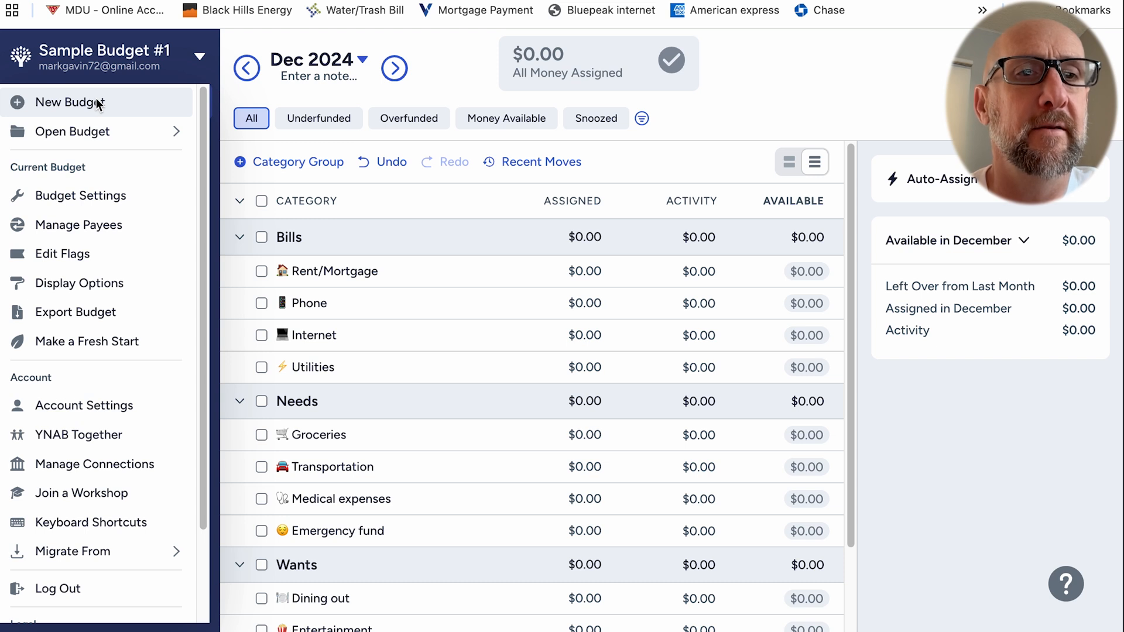
{"action": "mouse_move", "coordinate": [156, 140]}
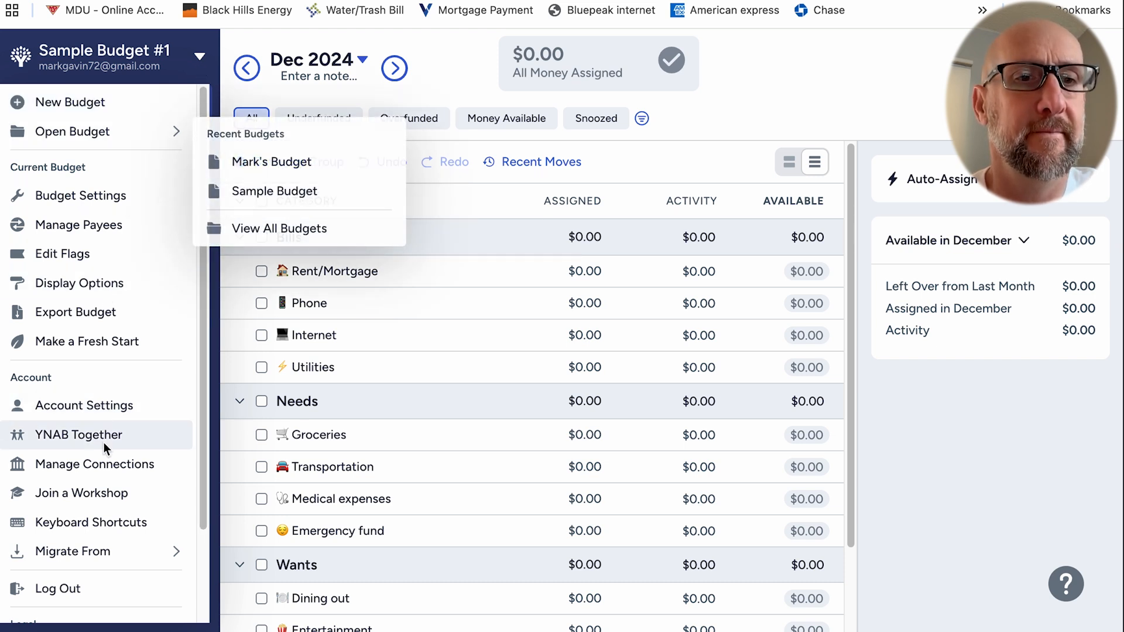
{"action": "left_click", "coordinate": [751, 79]}
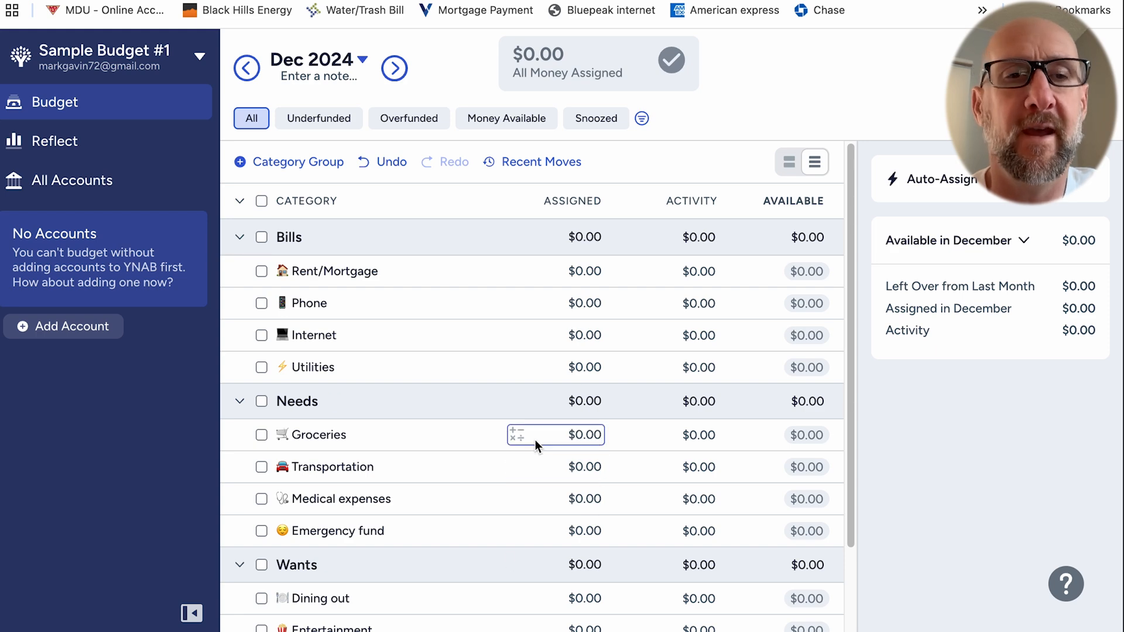
Step: Add an unlinked account nicknamed Checking, of type Checking, with a current balance of 4000
{"action": "left_click", "coordinate": [50, 332]}
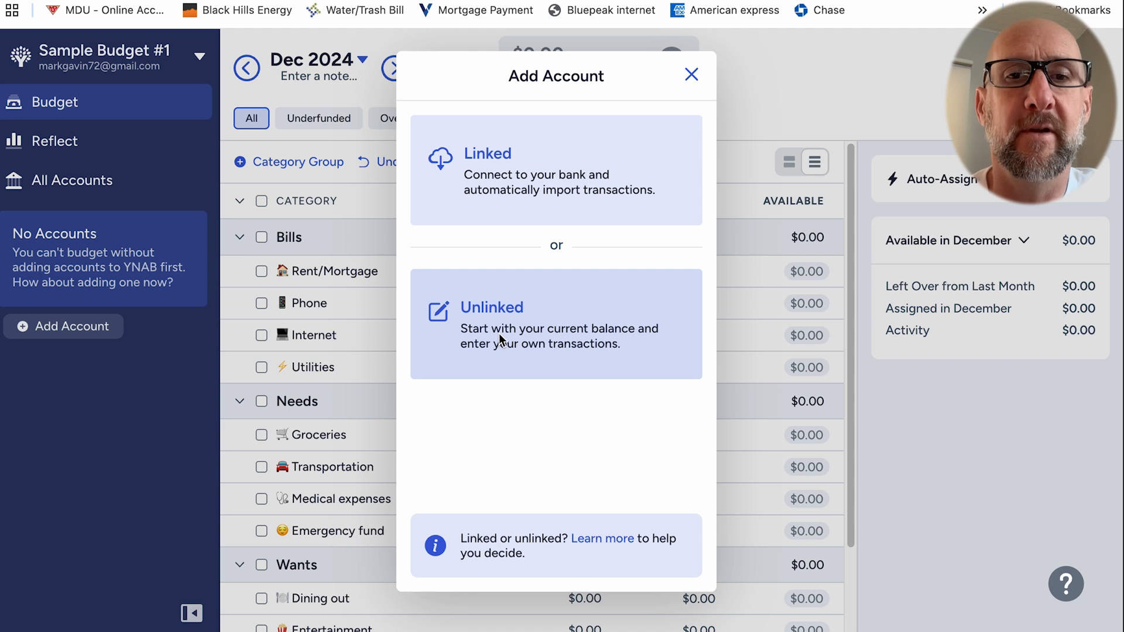
{"action": "left_click", "coordinate": [506, 323]}
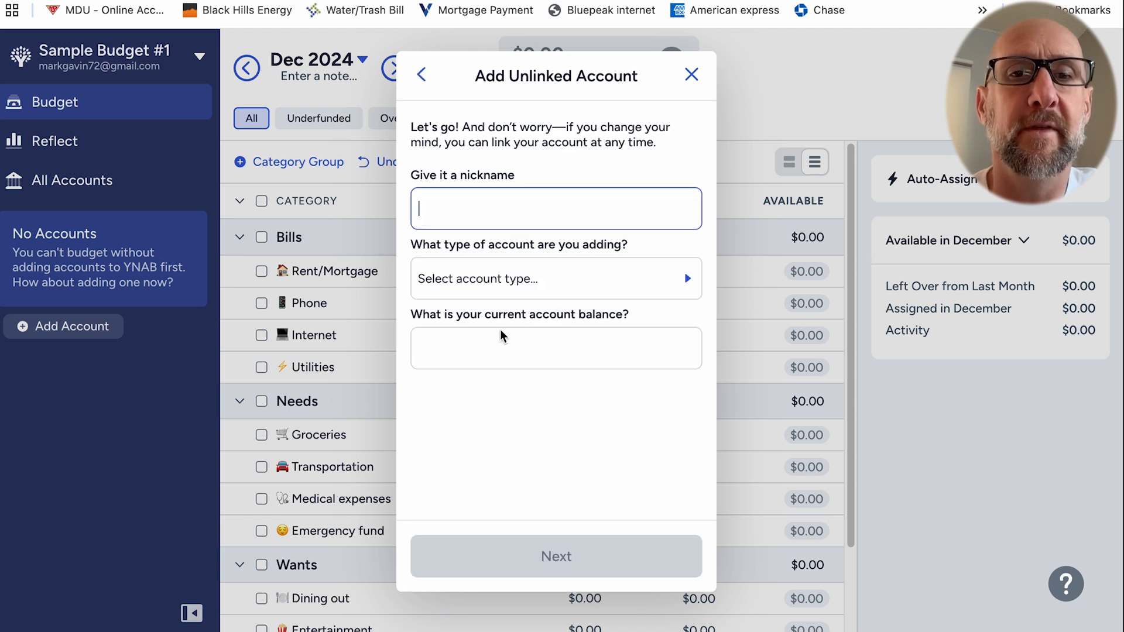
{"action": "left_click", "coordinate": [480, 210]}
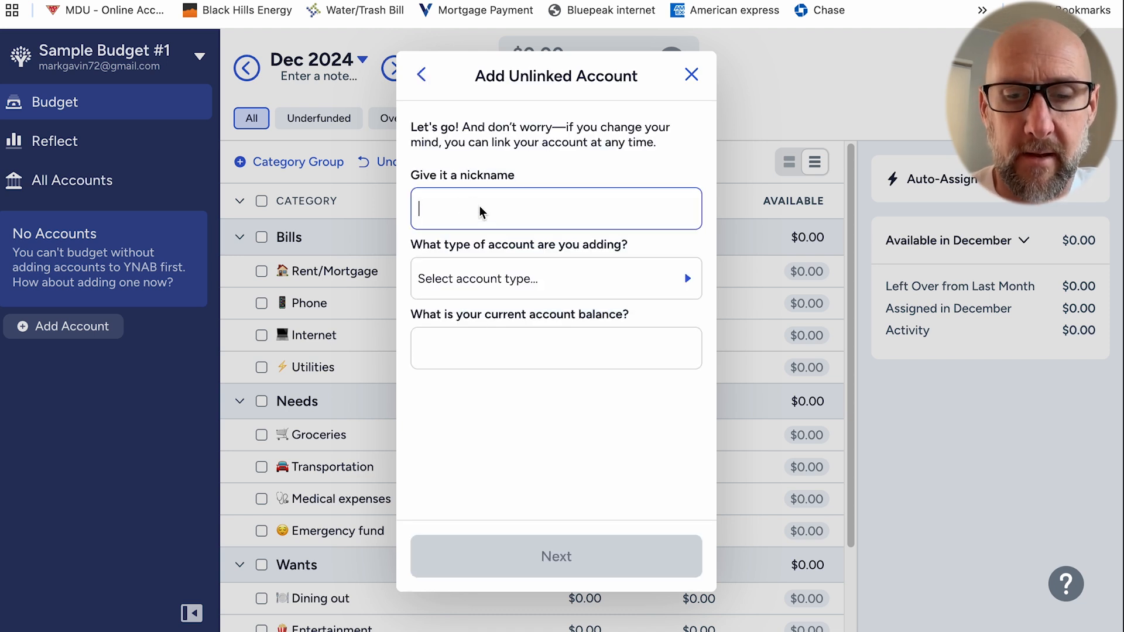
{"action": "type", "text": "C"}
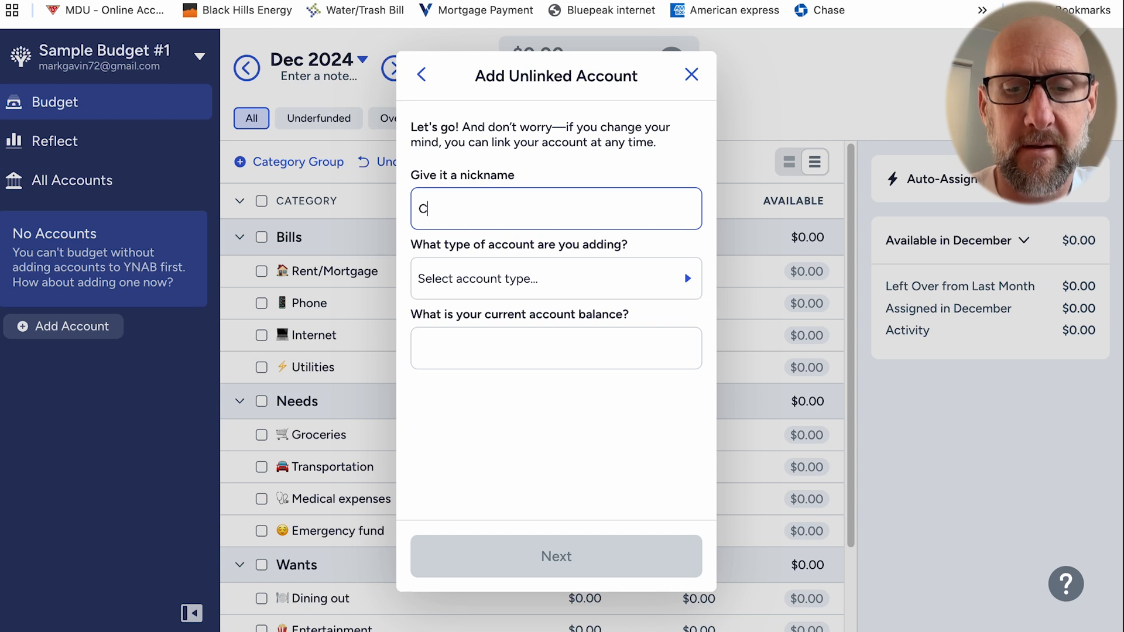
{"action": "type", "text": "hecking"}
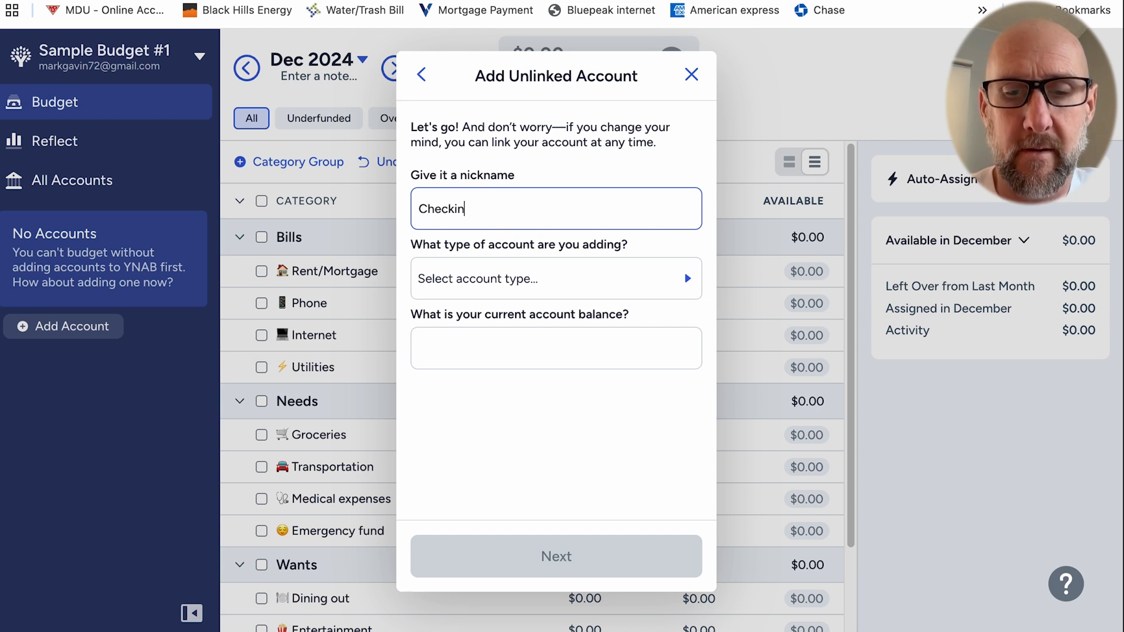
{"action": "left_click", "coordinate": [566, 279]}
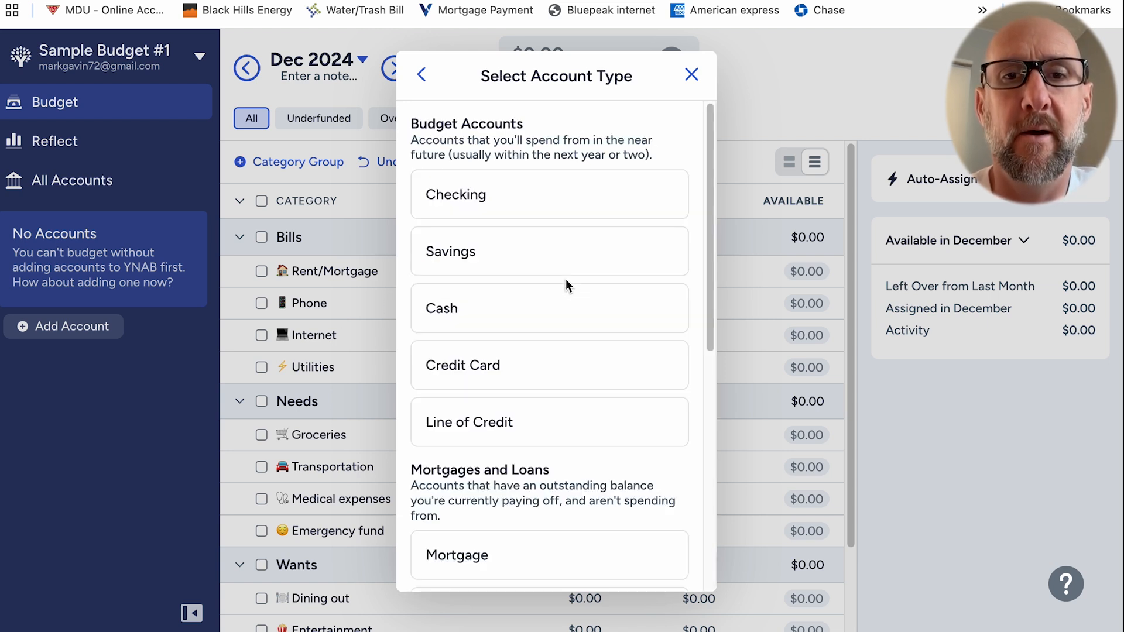
{"action": "left_click", "coordinate": [521, 211]}
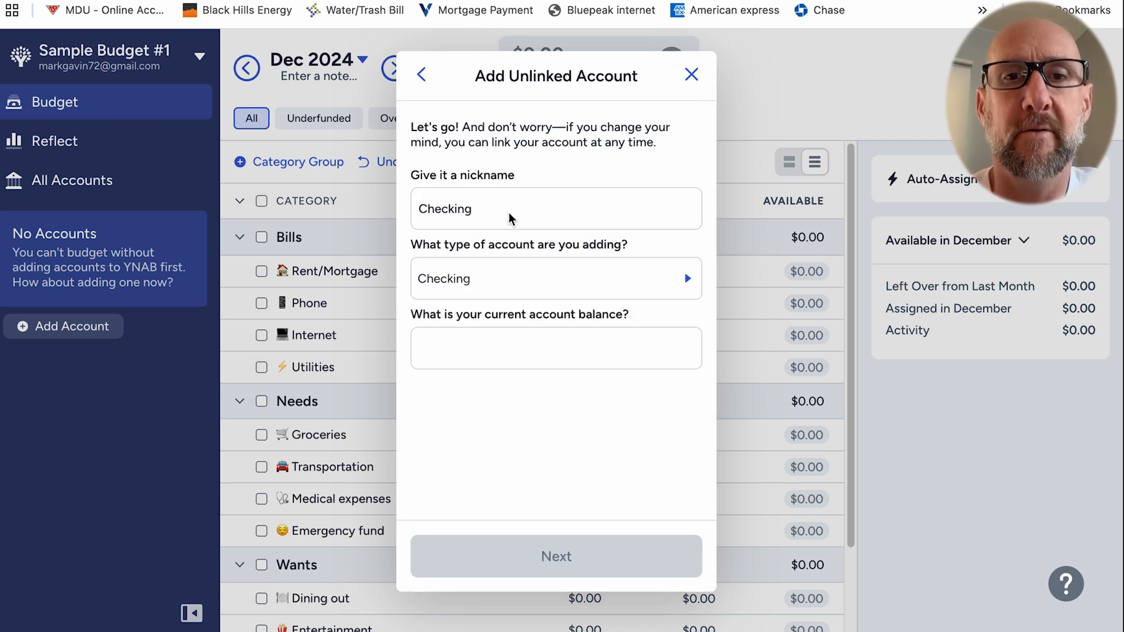
{"action": "left_click", "coordinate": [463, 345]}
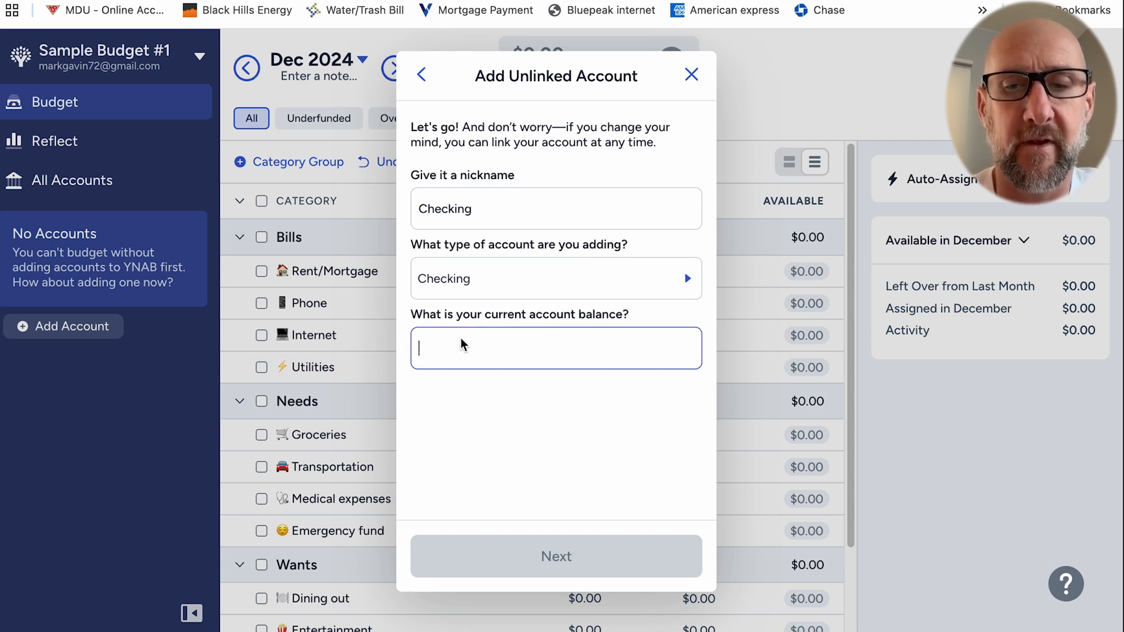
{"action": "type", "text": "4000"}
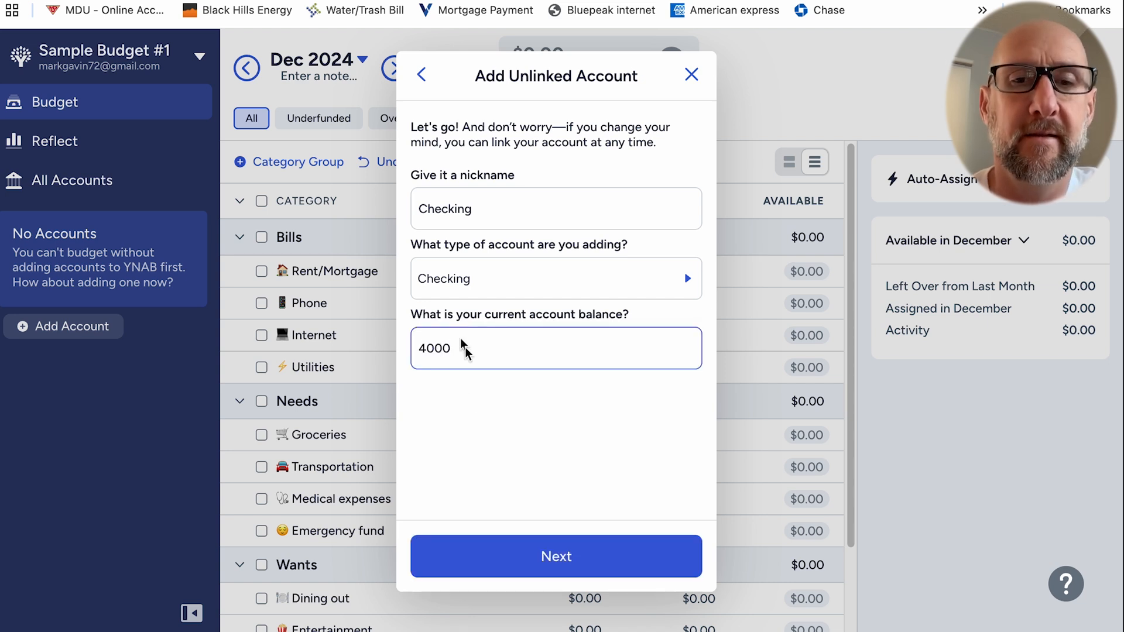
{"action": "left_click", "coordinate": [557, 564]}
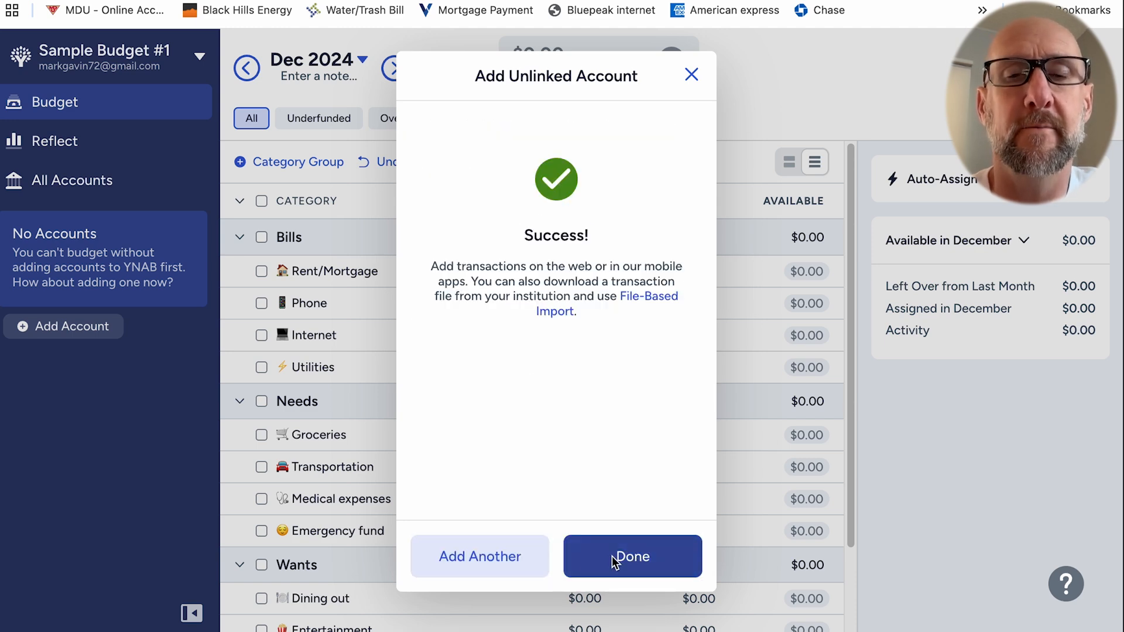
{"action": "left_click", "coordinate": [644, 563]}
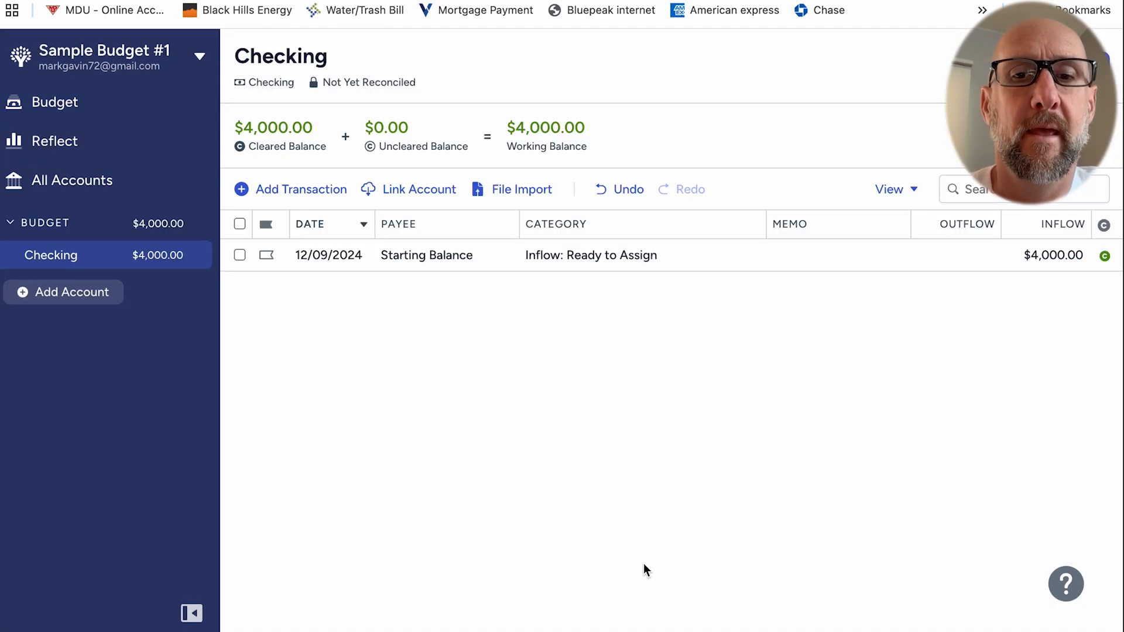
Step: Change the Starting Balance transaction's date to 12/01/2024 and save it
{"action": "left_click", "coordinate": [324, 255]}
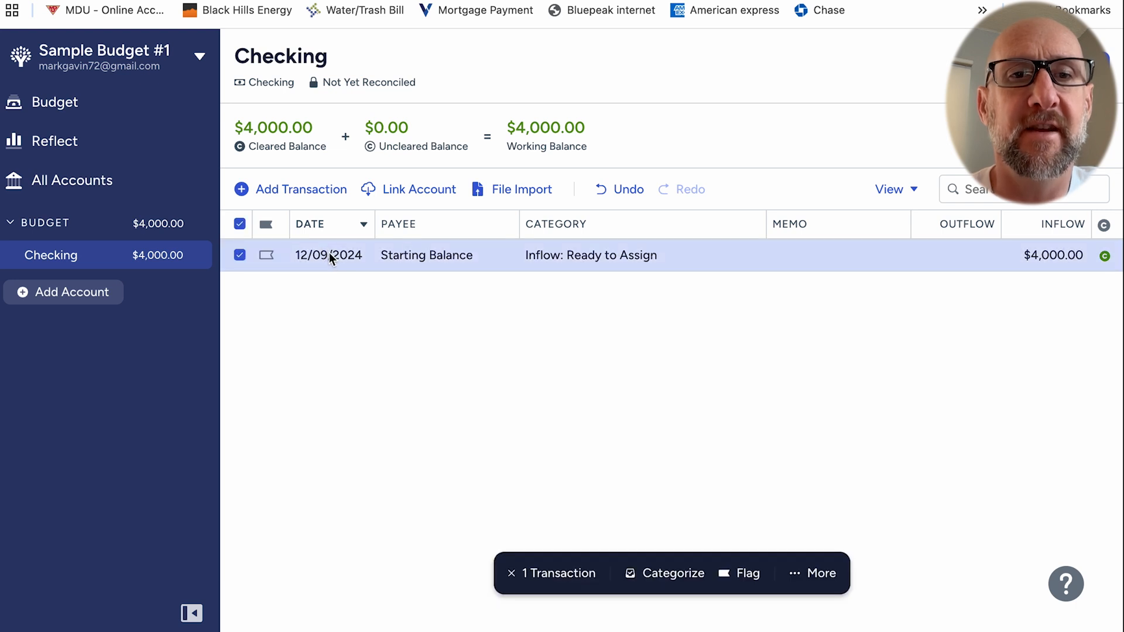
{"action": "left_click", "coordinate": [328, 255]}
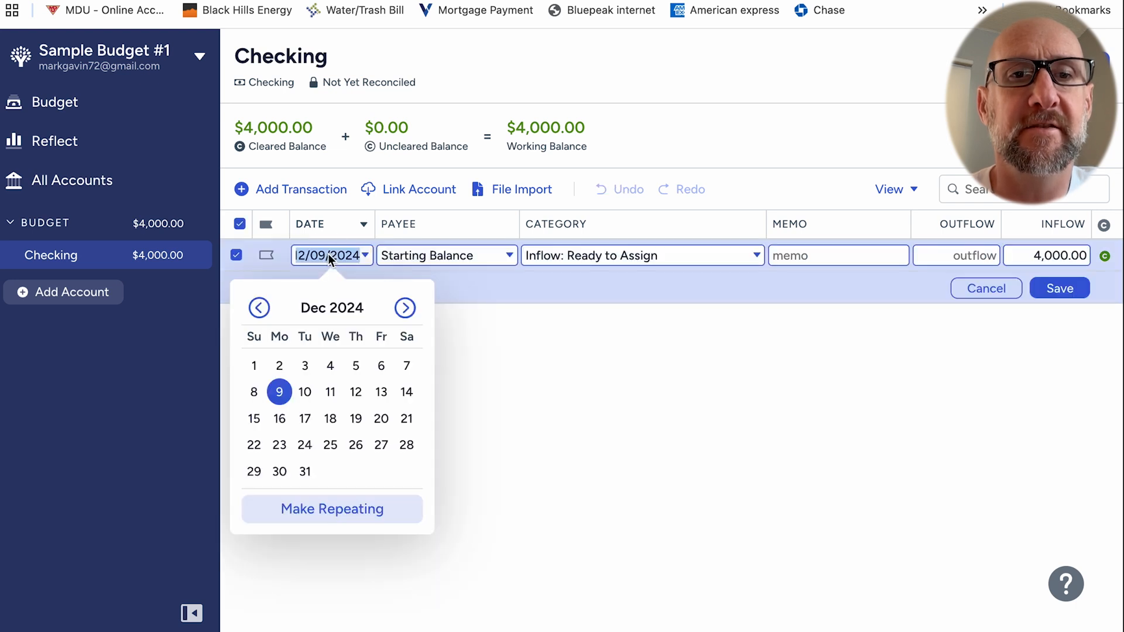
{"action": "left_click", "coordinate": [254, 366]}
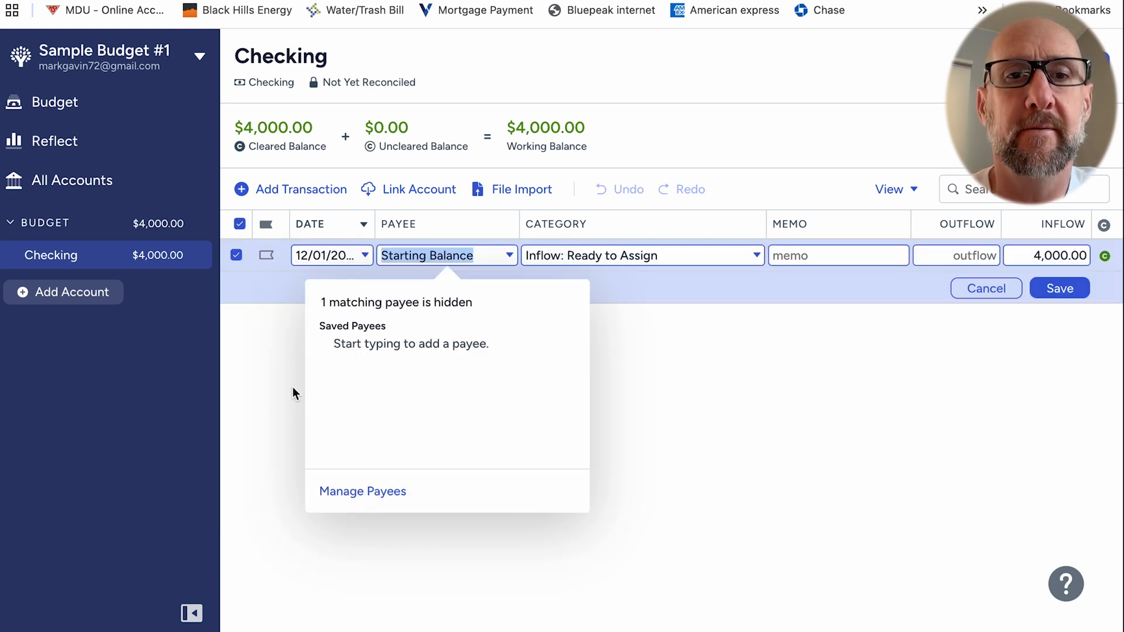
{"action": "left_click", "coordinate": [1048, 291]}
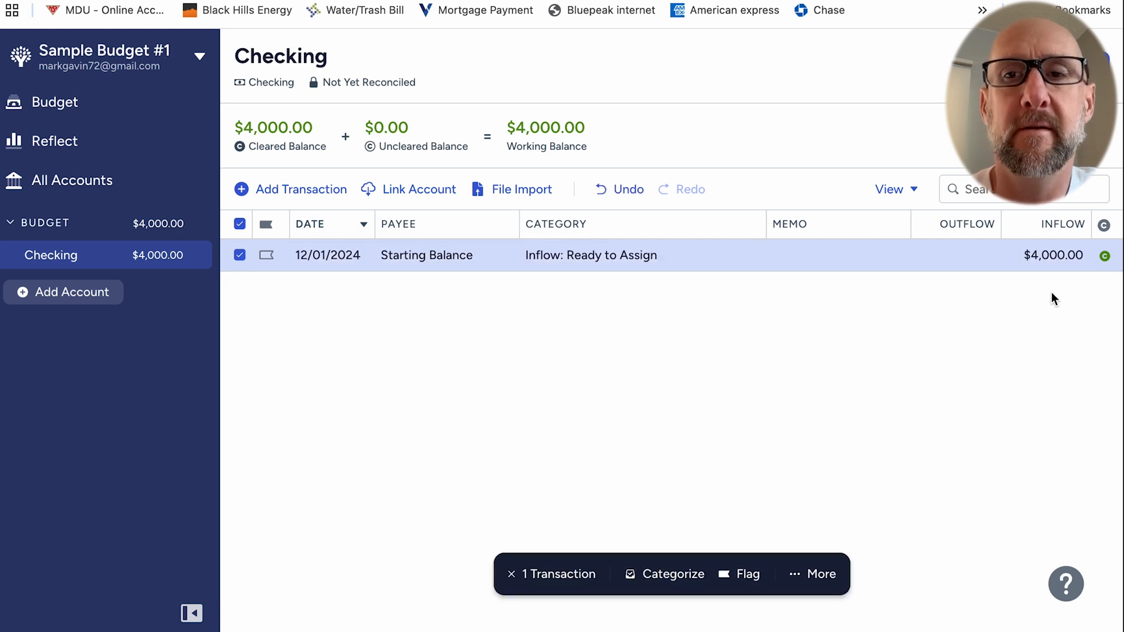
Step: Return to the December 2024 budget and rename the Rent/Mortgage category under Bills as "Rent", without the emoji
{"action": "left_click", "coordinate": [75, 110]}
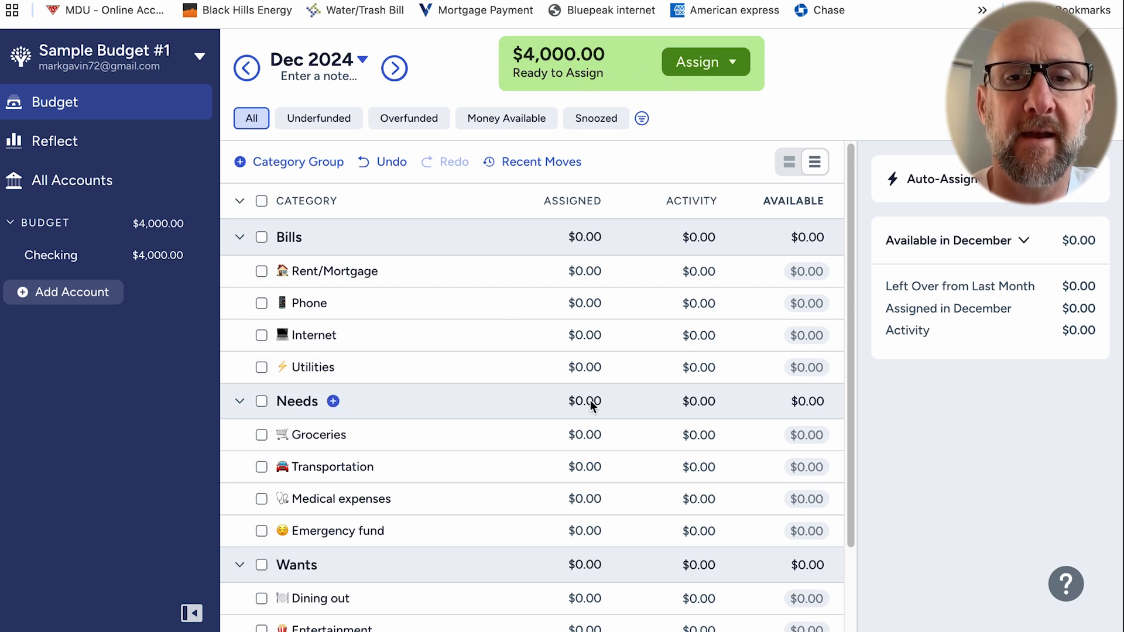
{"action": "scroll", "coordinate": [607, 498], "scroll_direction": "down", "scroll_amount": 2}
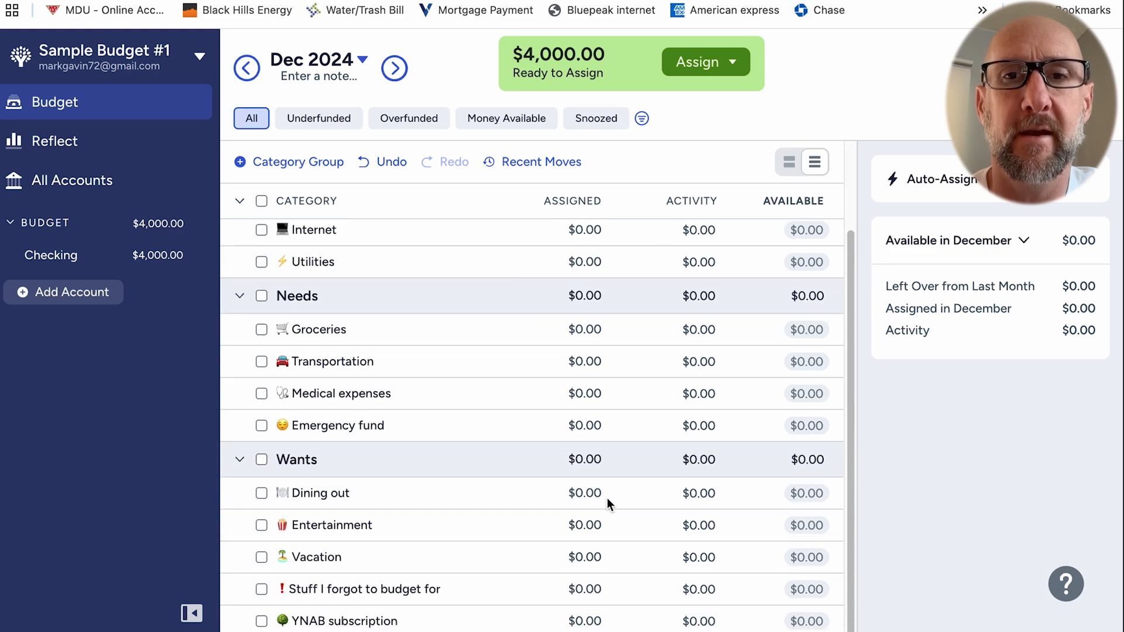
{"action": "scroll", "coordinate": [585, 510], "scroll_direction": "up", "scroll_amount": 2}
{"action": "scroll", "coordinate": [586, 511], "scroll_direction": "down", "scroll_amount": 2}
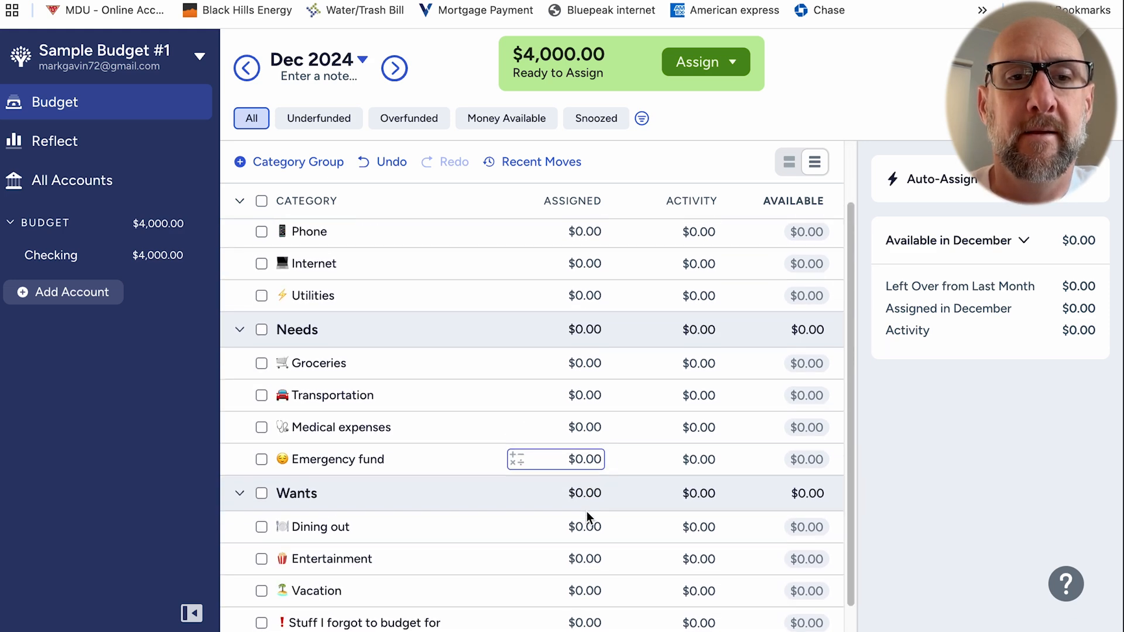
{"action": "scroll", "coordinate": [531, 536], "scroll_direction": "up", "scroll_amount": 2}
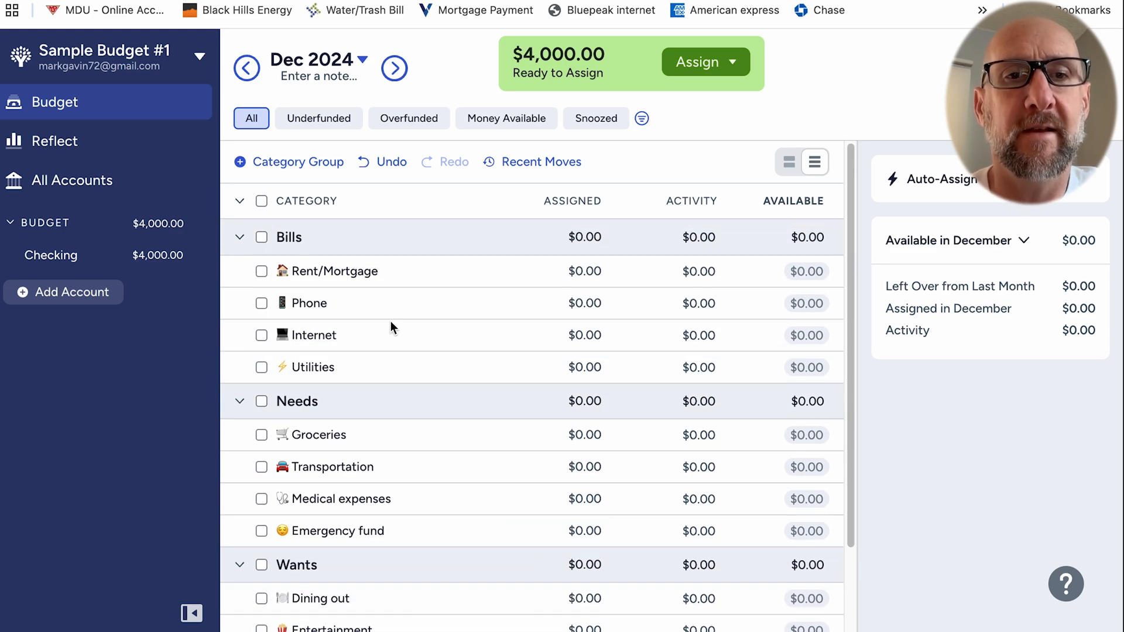
{"action": "left_click", "coordinate": [287, 273]}
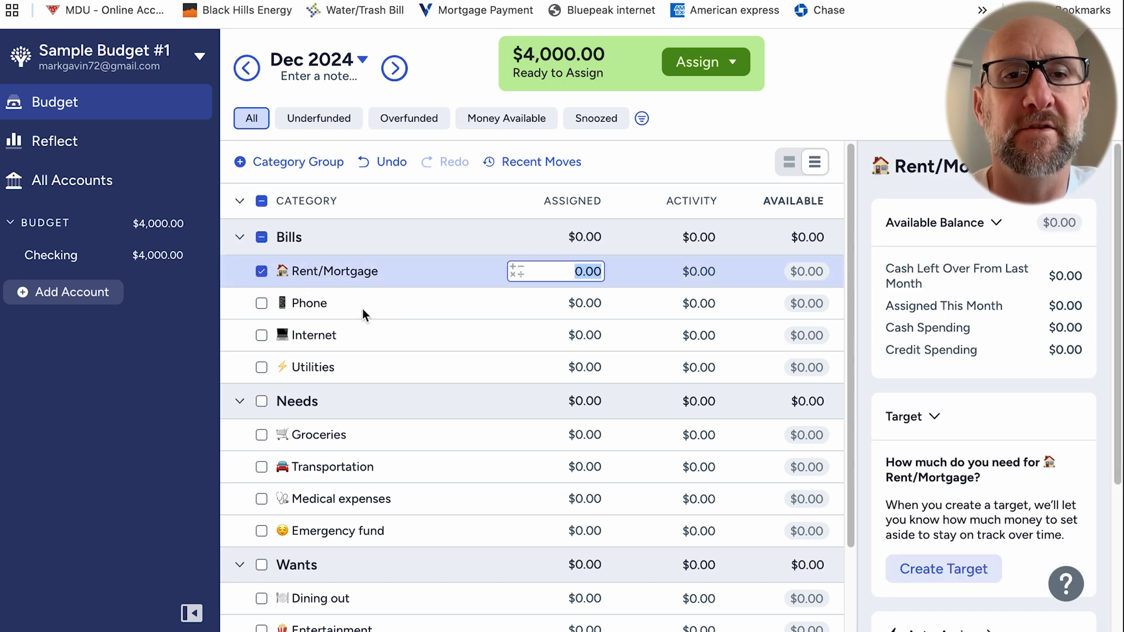
{"action": "left_click", "coordinate": [299, 276]}
{"action": "left_click", "coordinate": [297, 272]}
{"action": "left_click", "coordinate": [297, 272]}
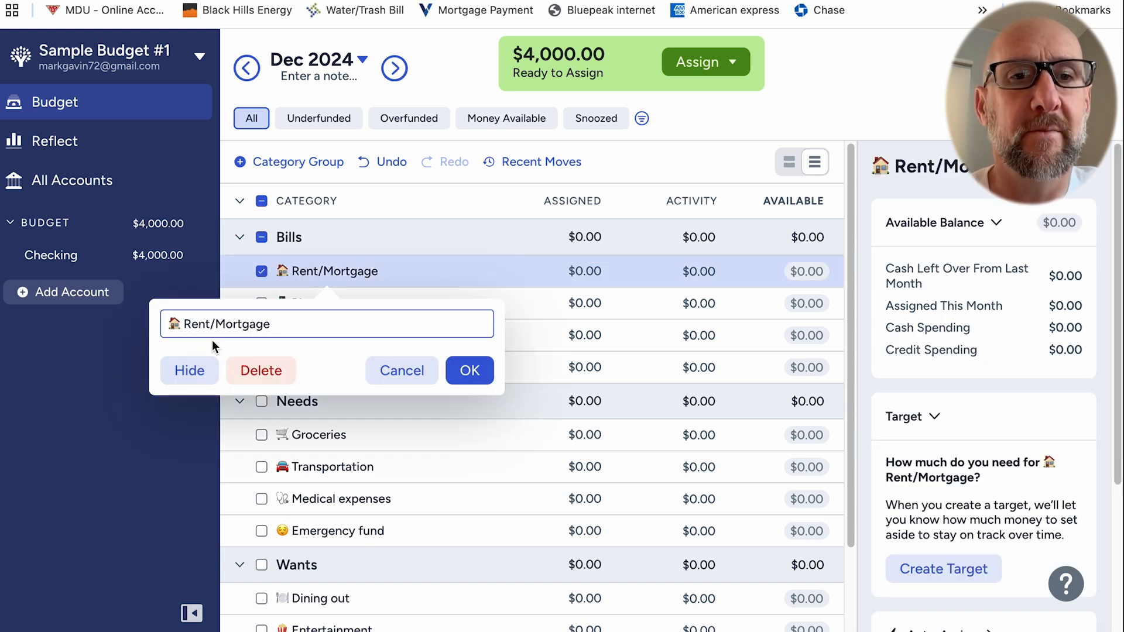
{"action": "key", "text": "BackSpace"}
{"action": "key", "text": "BackSpace"}
{"action": "key", "text": "BackSpace"}
{"action": "key", "text": "BackSpace"}
{"action": "key", "text": "BackSpace"}
{"action": "key", "text": "BackSpace"}
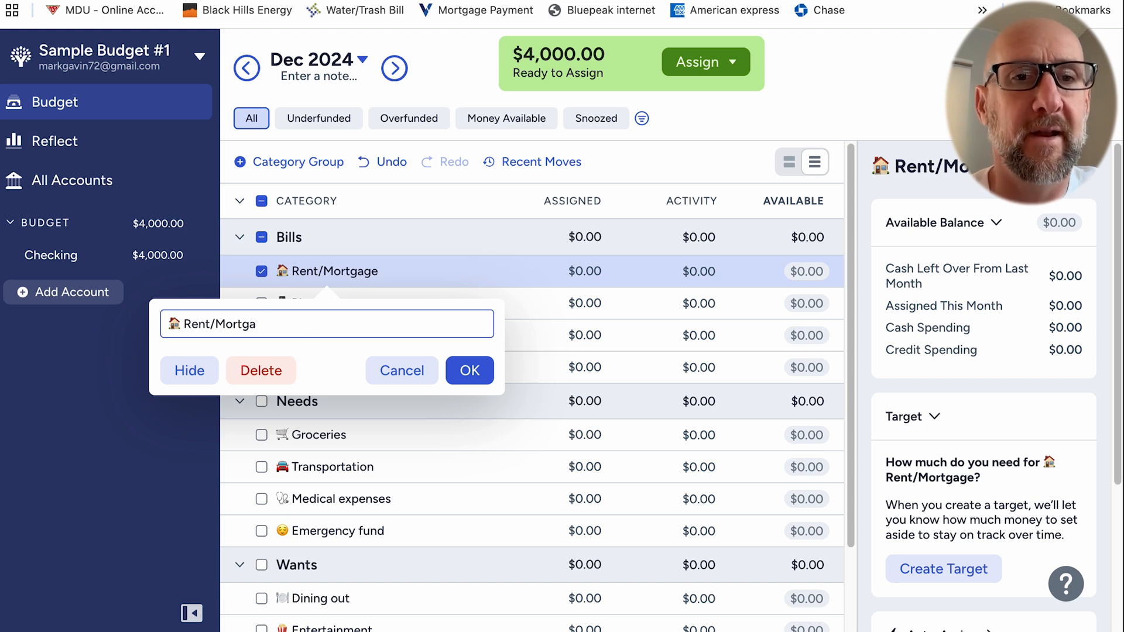
{"action": "key", "text": "BackSpace"}
{"action": "key", "text": "BackSpace"}
{"action": "key", "text": "BackSpace"}
{"action": "key", "text": "BackSpace"}
{"action": "key", "text": "BackSpace"}
{"action": "key", "text": "BackSpace"}
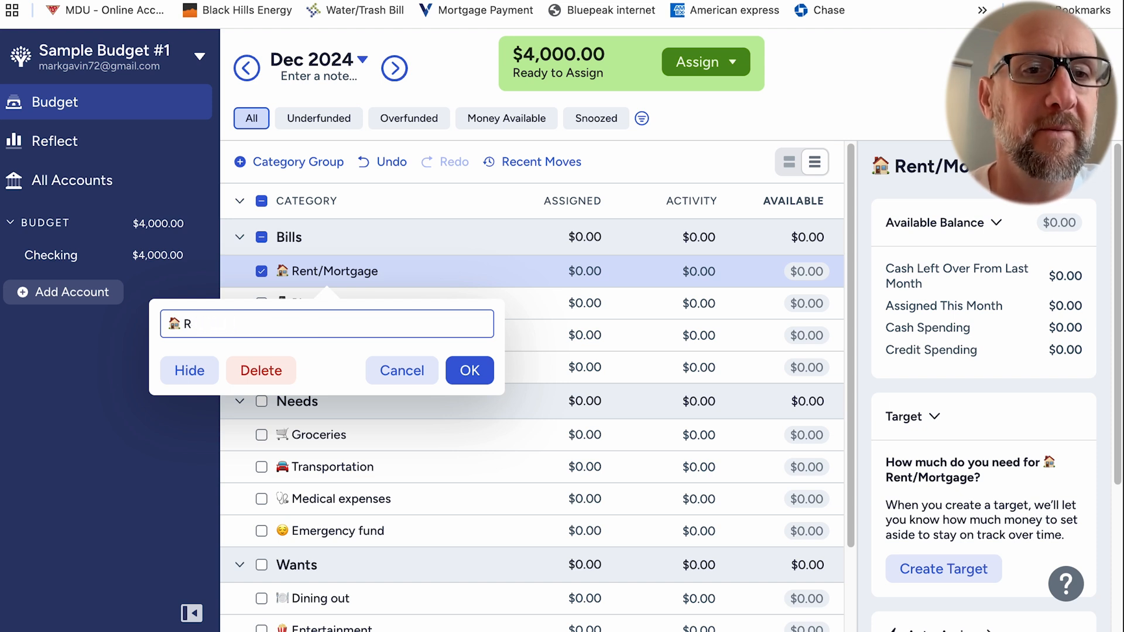
{"action": "key", "text": "BackSpace"}
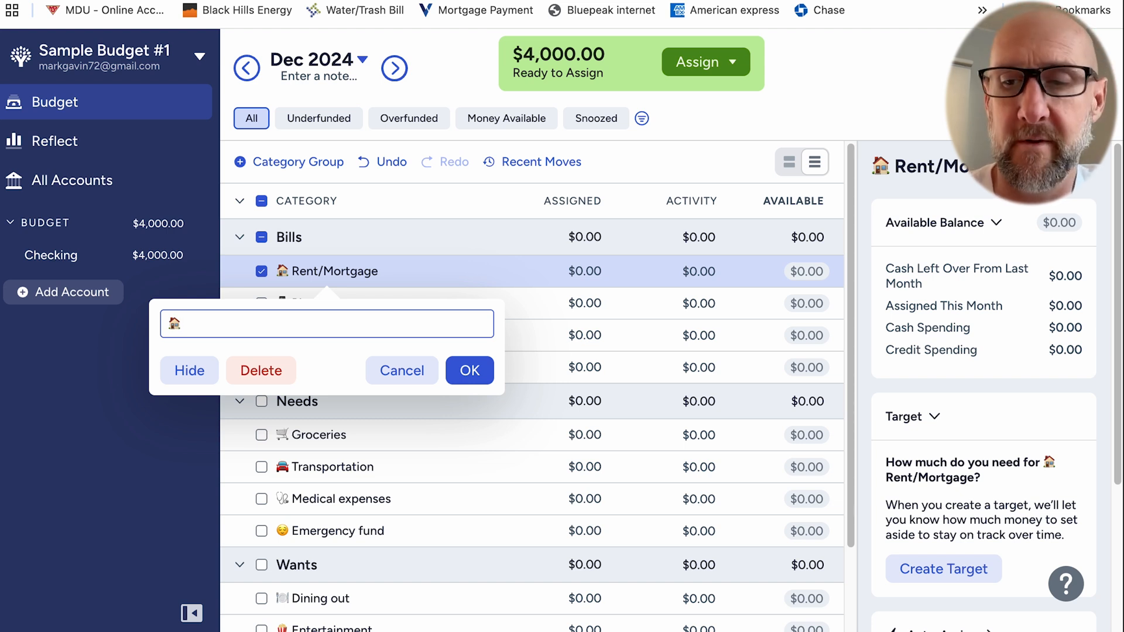
{"action": "key", "text": "BackSpace"}
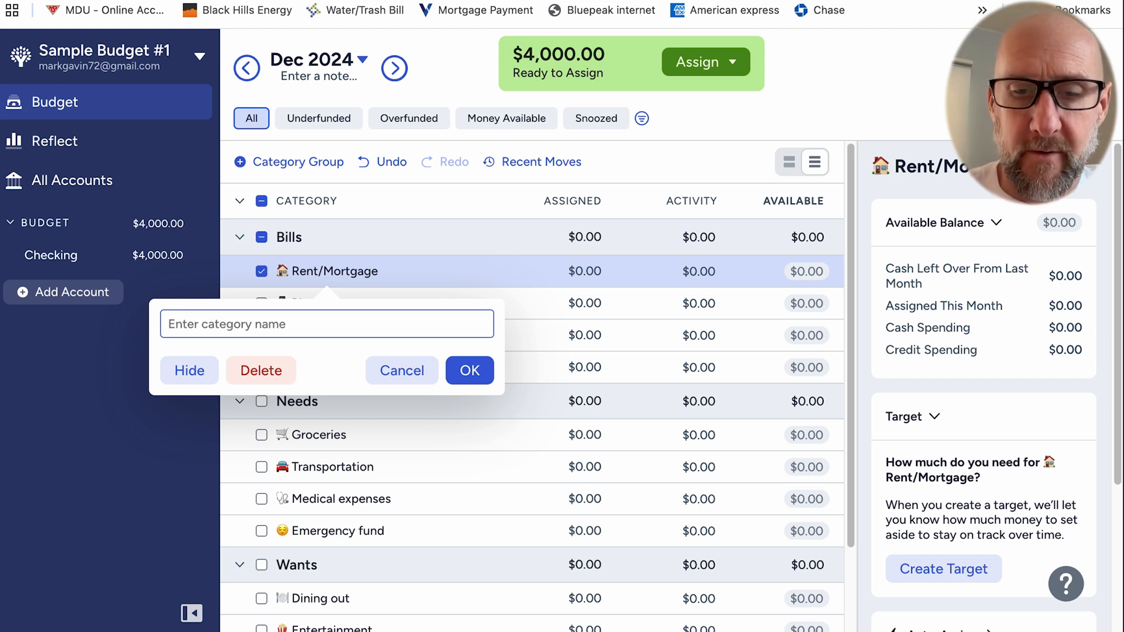
{"action": "type", "text": "Reny"}
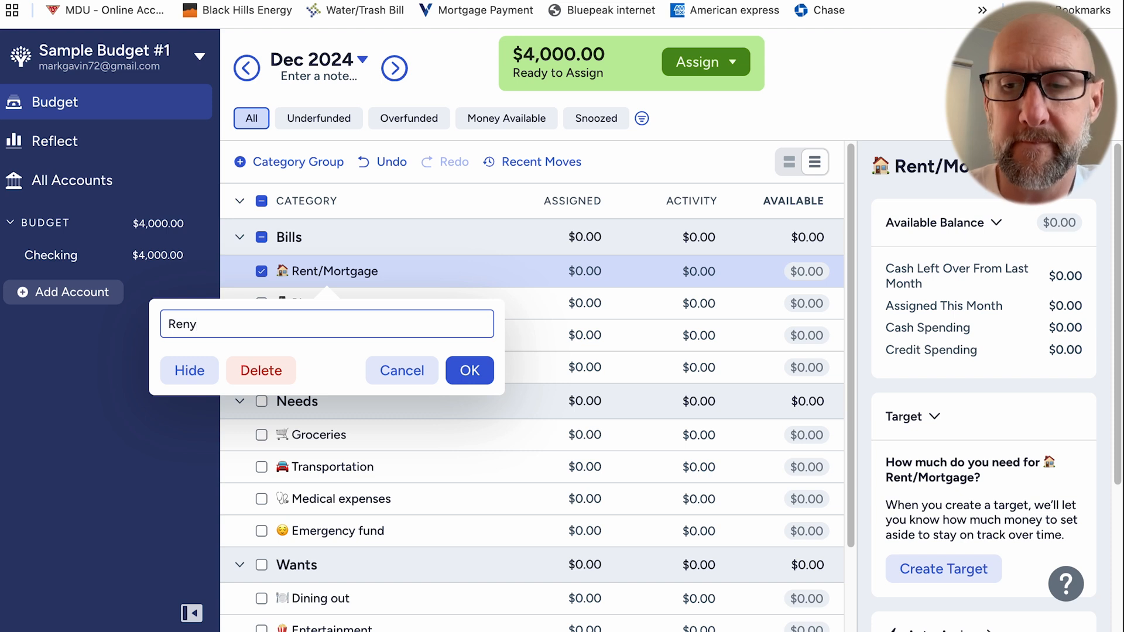
{"action": "key", "text": "BackSpace"}
{"action": "type", "text": "t"}
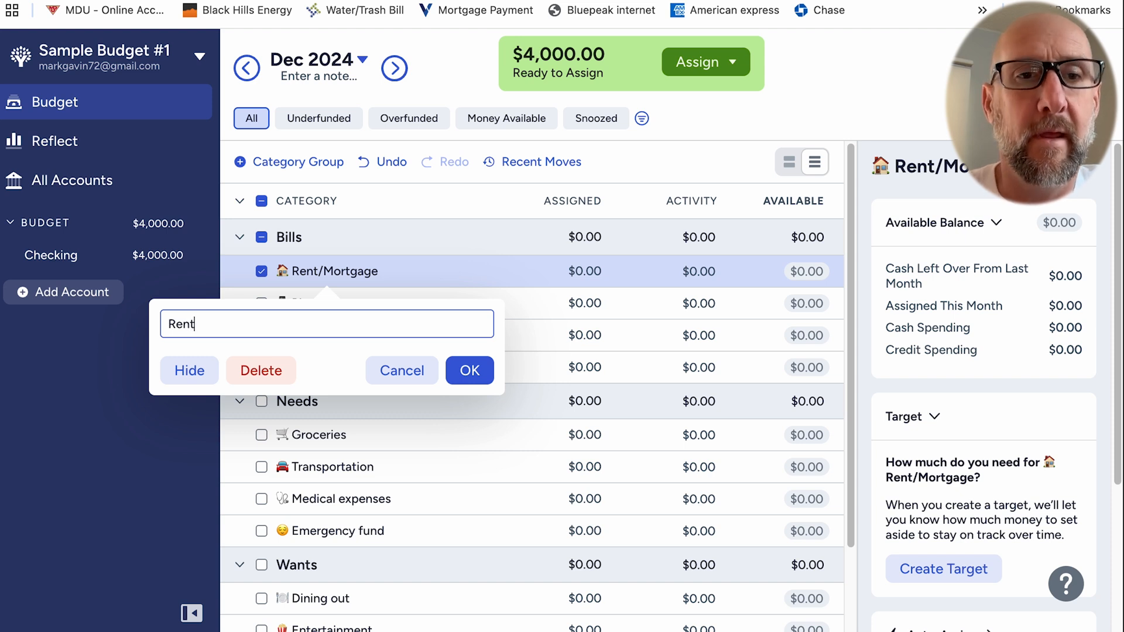
{"action": "left_click", "coordinate": [468, 375]}
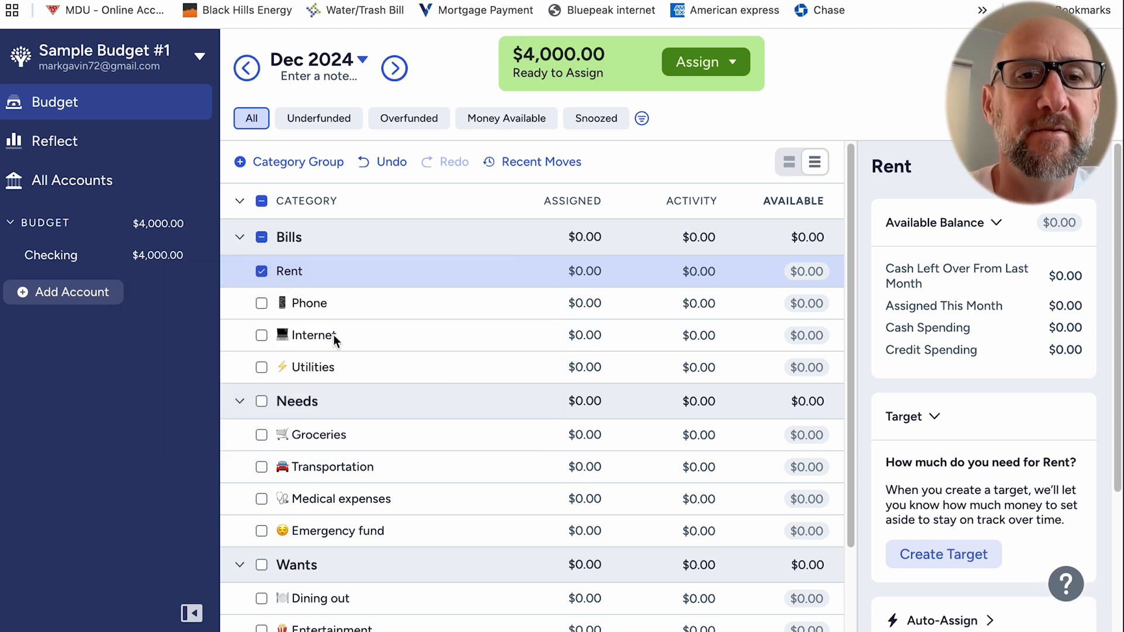
{"action": "left_click", "coordinate": [313, 305]}
{"action": "left_click", "coordinate": [307, 336]}
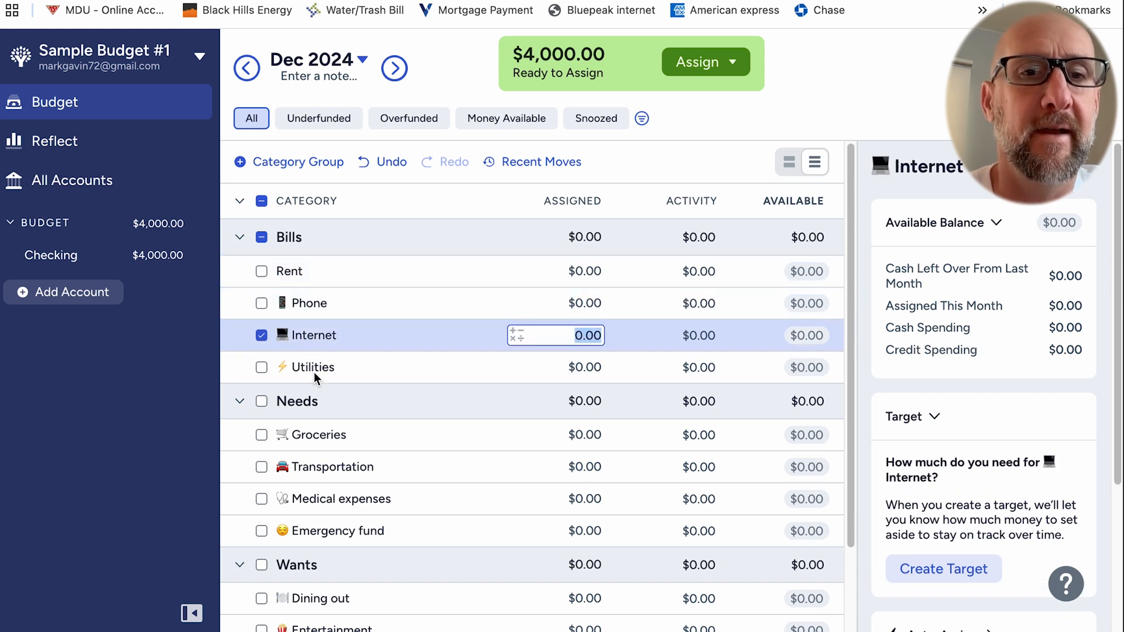
{"action": "left_click", "coordinate": [314, 370]}
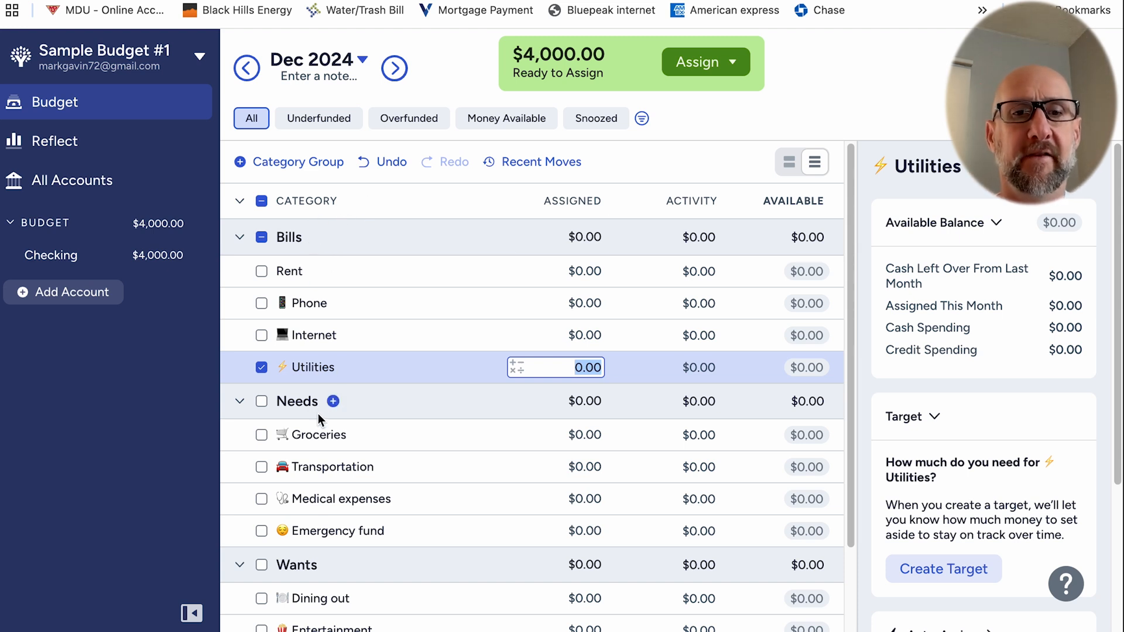
{"action": "scroll", "coordinate": [309, 566], "scroll_direction": "down", "scroll_amount": 1}
{"action": "scroll", "coordinate": [309, 566], "scroll_direction": "down", "scroll_amount": 2}
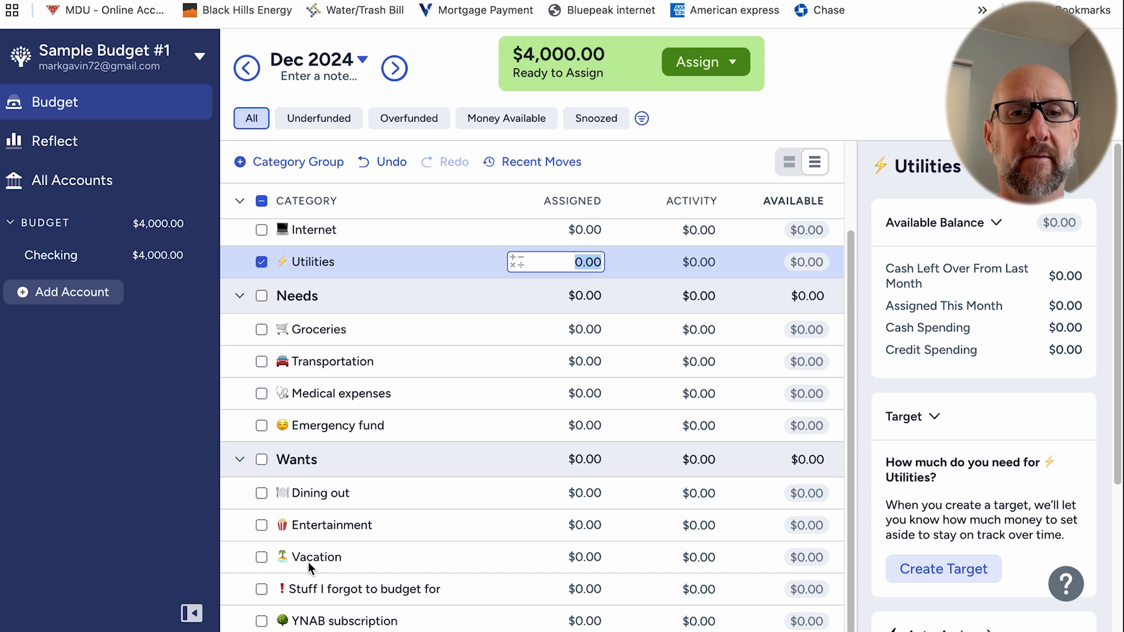
{"action": "scroll", "coordinate": [308, 562], "scroll_direction": "up", "scroll_amount": 3}
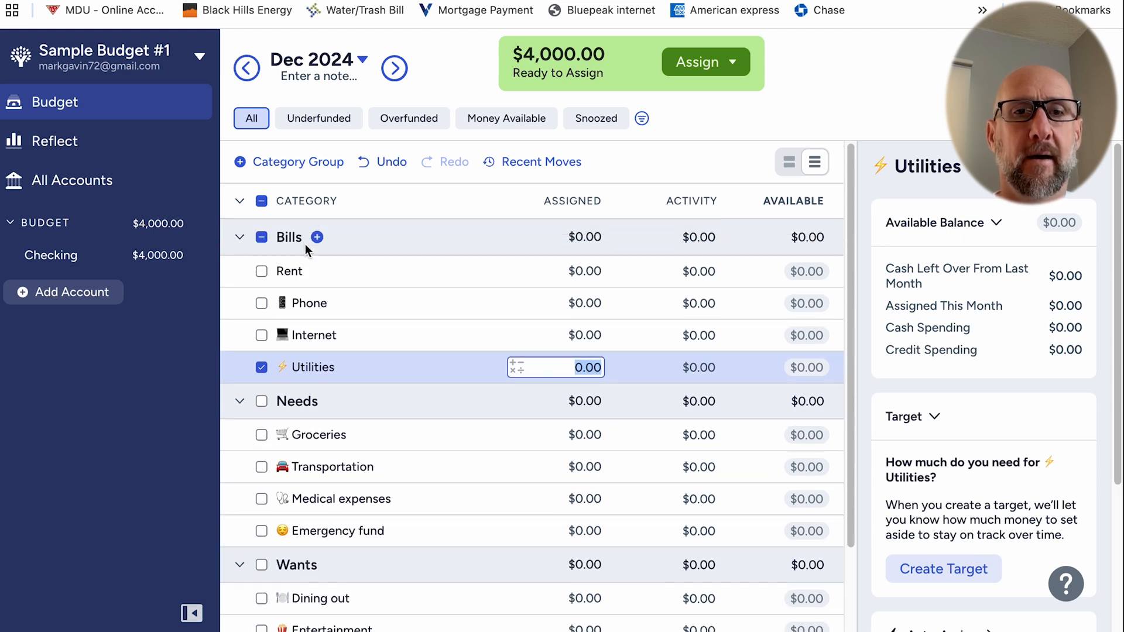
Step: Delete the Needs category group, along with its categories, from the budget
{"action": "left_click", "coordinate": [287, 239]}
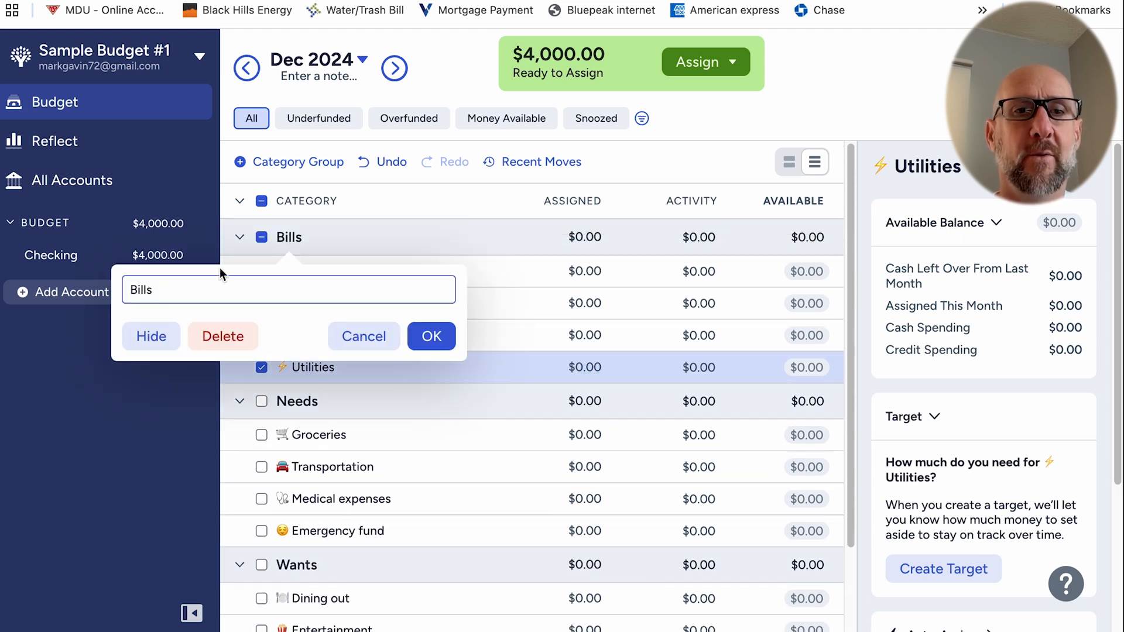
{"action": "left_click", "coordinate": [431, 337]}
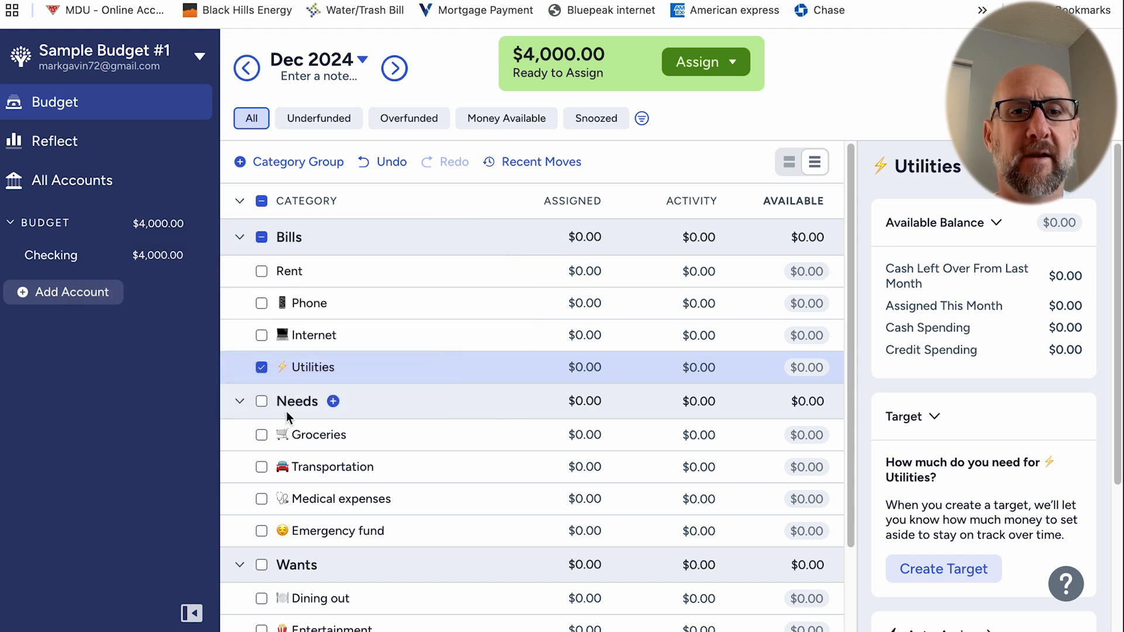
{"action": "left_click", "coordinate": [262, 401]}
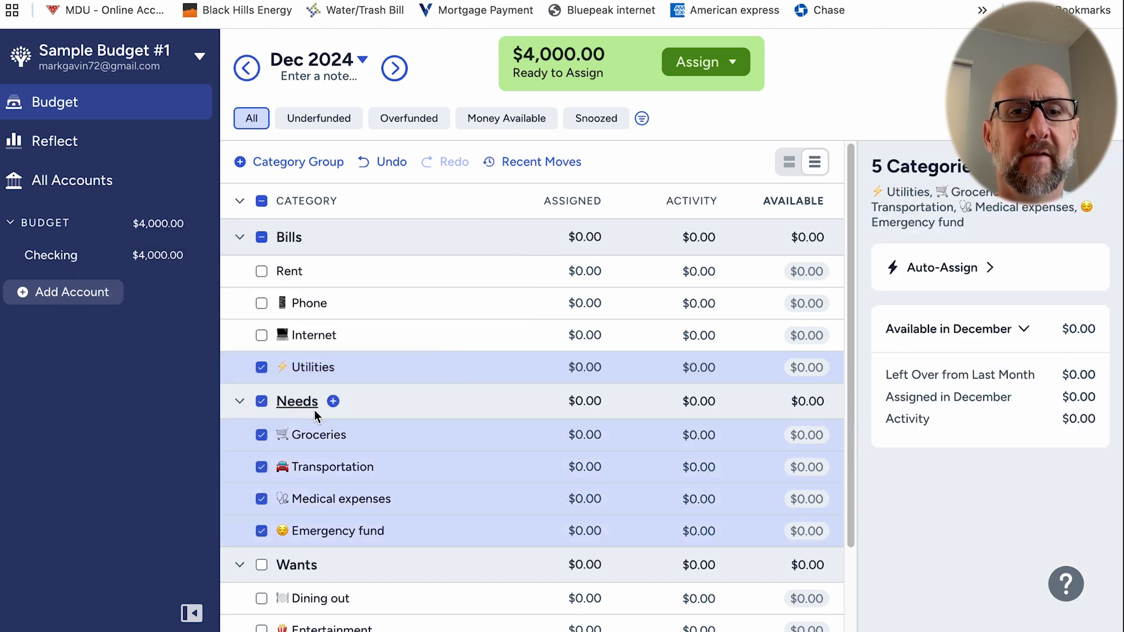
{"action": "left_click", "coordinate": [355, 403]}
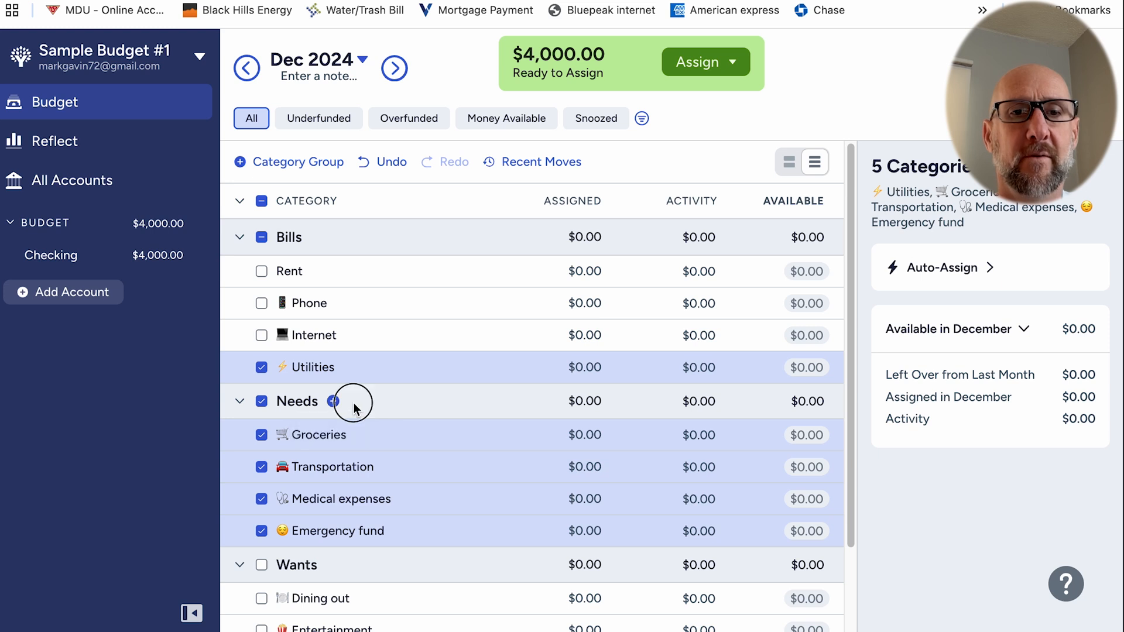
{"action": "left_click", "coordinate": [309, 402]}
{"action": "left_click", "coordinate": [240, 403]}
{"action": "left_click", "coordinate": [299, 404]}
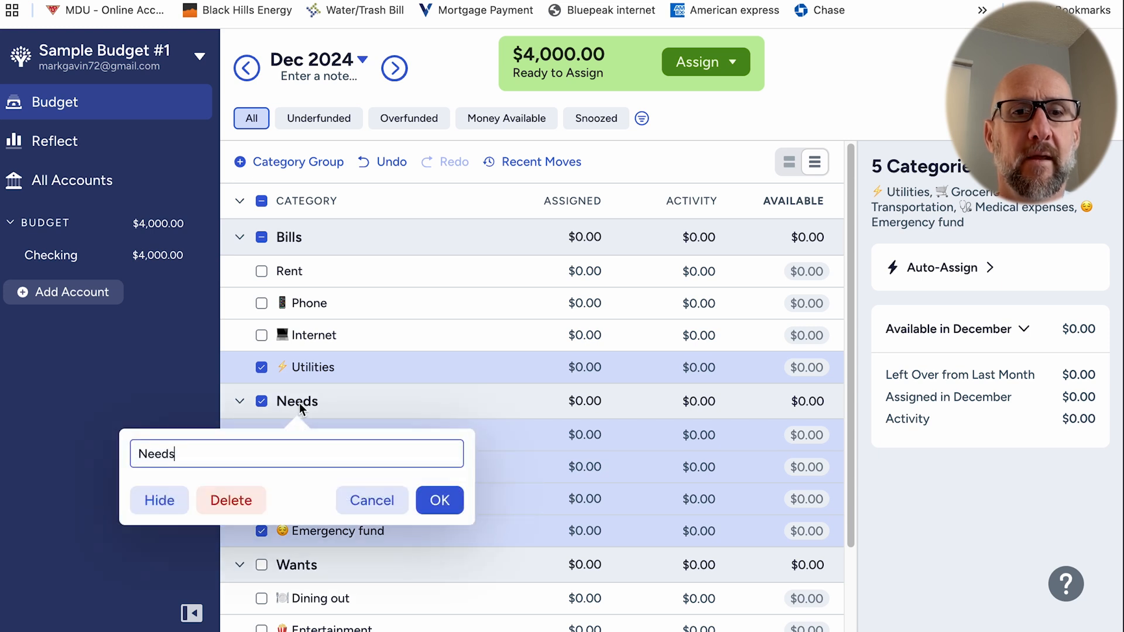
{"action": "left_click", "coordinate": [249, 494]}
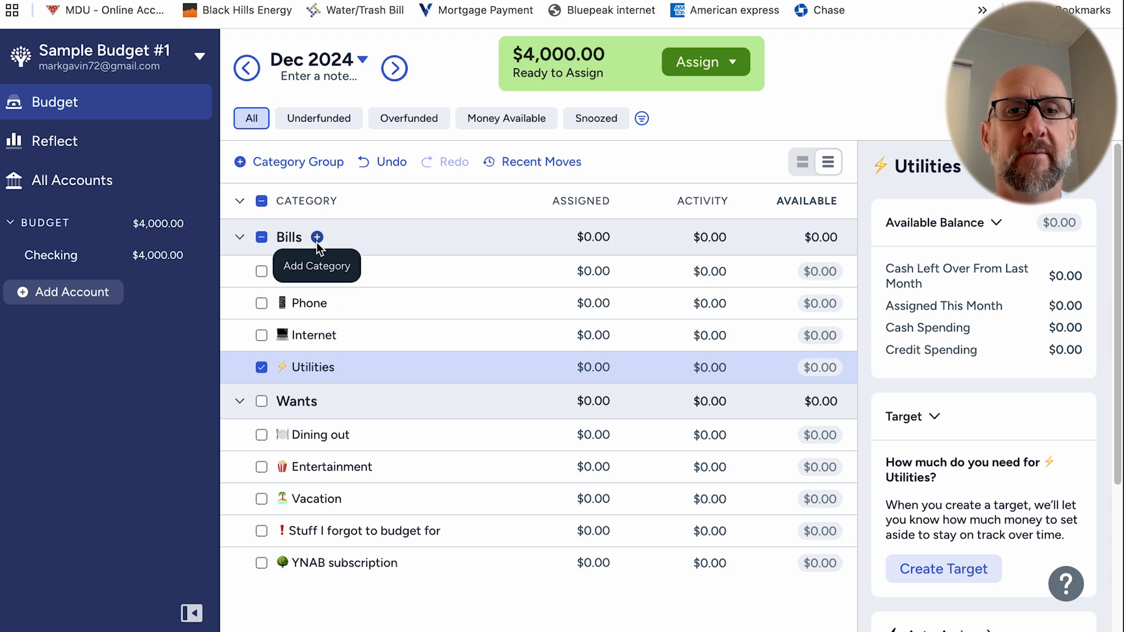
Step: Add a category named "water/garbage" to the Bills group and move Rent back above it
{"action": "left_click", "coordinate": [317, 238]}
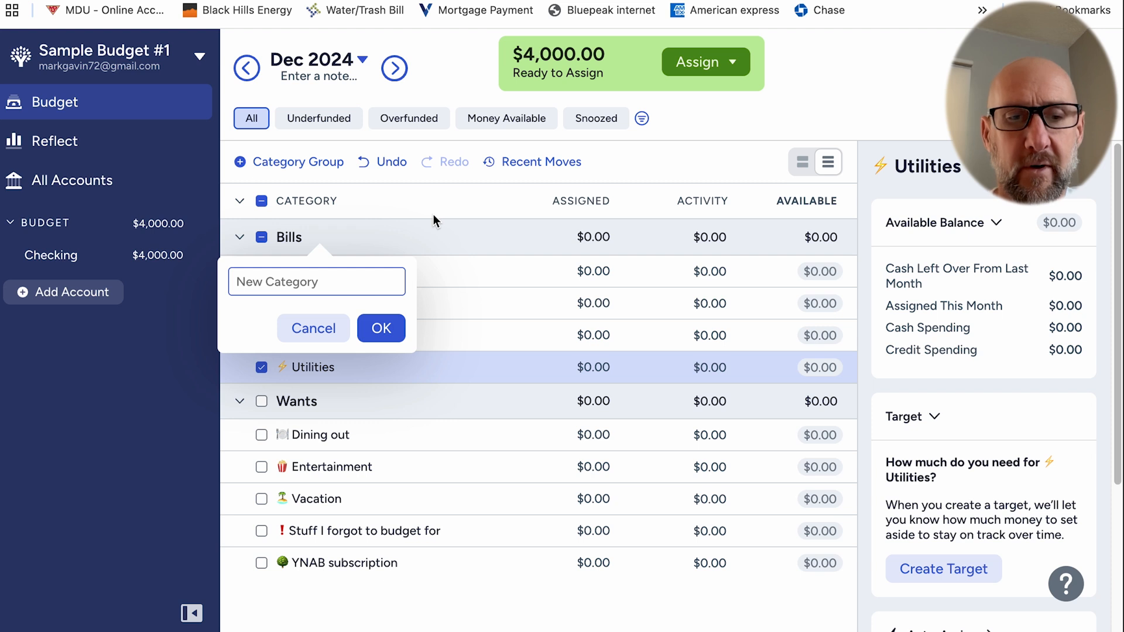
{"action": "type", "text": "water"}
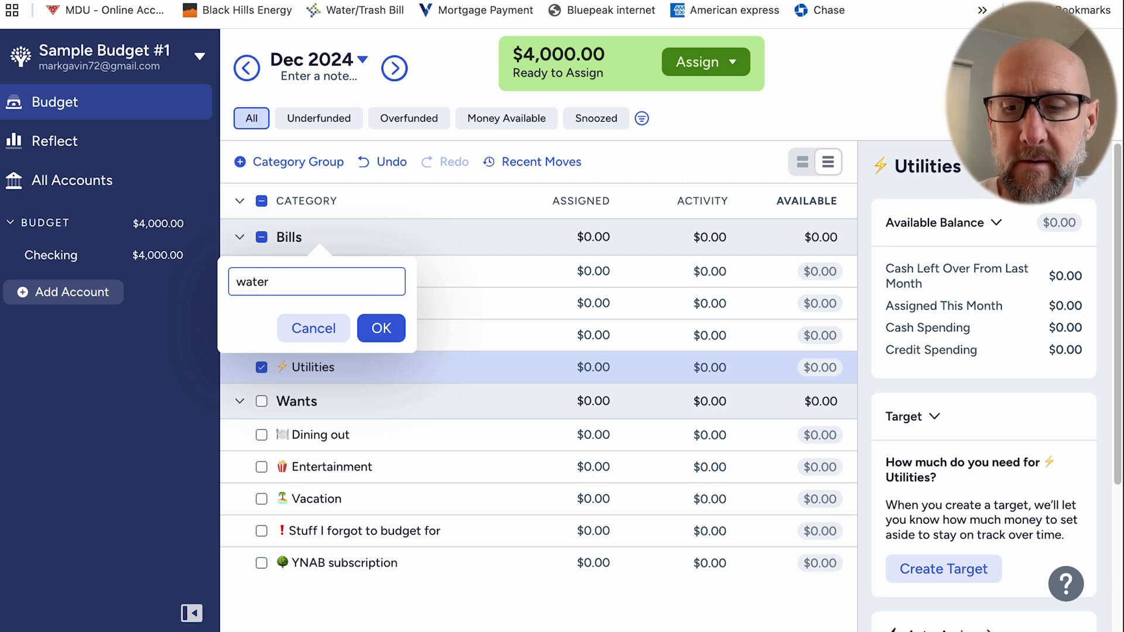
{"action": "type", "text": "/gar"}
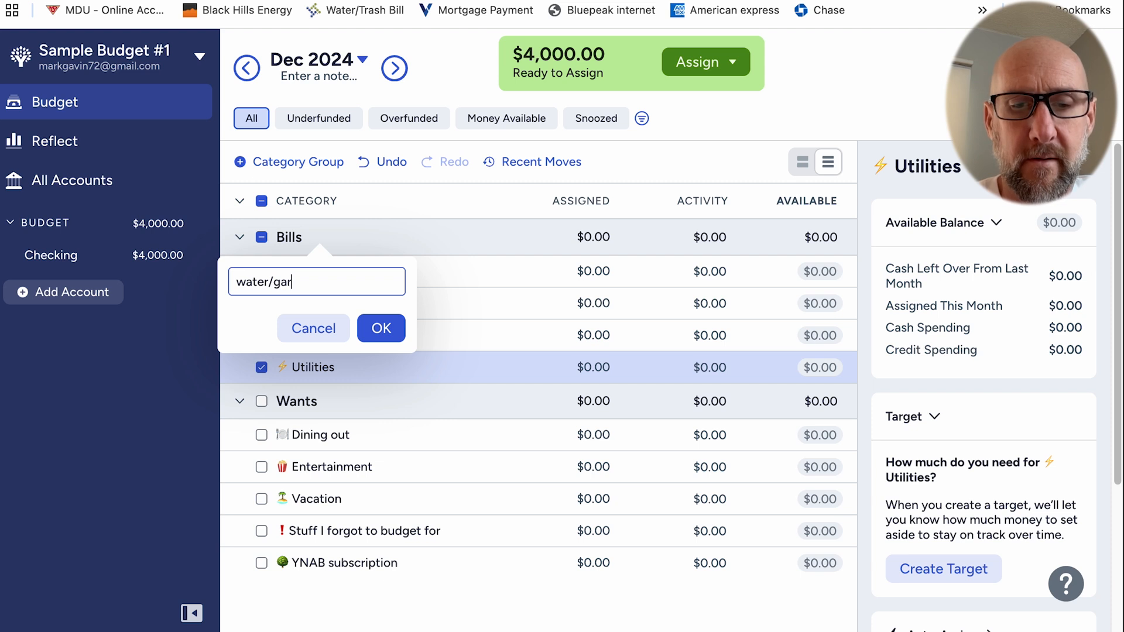
{"action": "type", "text": "bage"}
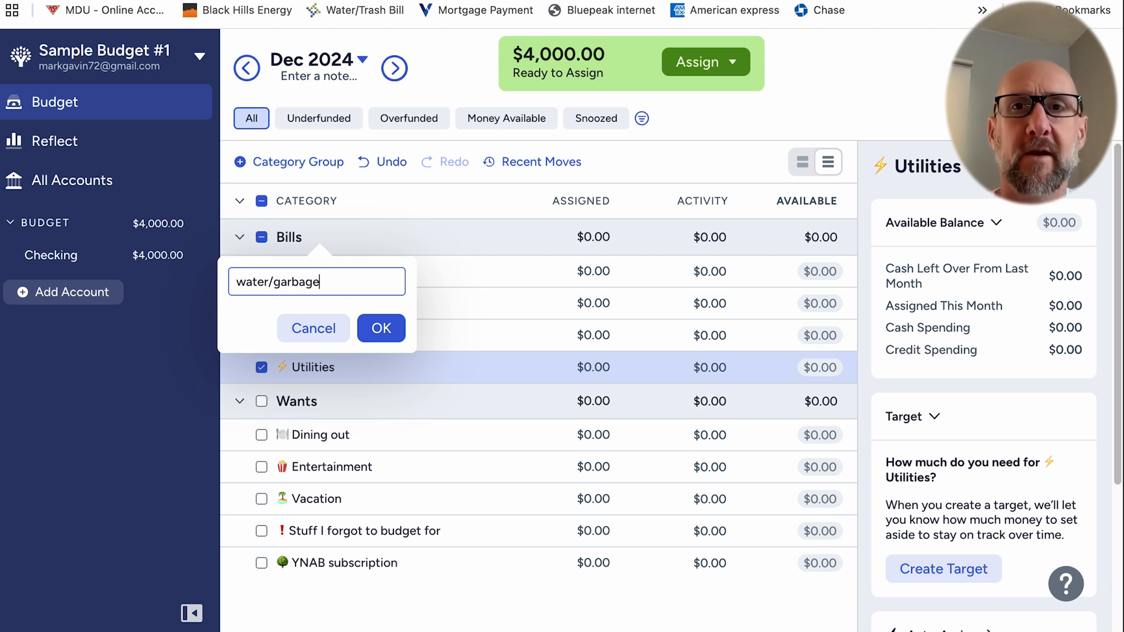
{"action": "left_click", "coordinate": [381, 330]}
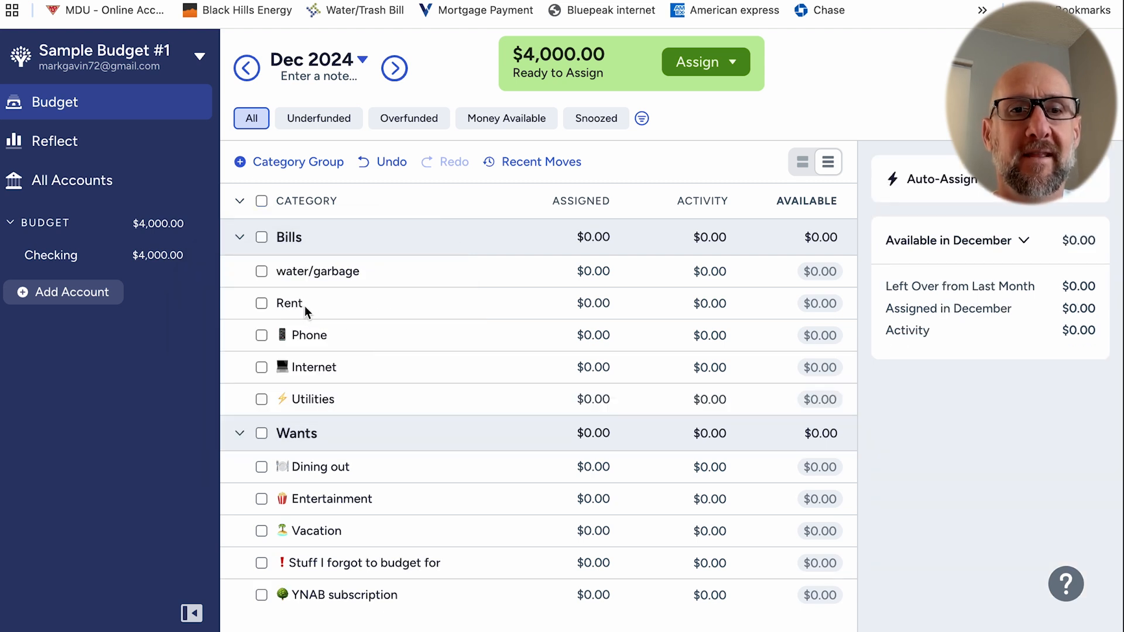
{"action": "left_click_drag", "start_coordinate": [303, 299], "coordinate": [325, 266]}
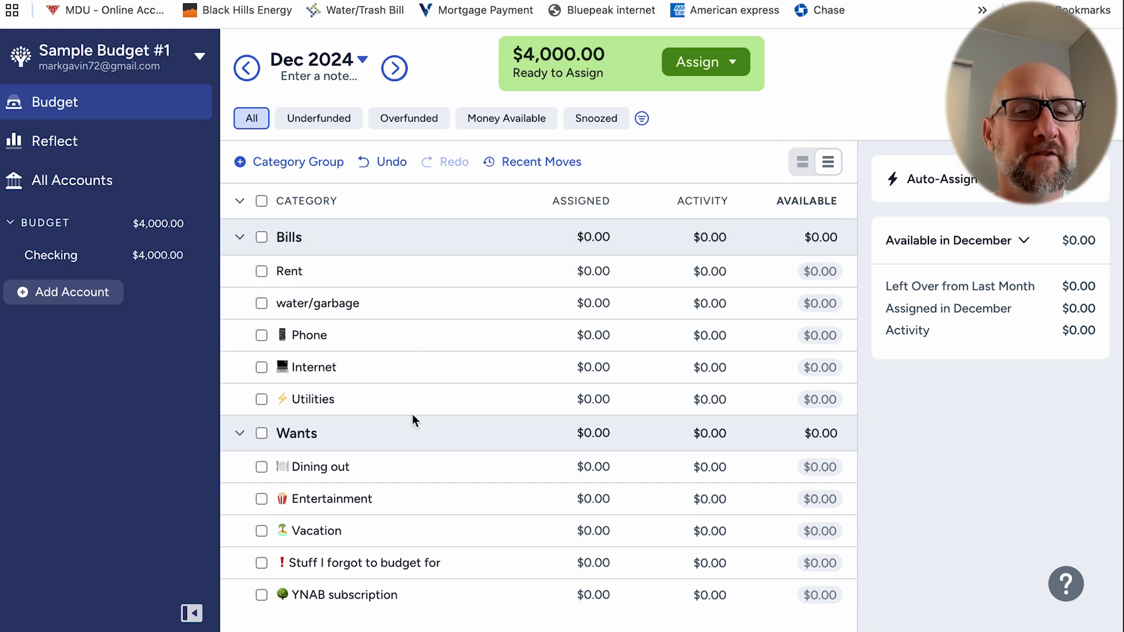
Step: Rename the Utilities category under Bills as "Electric", keeping its lightning emoji
{"action": "left_click", "coordinate": [310, 401]}
{"action": "left_click", "coordinate": [332, 398]}
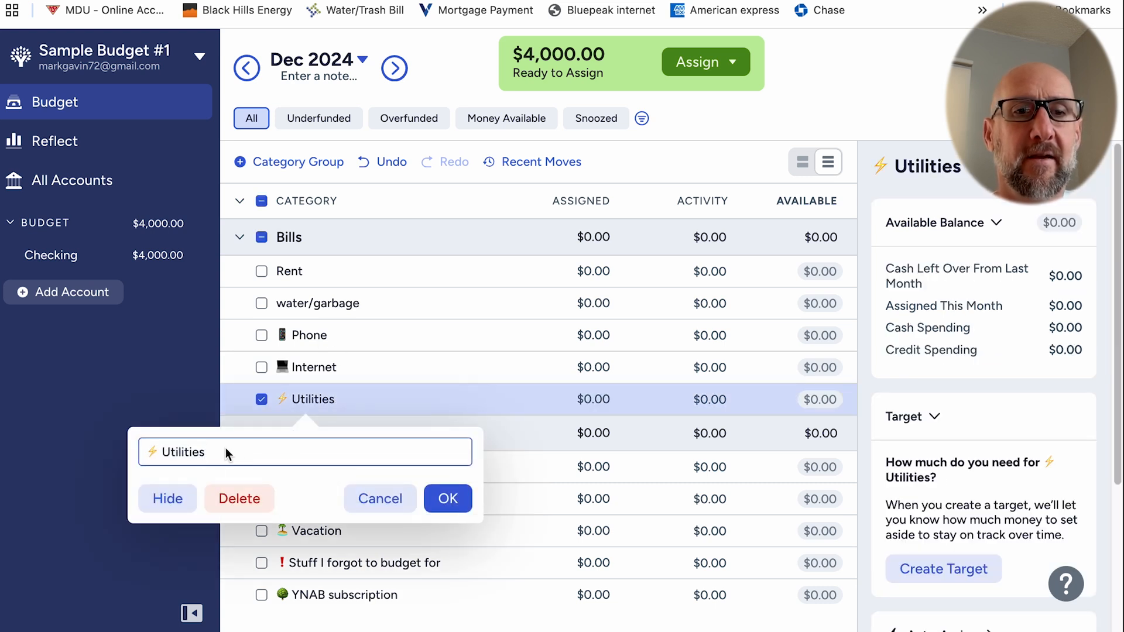
{"action": "left_click_drag", "start_coordinate": [226, 448], "coordinate": [164, 451]}
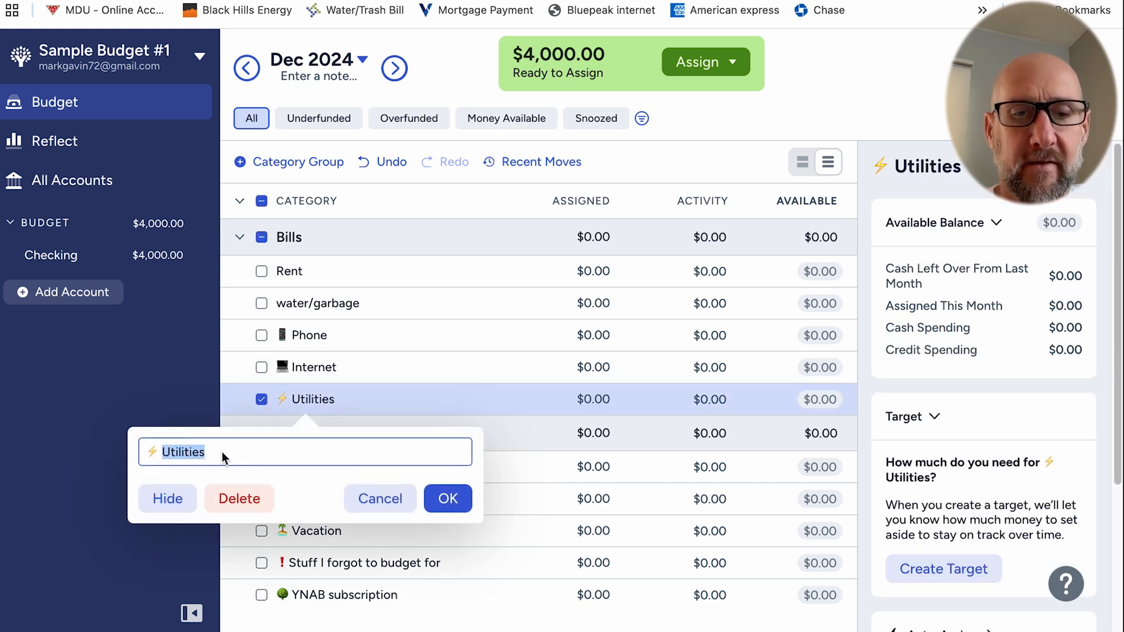
{"action": "type", "text": "E"}
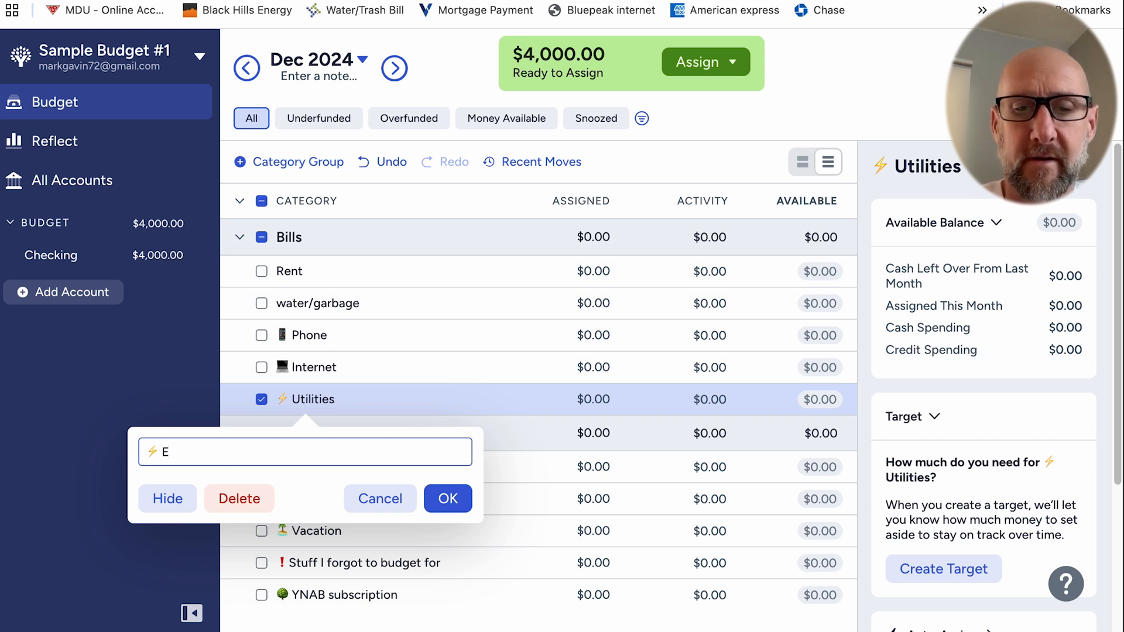
{"action": "type", "text": "lrc"}
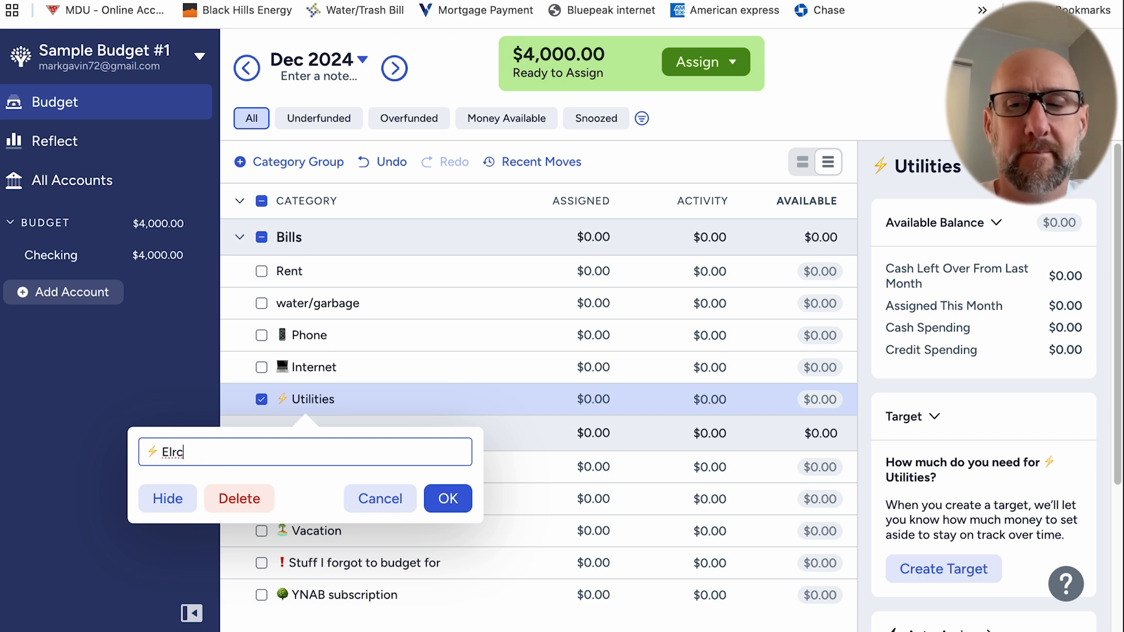
{"action": "key", "text": "BackSpace"}
{"action": "key", "text": "BackSpace"}
{"action": "key", "text": "BackSpace"}
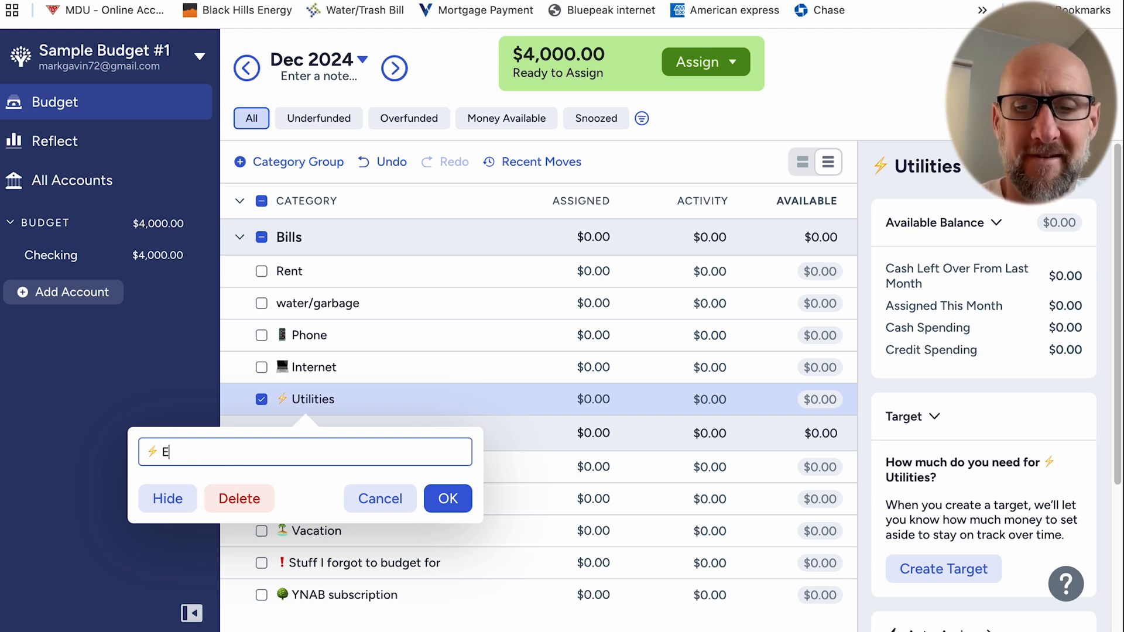
{"action": "type", "text": "lec"}
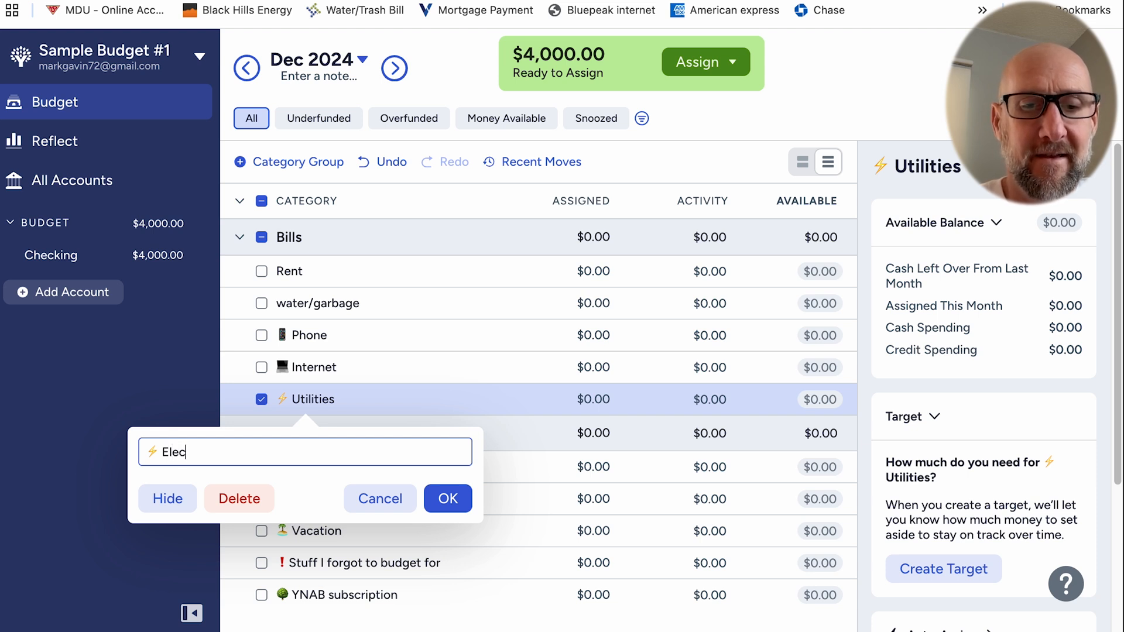
{"action": "type", "text": "tric"}
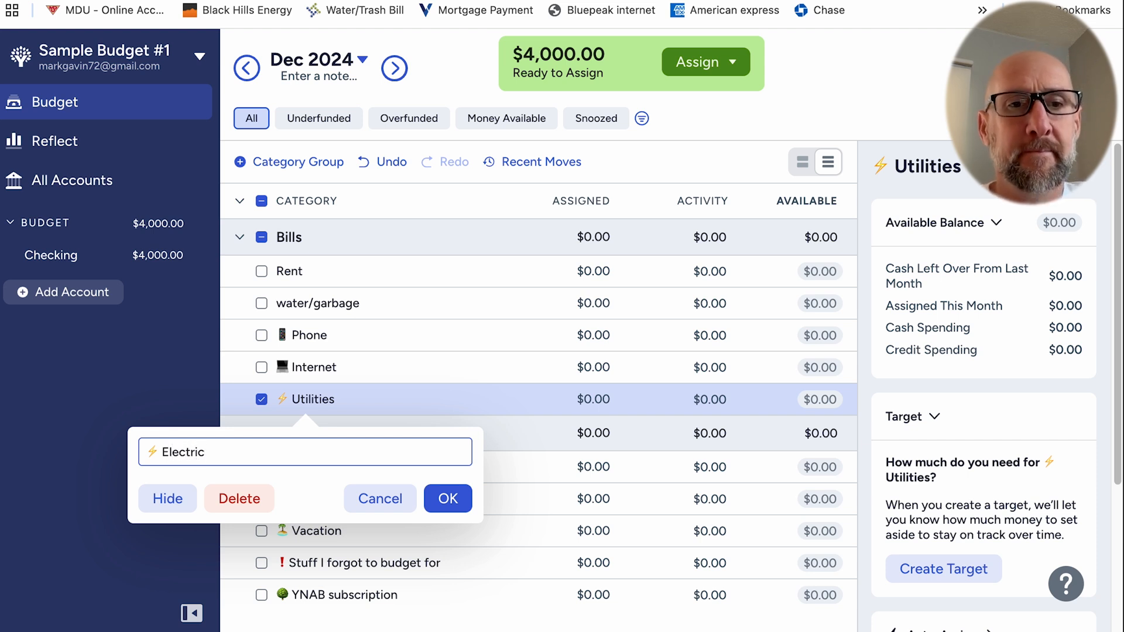
{"action": "left_click", "coordinate": [451, 498]}
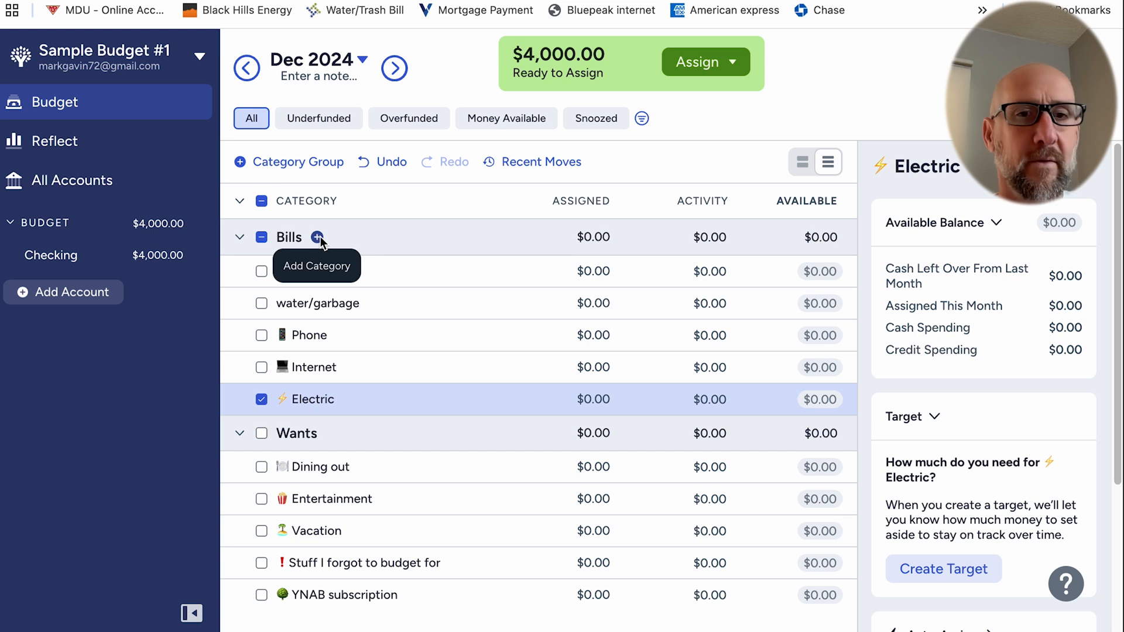
Step: Add a category named "Car Insurance" to the Bills group and move Rent back above it
{"action": "left_click", "coordinate": [318, 237]}
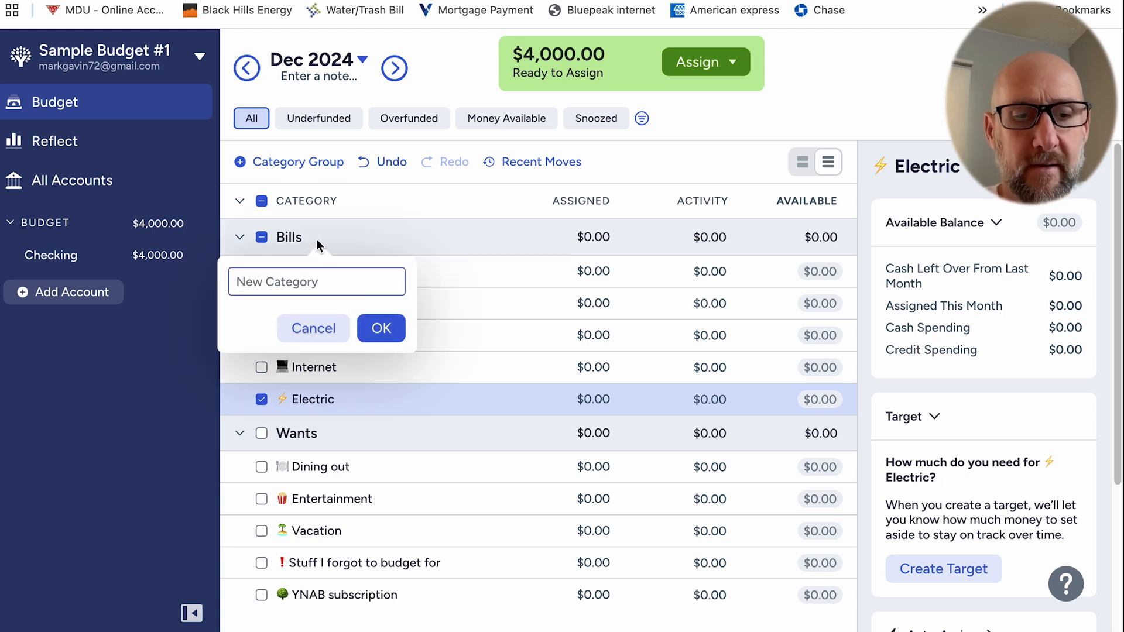
{"action": "type", "text": "Car"}
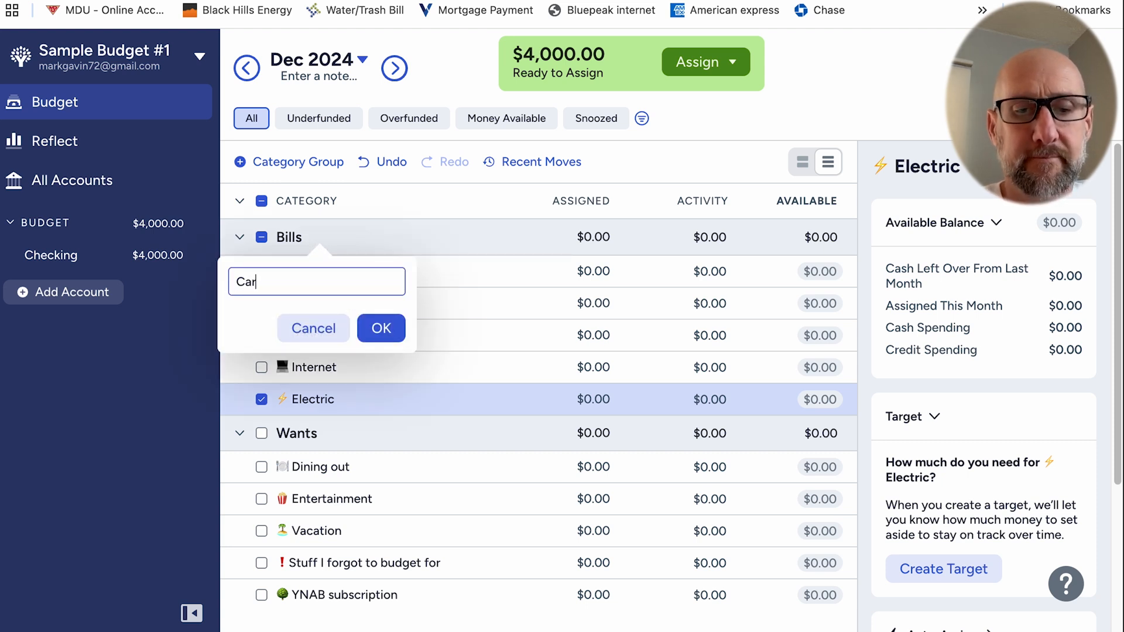
{"action": "type", "text": " I"}
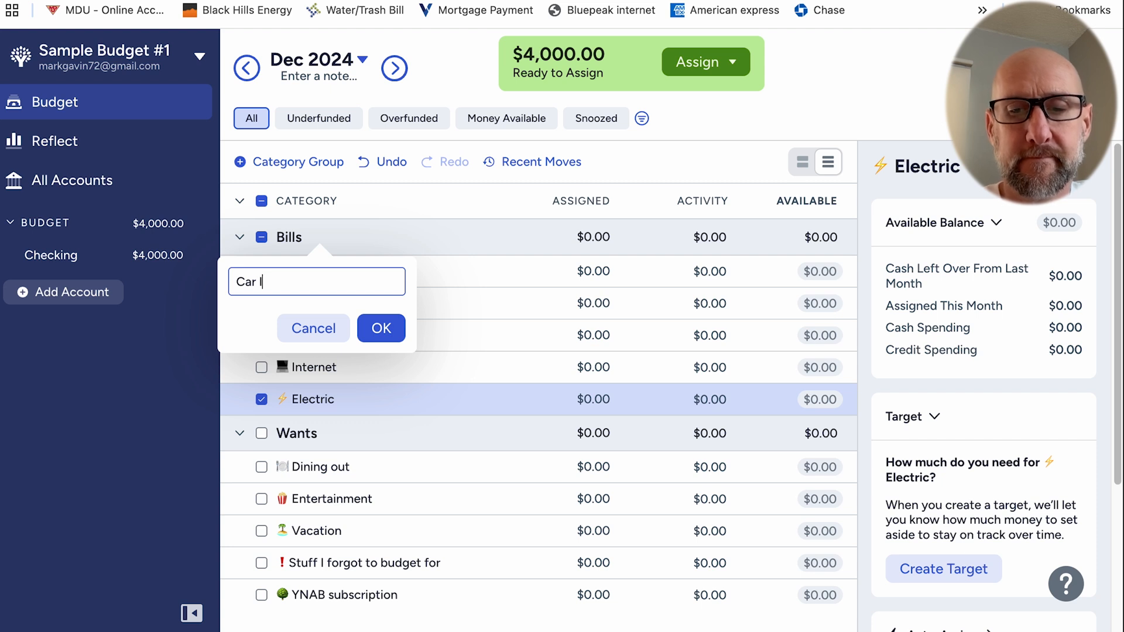
{"action": "type", "text": "nsu"}
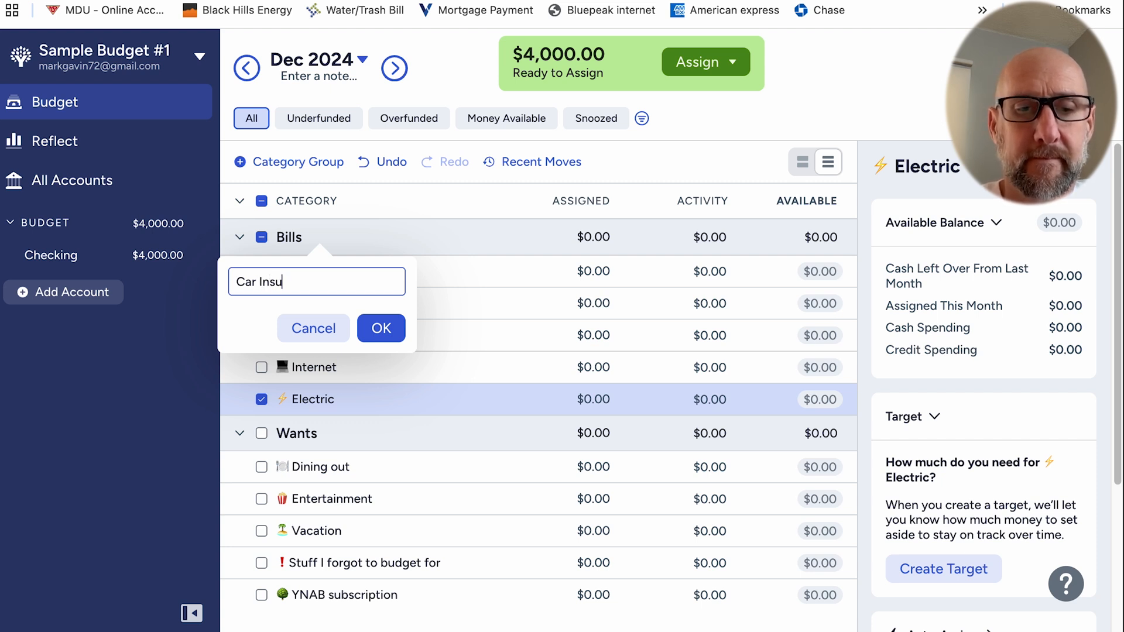
{"action": "type", "text": "rance"}
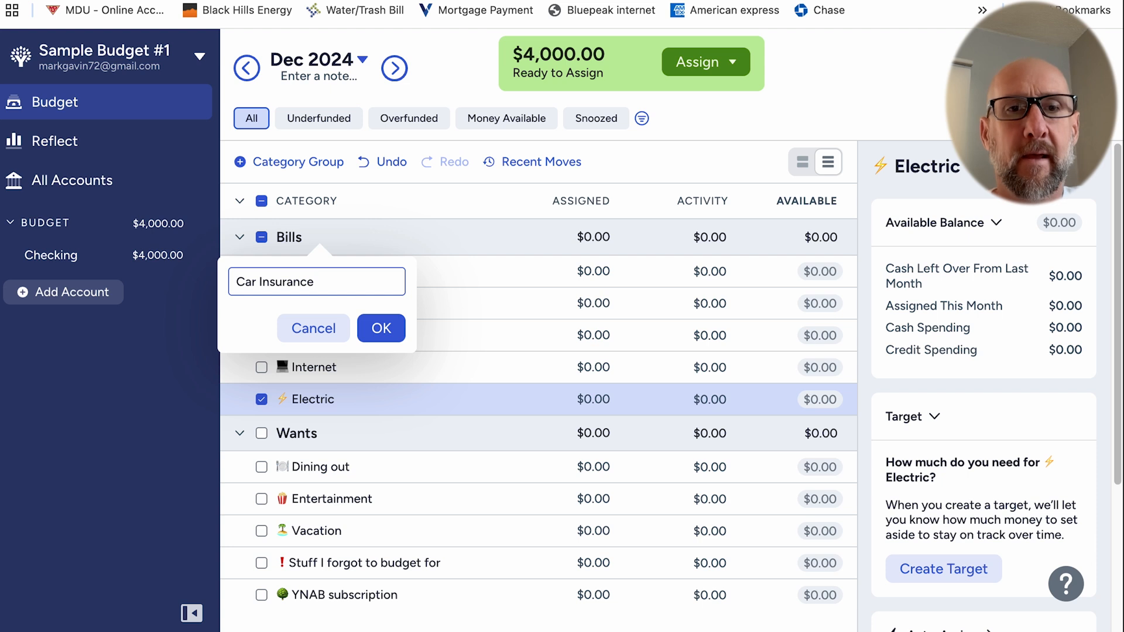
{"action": "left_click", "coordinate": [377, 322]}
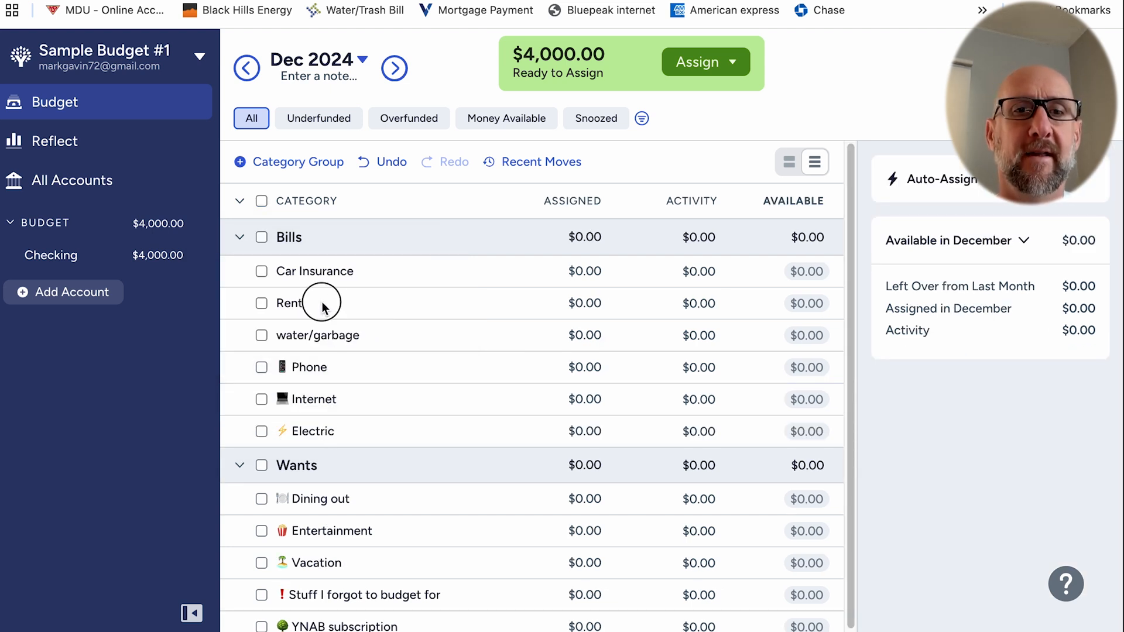
{"action": "left_click_drag", "start_coordinate": [322, 305], "coordinate": [329, 262]}
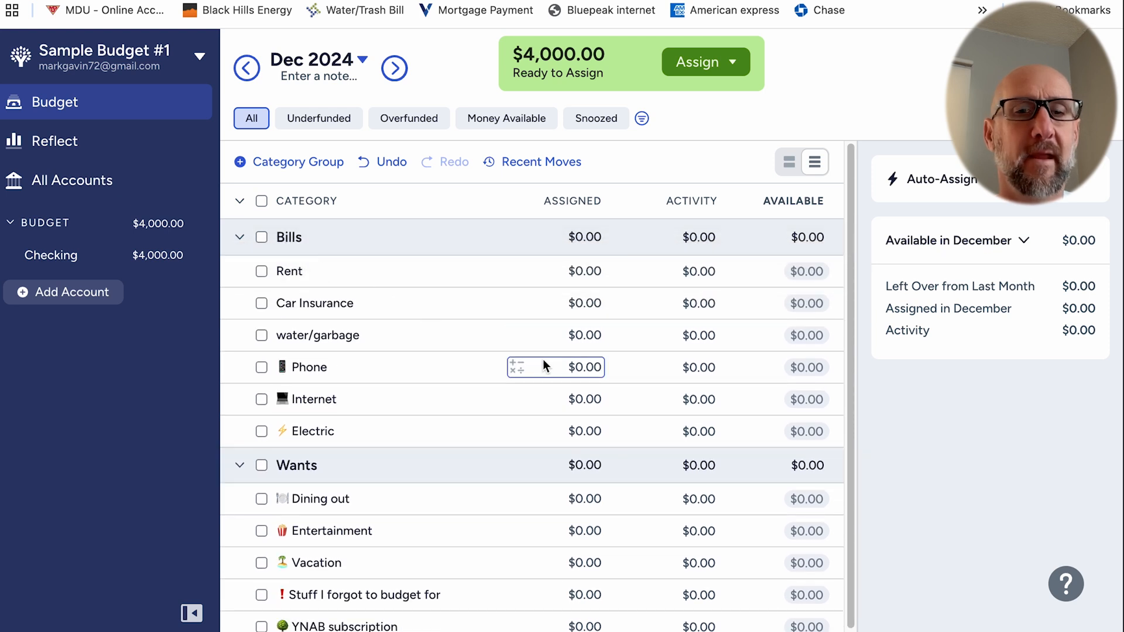
Step: Assign 1000 to the Rent category for December 2024
{"action": "scroll", "coordinate": [374, 534], "scroll_direction": "down", "scroll_amount": 1}
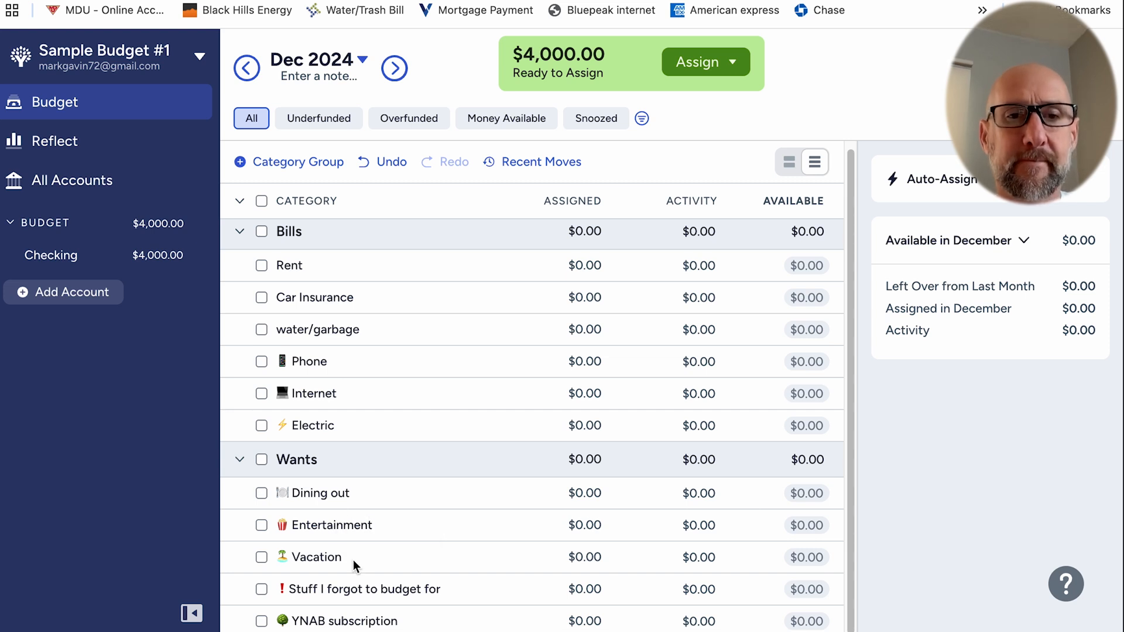
{"action": "scroll", "coordinate": [324, 434], "scroll_direction": "up", "scroll_amount": 1}
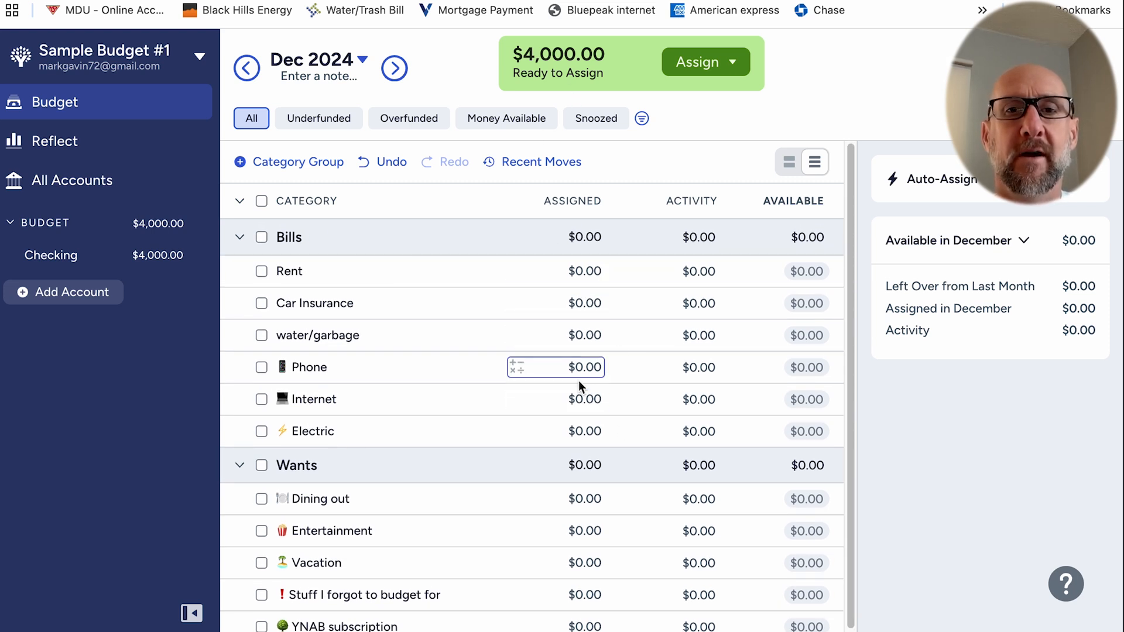
{"action": "left_click", "coordinate": [586, 276]}
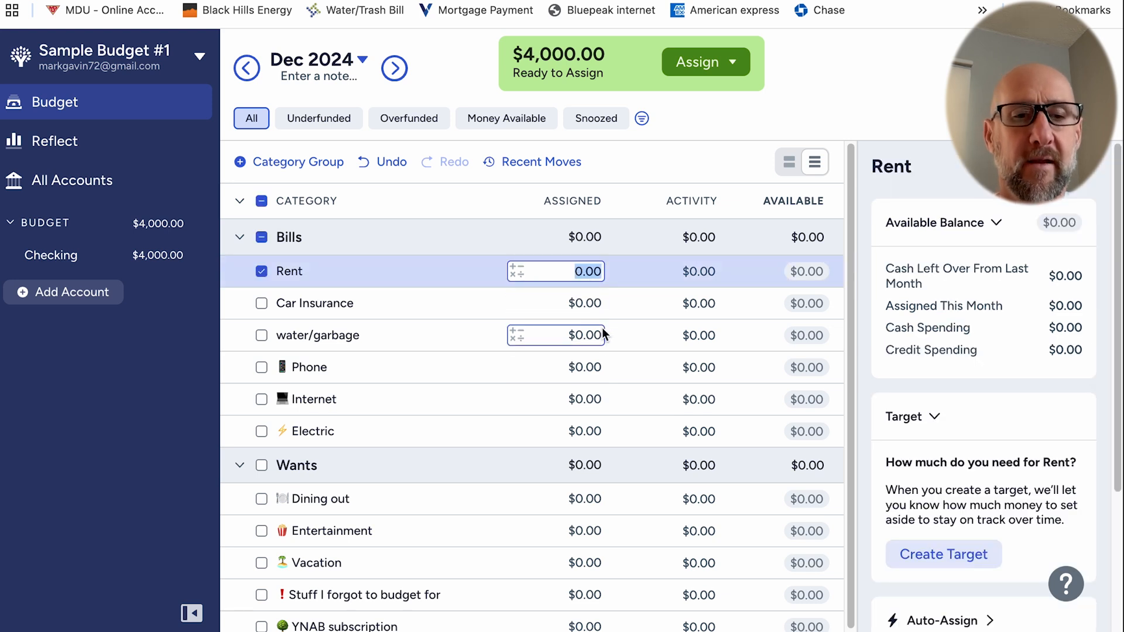
{"action": "type", "text": "12"}
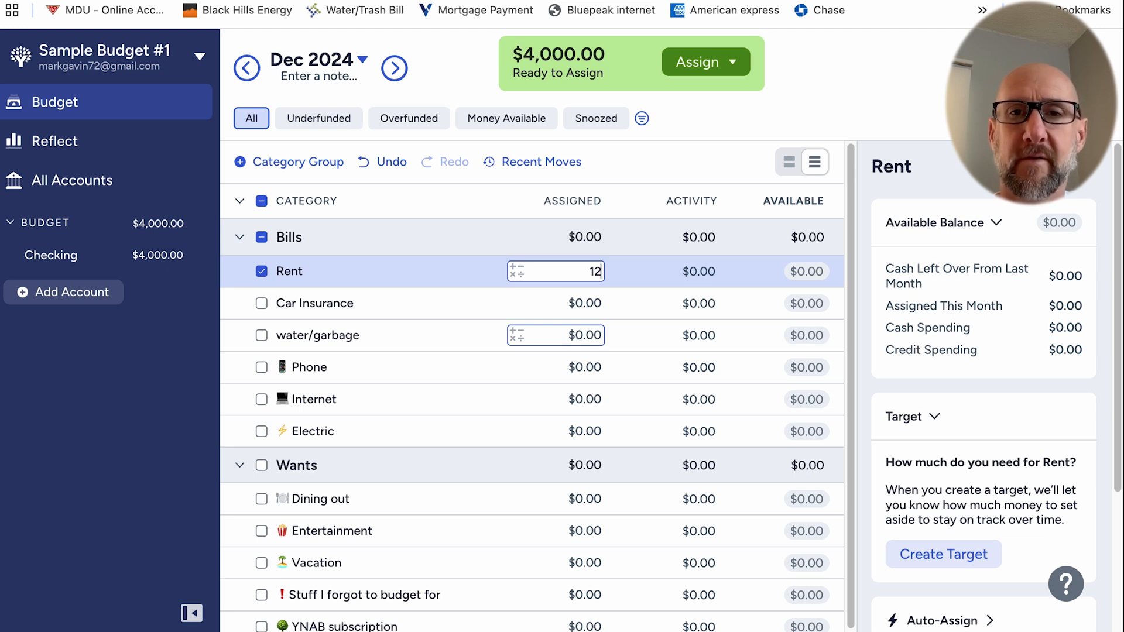
{"action": "key", "text": "BackSpace"}
{"action": "key", "text": "BackSpace"}
{"action": "type", "text": "1000"}
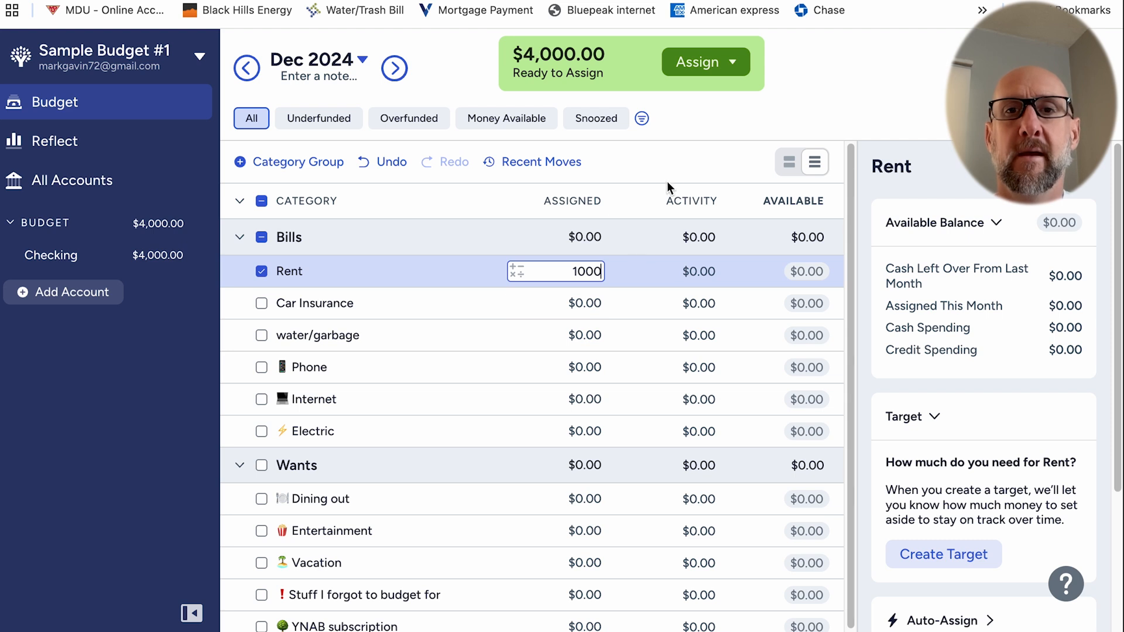
{"action": "key", "text": "Return"}
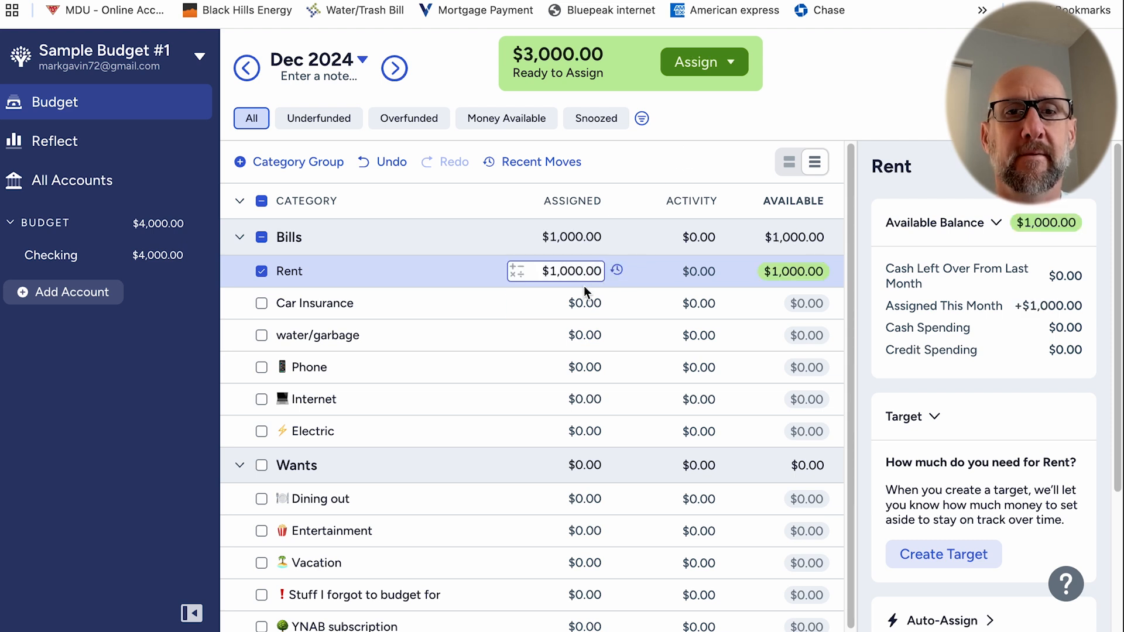
Step: Assign 75 to the Car Insurance category and 50 to water/garbage in the Bills group
{"action": "left_click", "coordinate": [586, 302]}
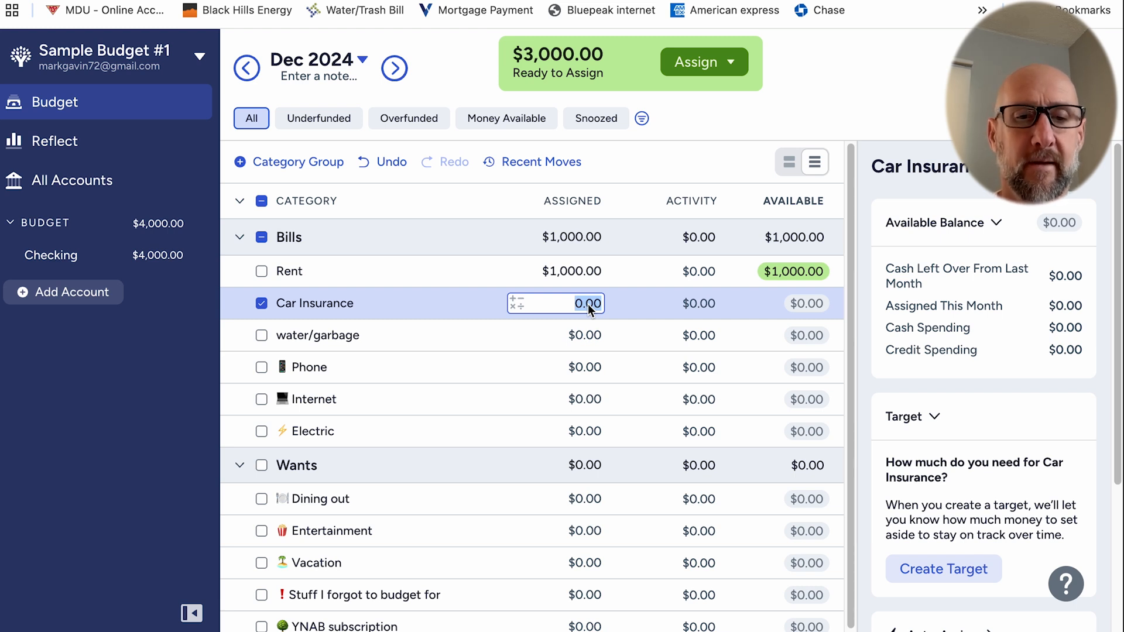
{"action": "type", "text": "75"}
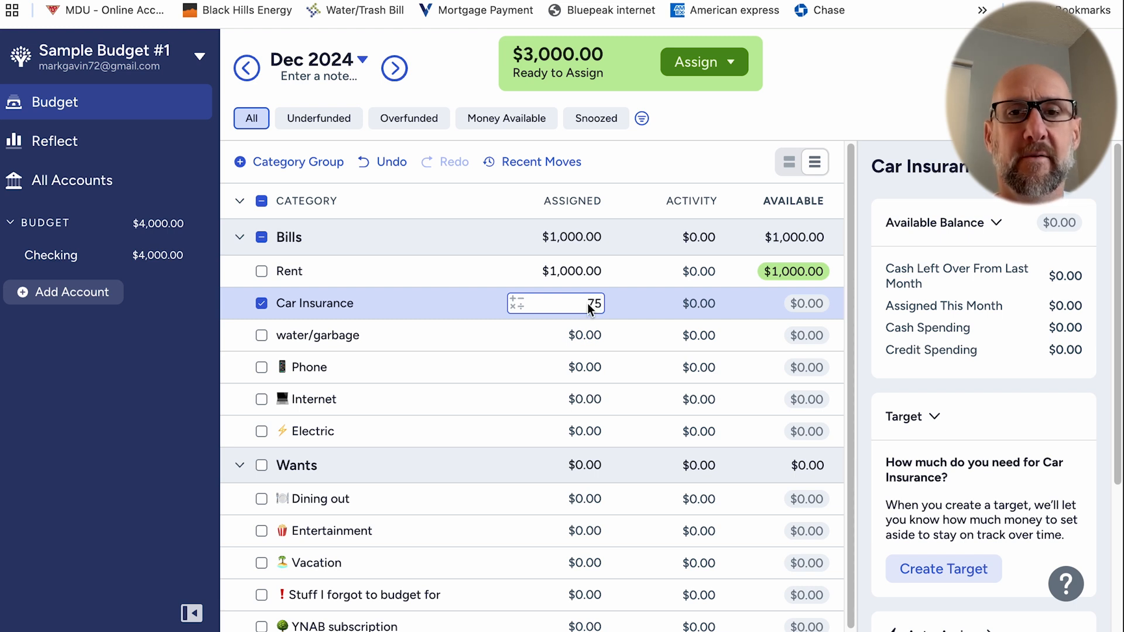
{"action": "left_click", "coordinate": [590, 335]}
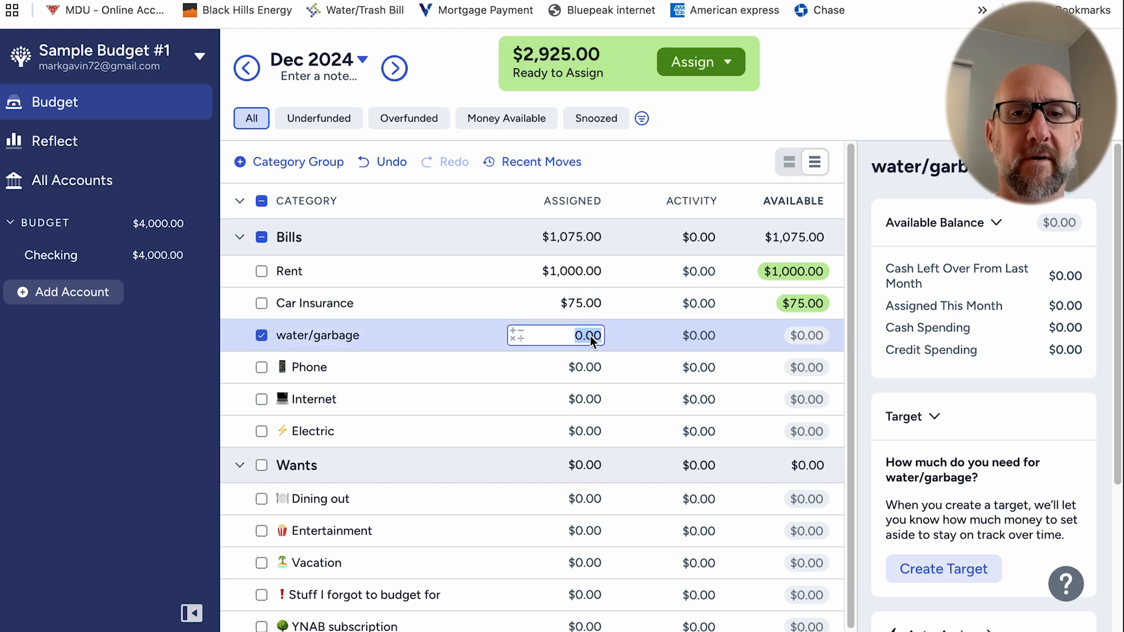
{"action": "type", "text": "50"}
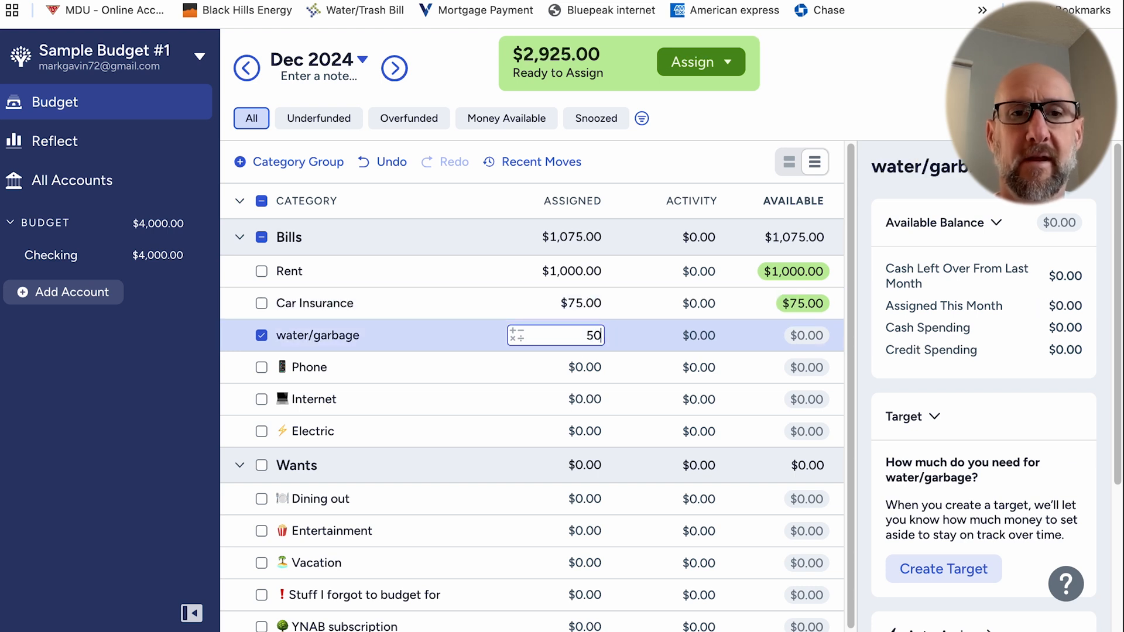
Step: Fund the remaining Bills categories with 75 for Phone, 50 for Internet and 100 for Electric
{"action": "left_click", "coordinate": [584, 367]}
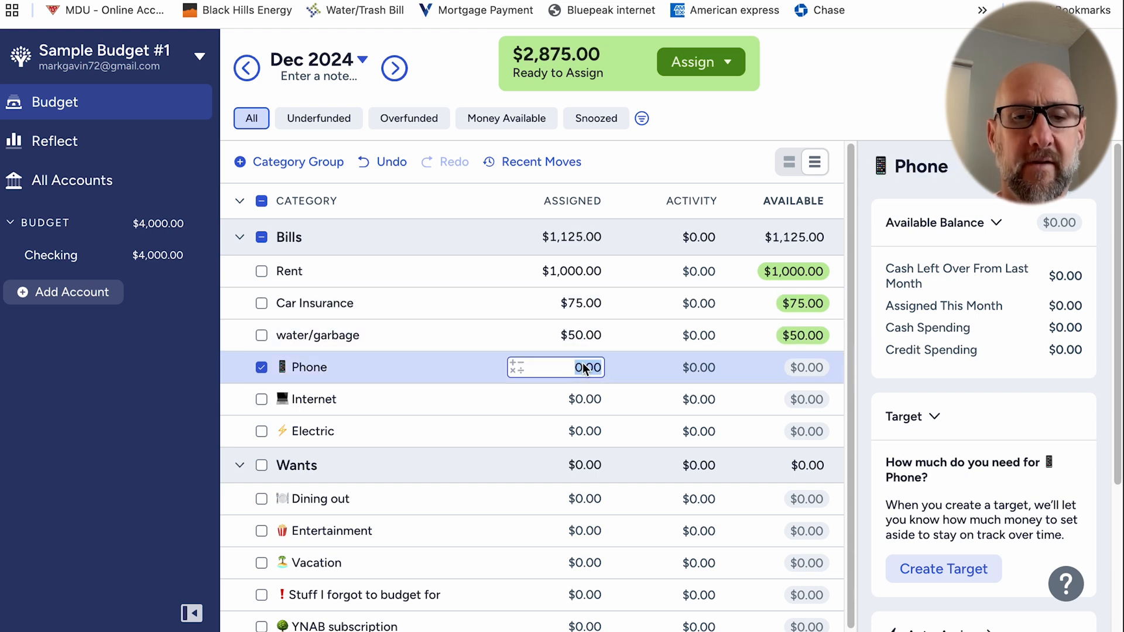
{"action": "type", "text": "75"}
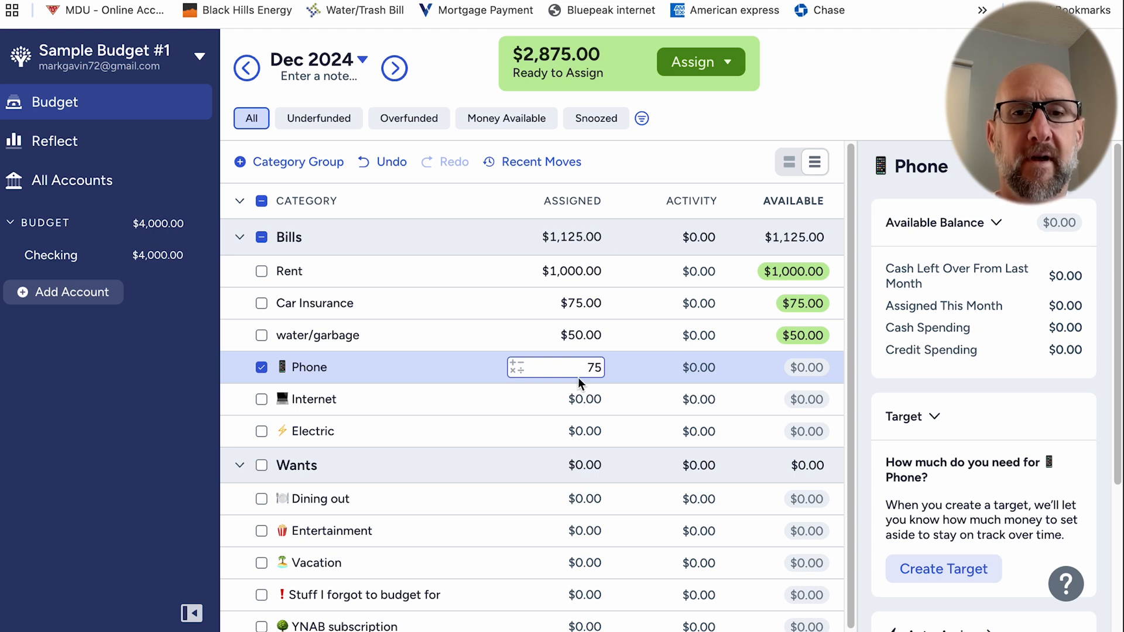
{"action": "left_click", "coordinate": [582, 400]}
{"action": "type", "text": "50"}
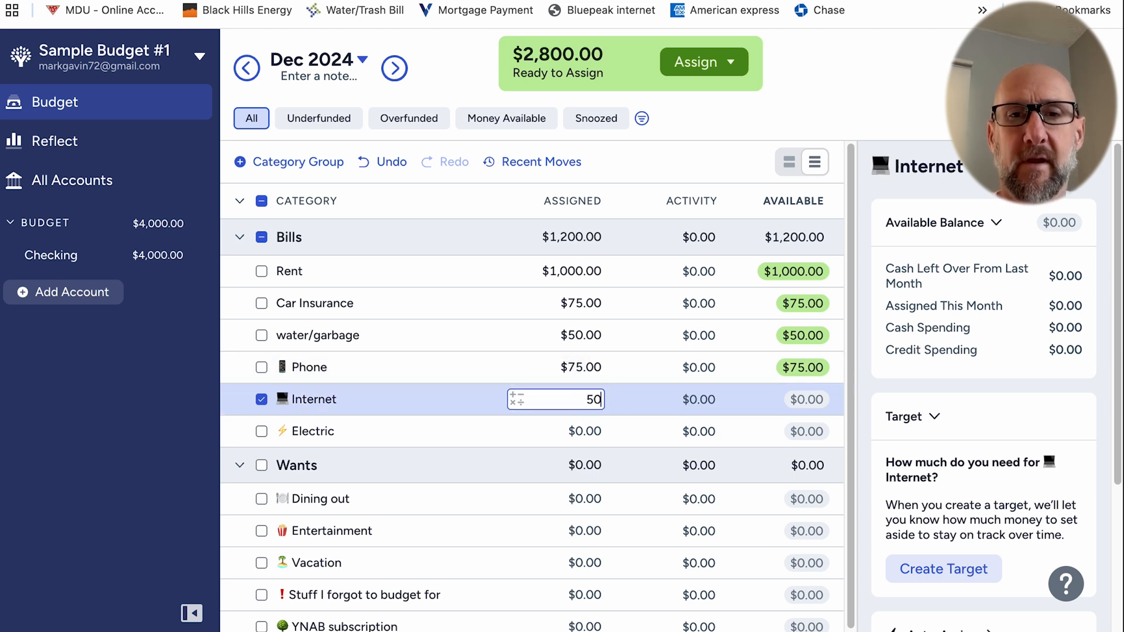
{"action": "left_click", "coordinate": [594, 432]}
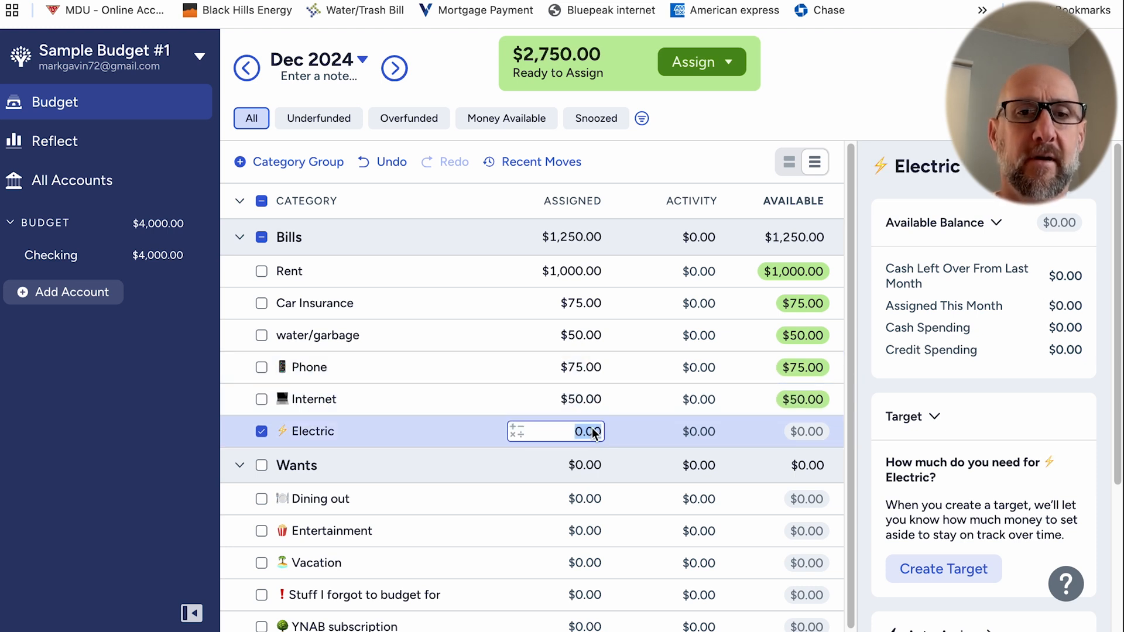
{"action": "type", "text": "100"}
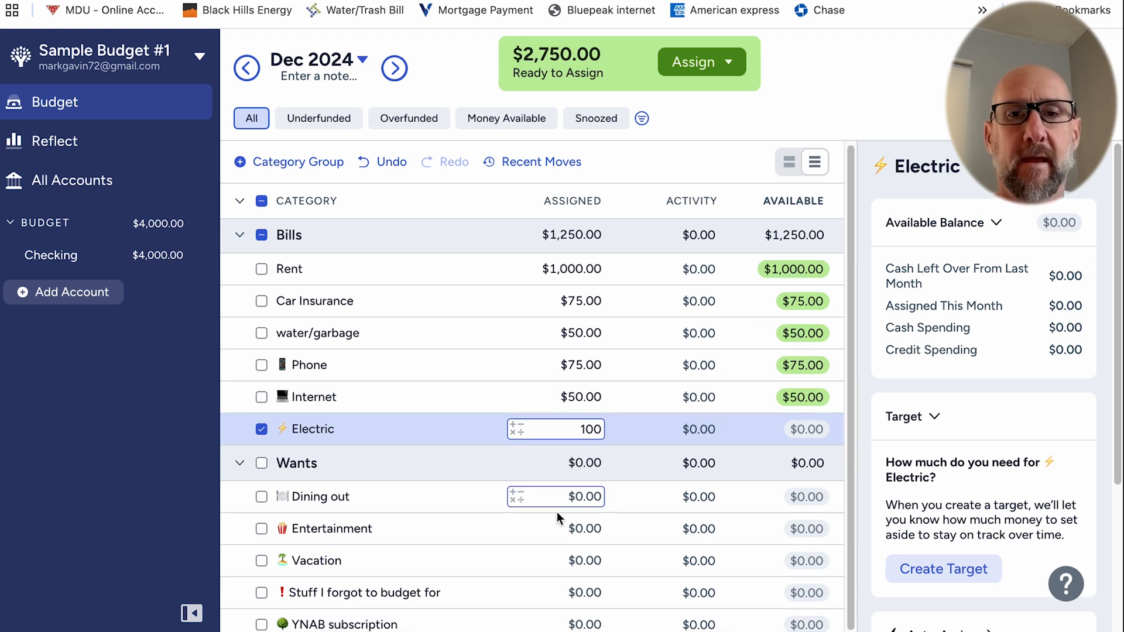
Step: Assign 250 to the Dining out category and 200 to Entertainment in the Wants group
{"action": "left_click", "coordinate": [583, 497]}
{"action": "type", "text": "2"}
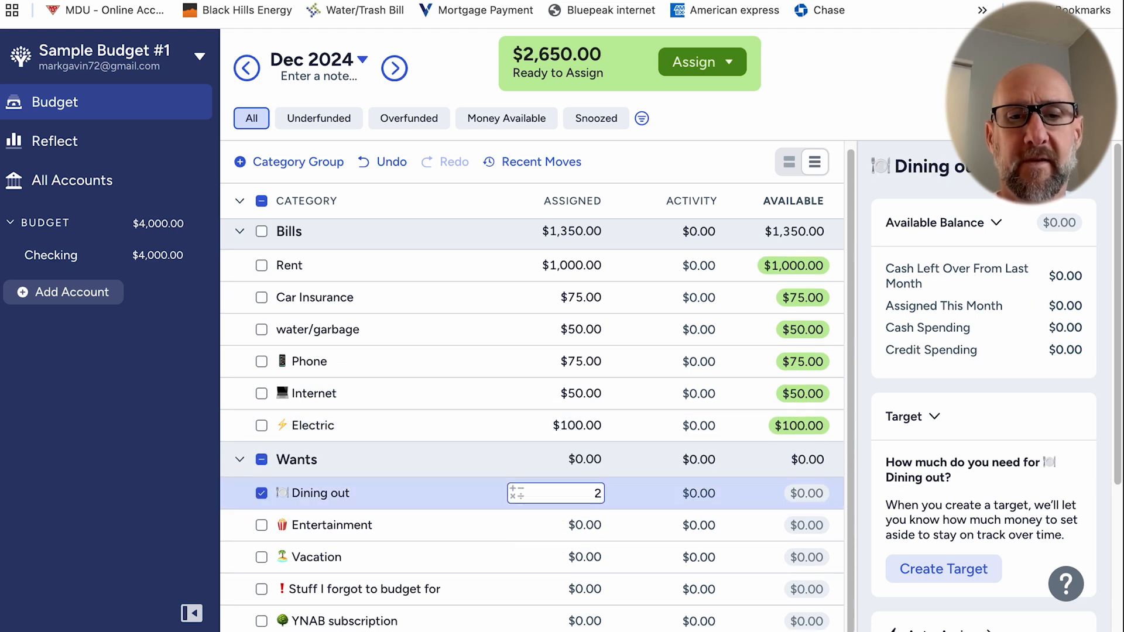
{"action": "type", "text": "50"}
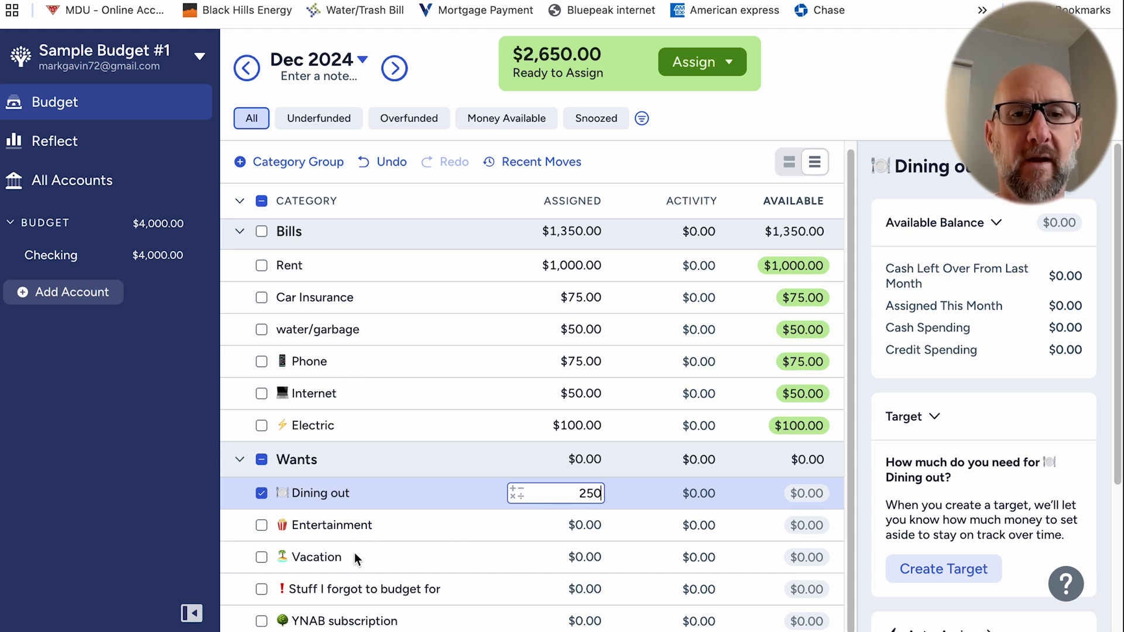
{"action": "left_click", "coordinate": [582, 526]}
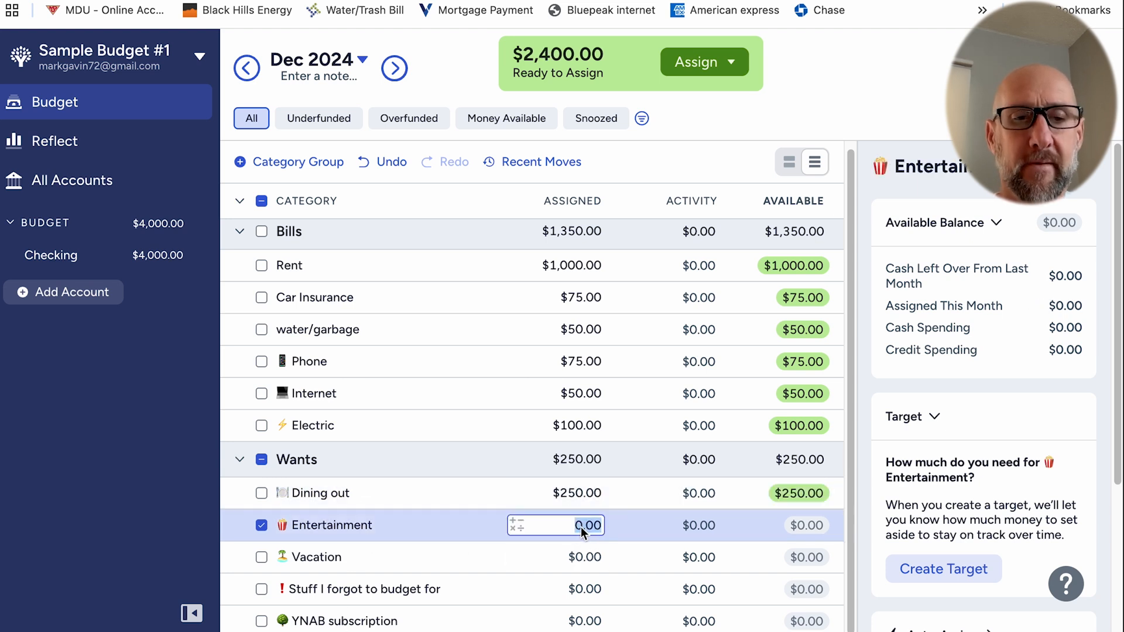
{"action": "type", "text": "200"}
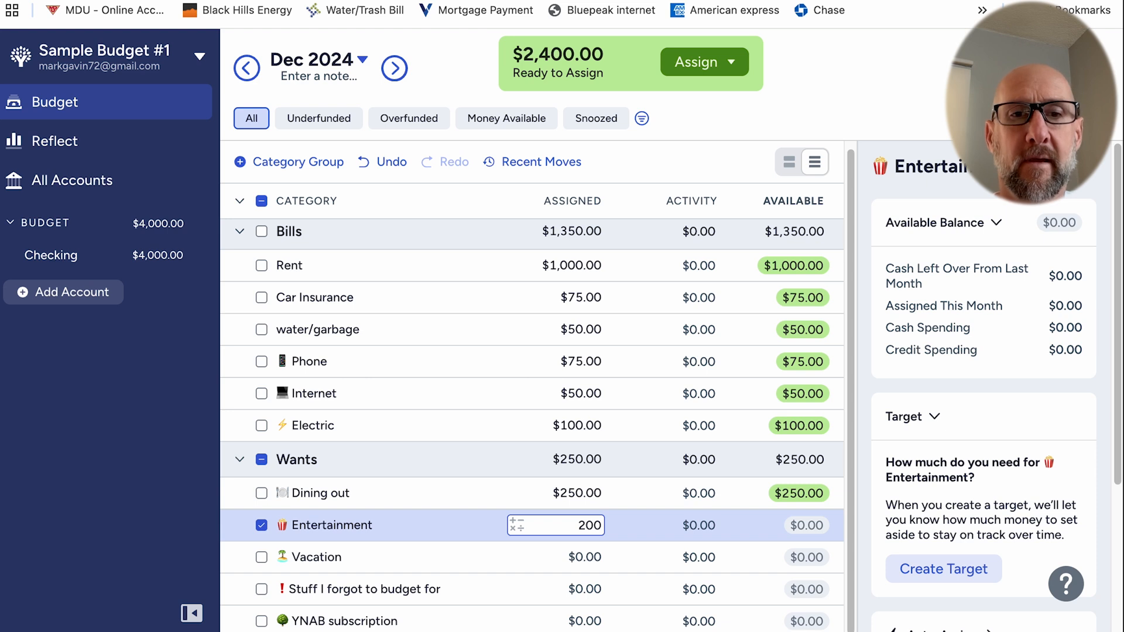
Step: Assign 100 to the Vacation category in the Wants group
{"action": "left_click", "coordinate": [595, 563]}
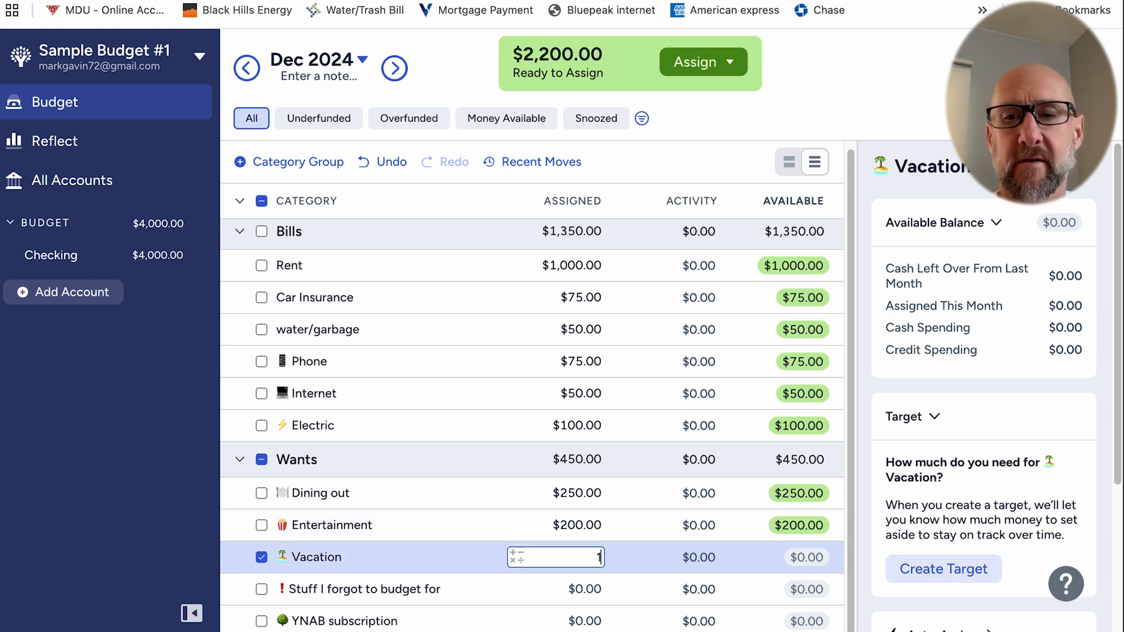
{"action": "type", "text": "1000"}
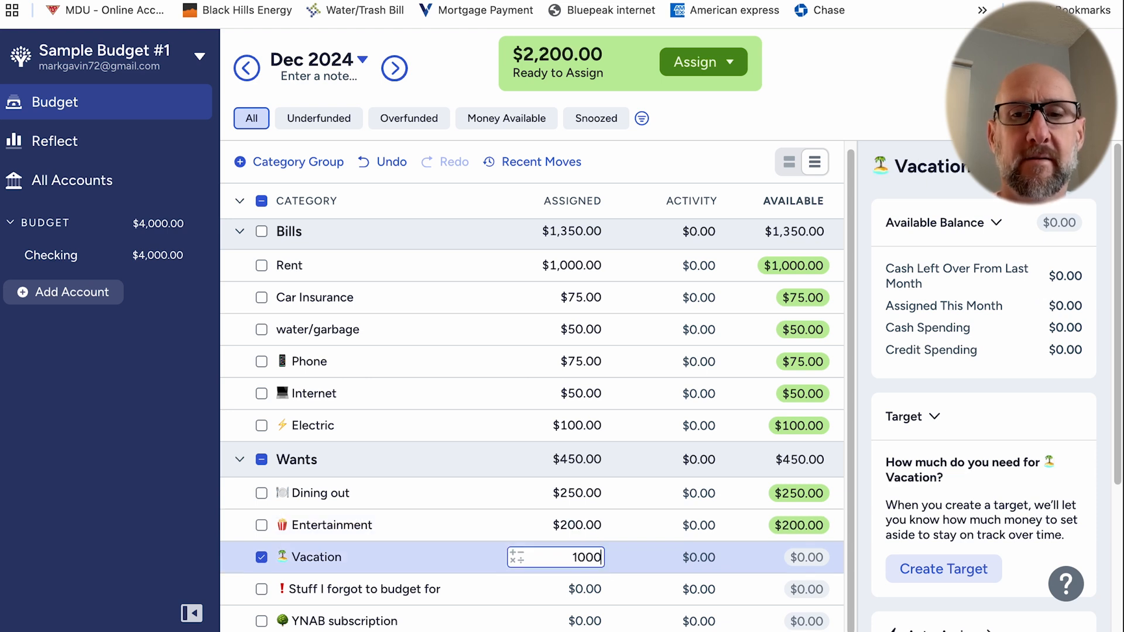
{"action": "key", "text": "BackSpace"}
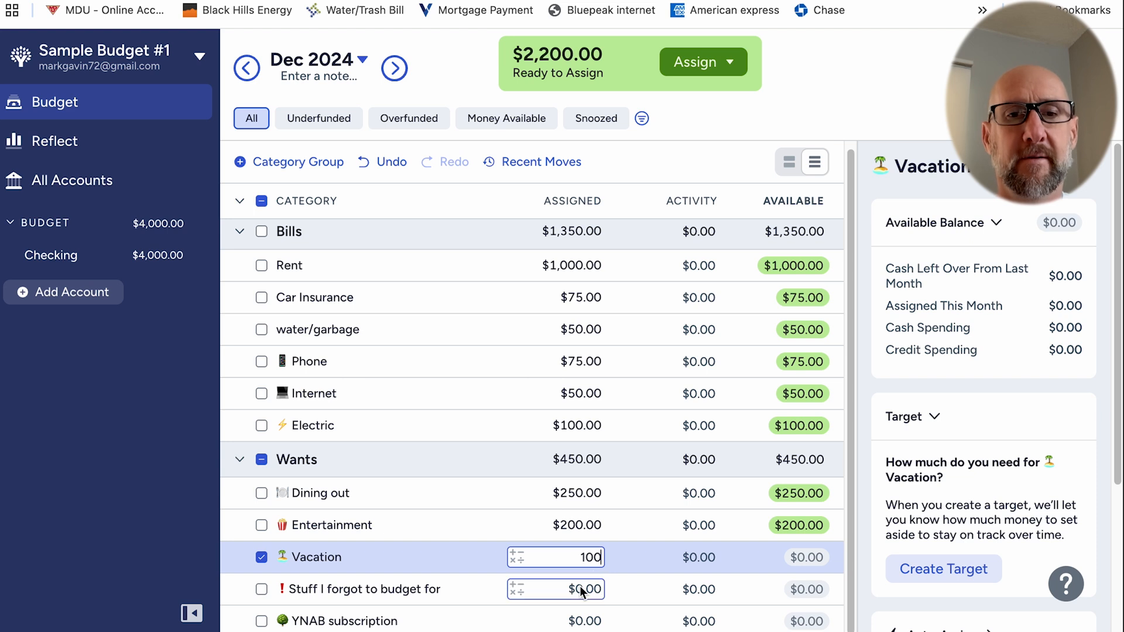
Step: Assign 15 to the YNAB subscription category in the Wants group
{"action": "left_click", "coordinate": [584, 622]}
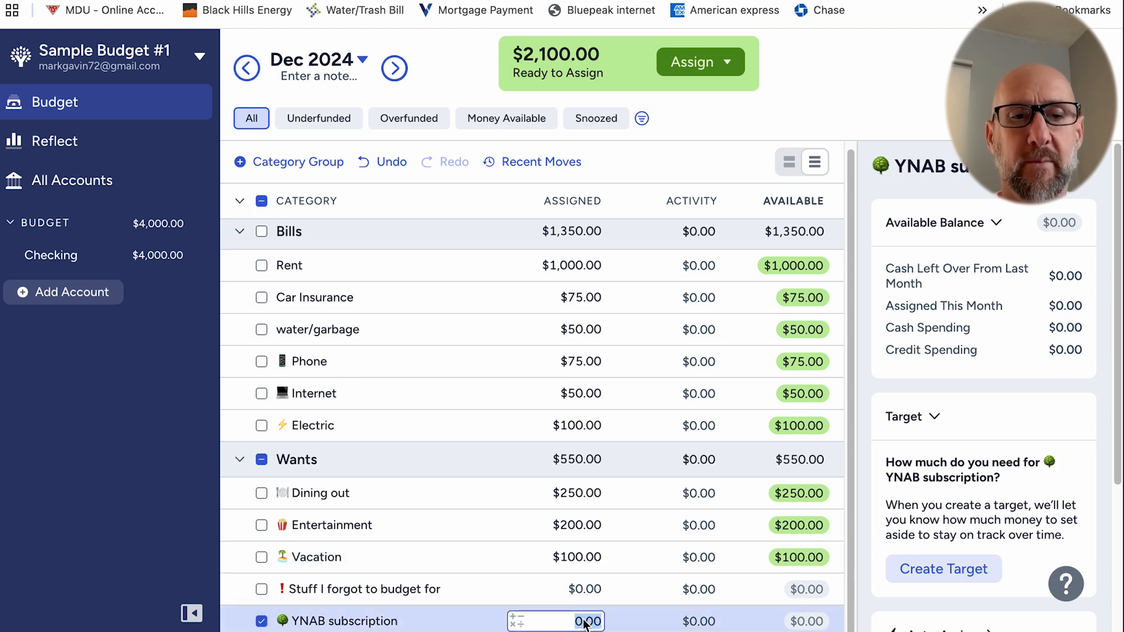
{"action": "type", "text": "10"}
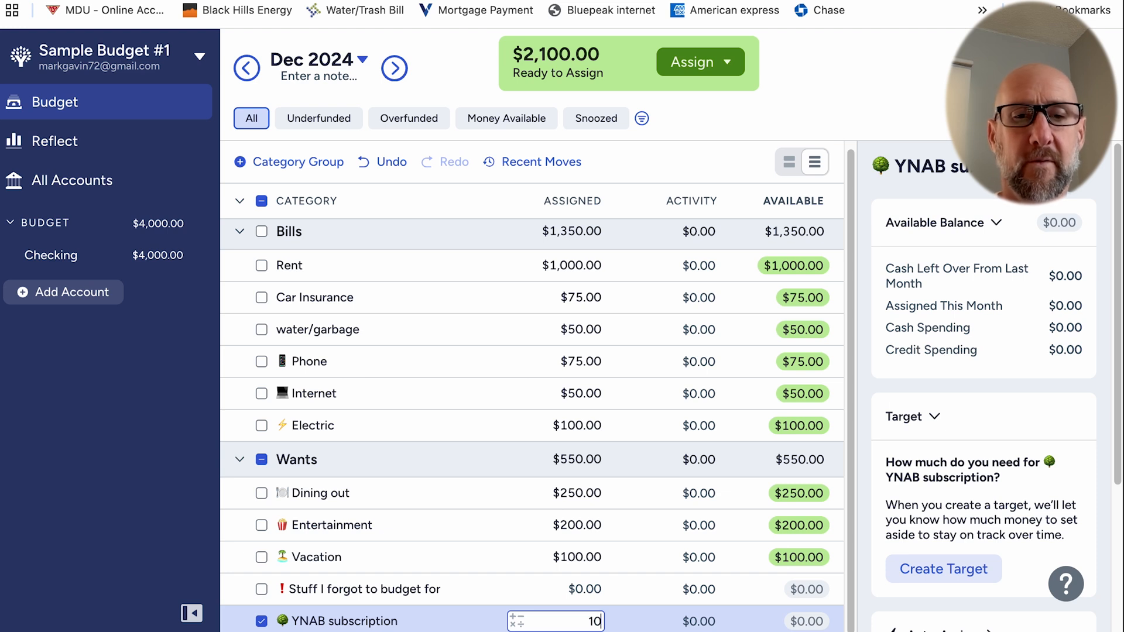
{"action": "key", "text": "BackSpace"}
{"action": "key", "text": "BackSpace"}
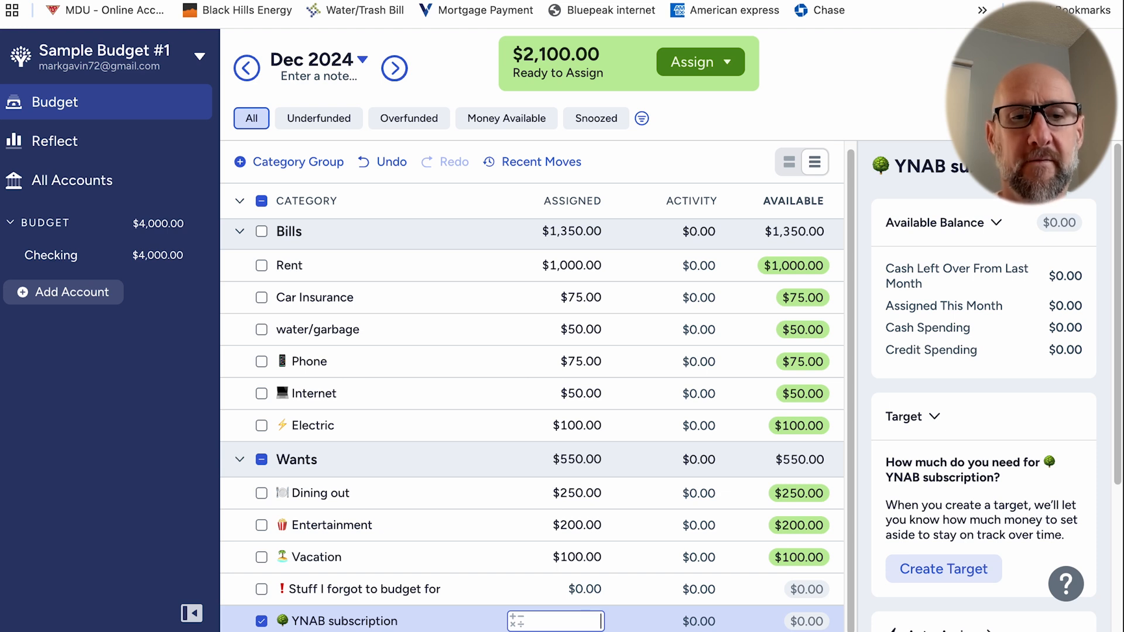
{"action": "type", "text": "14"}
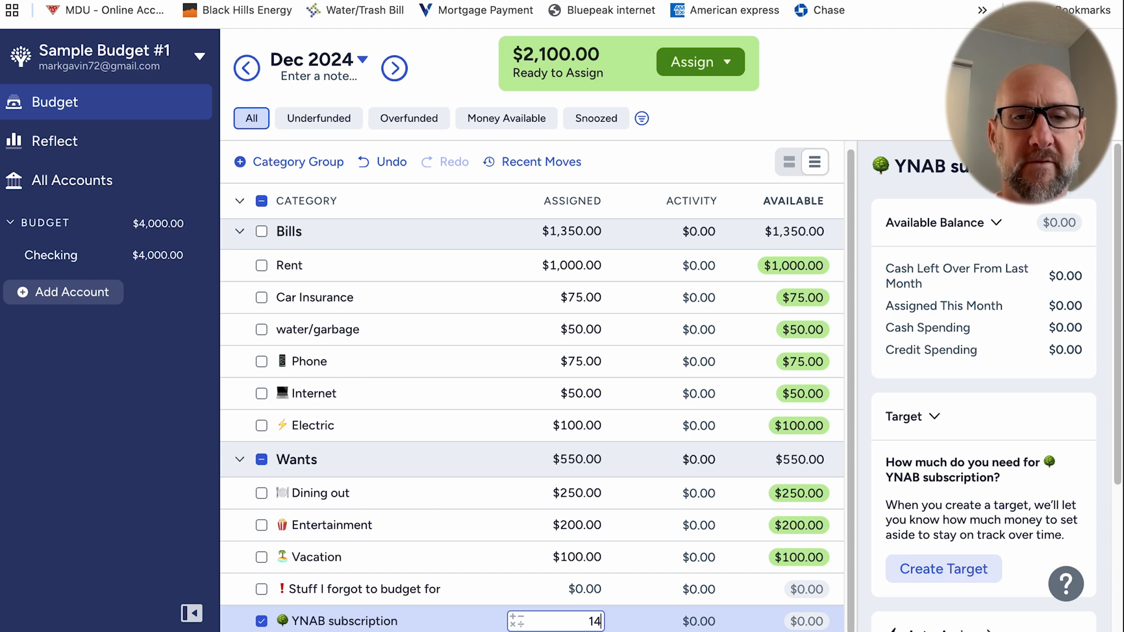
{"action": "key", "text": "BackSpace"}
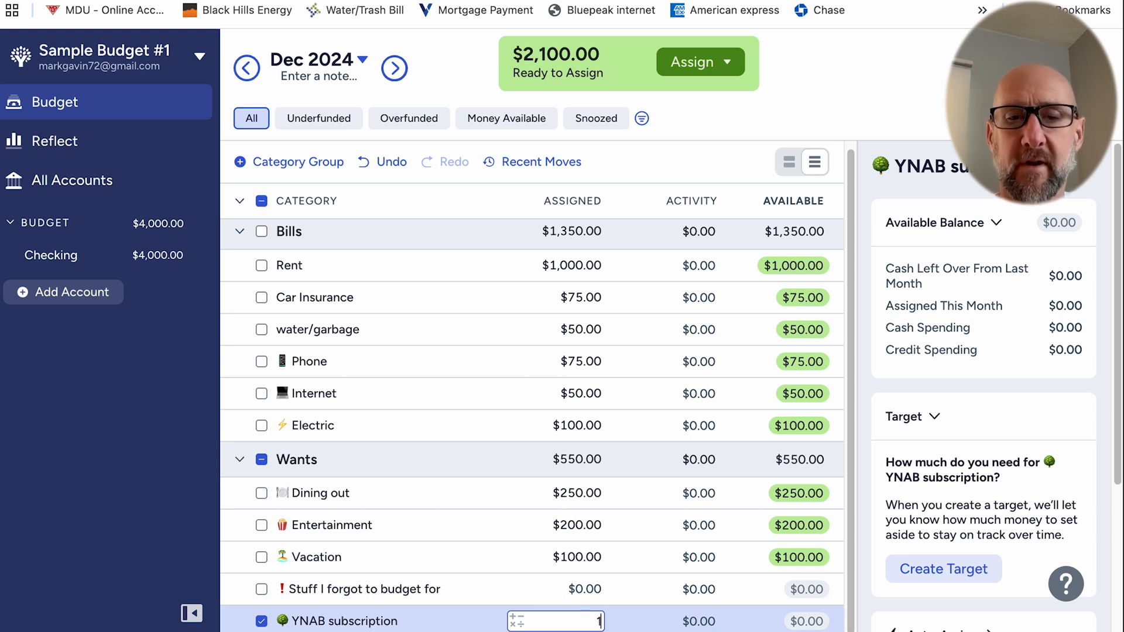
{"action": "type", "text": "5"}
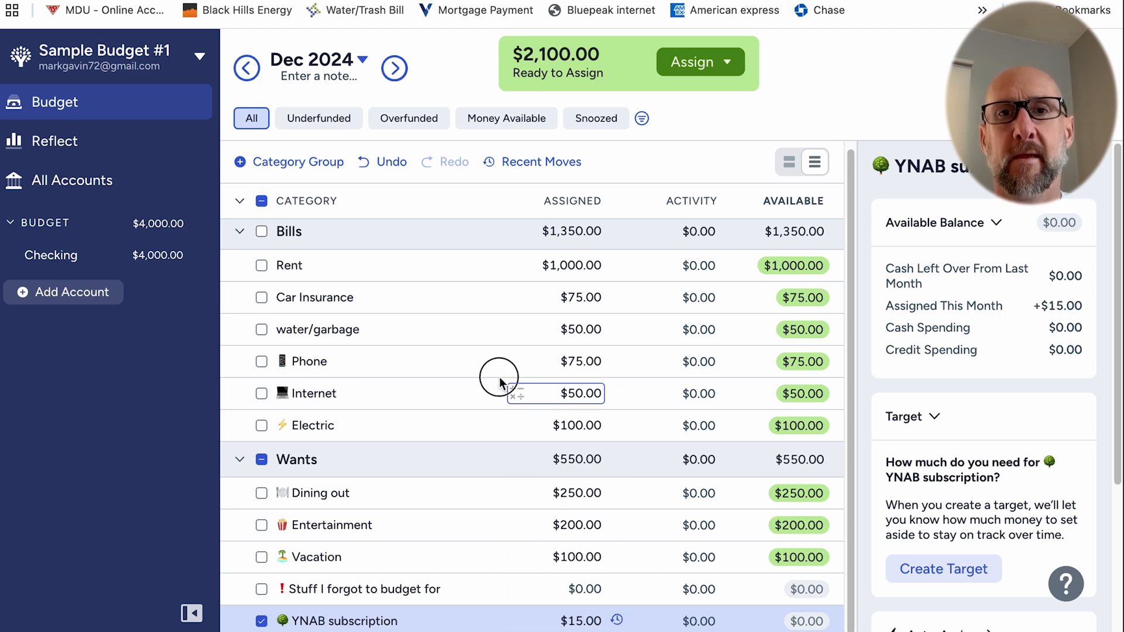
{"action": "left_click", "coordinate": [500, 382]}
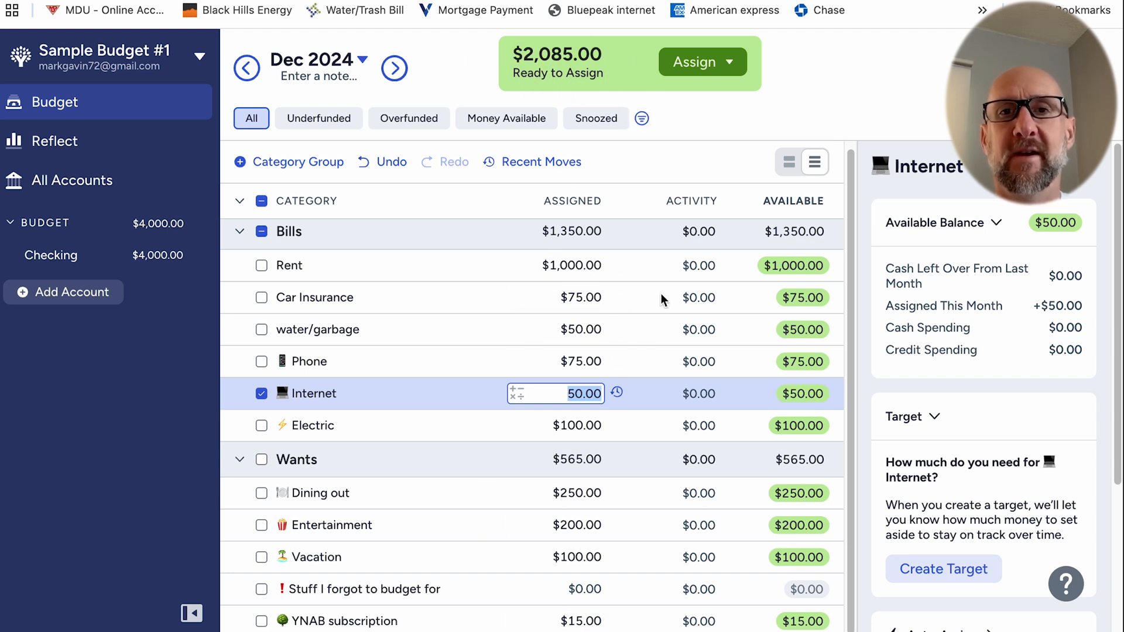
Step: Assign the remaining 2085 to the "Stuff I forgot to budget for" category in the Wants group
{"action": "left_click", "coordinate": [577, 591]}
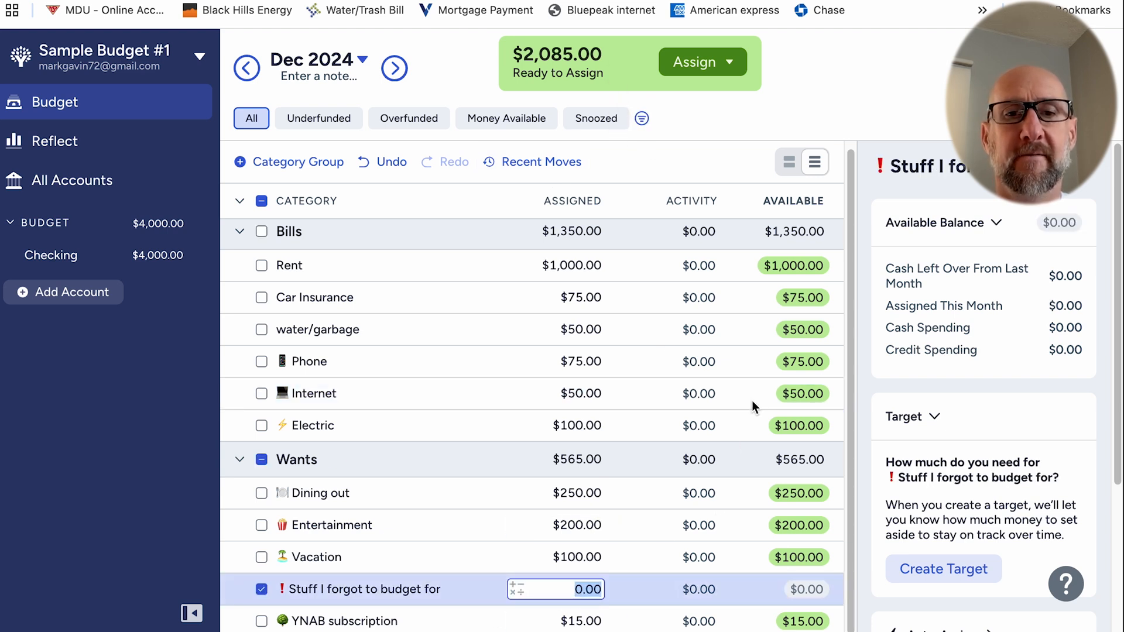
{"action": "type", "text": "2085"}
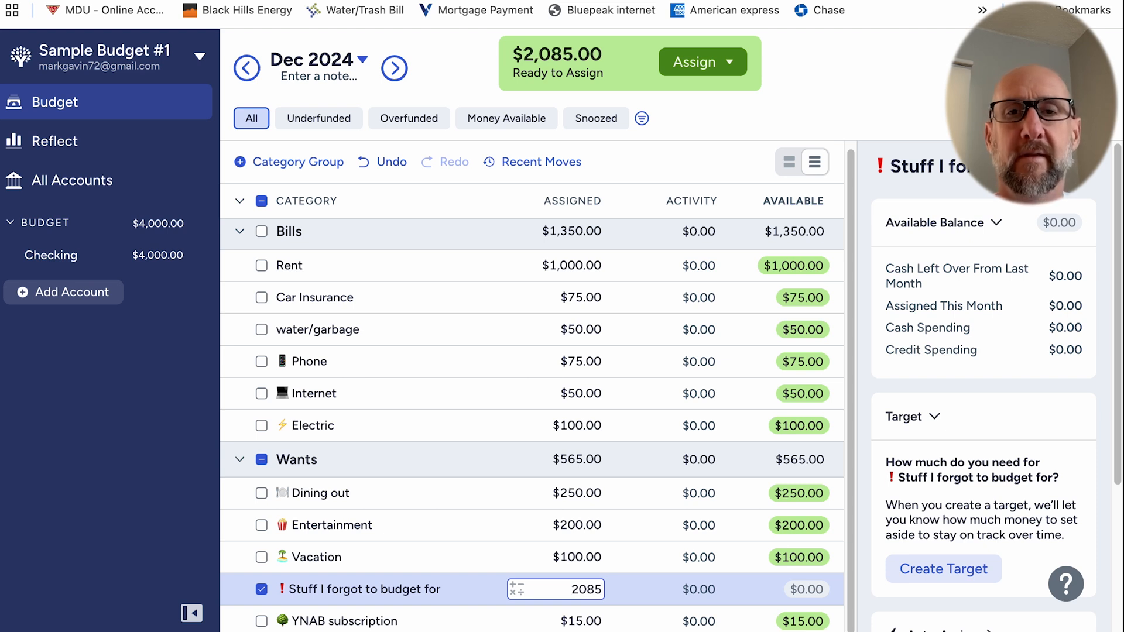
{"action": "left_click", "coordinate": [660, 351]}
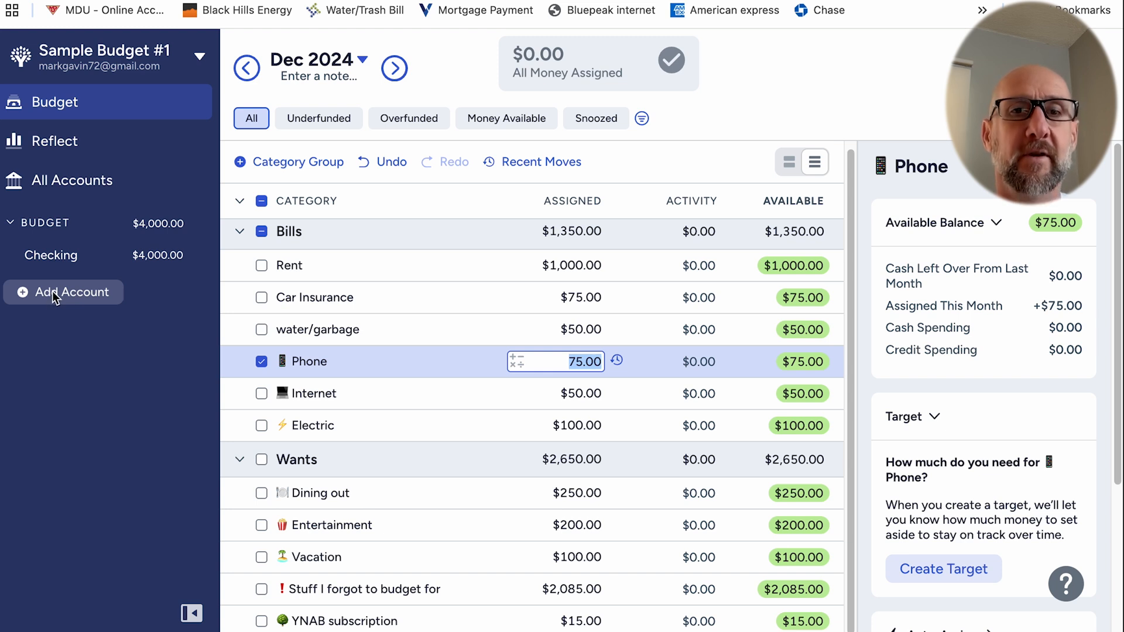
Step: Start a transaction in the Checking account dated December 2, 2024, with payee "rent co" and the Rent category
{"action": "left_click", "coordinate": [55, 257]}
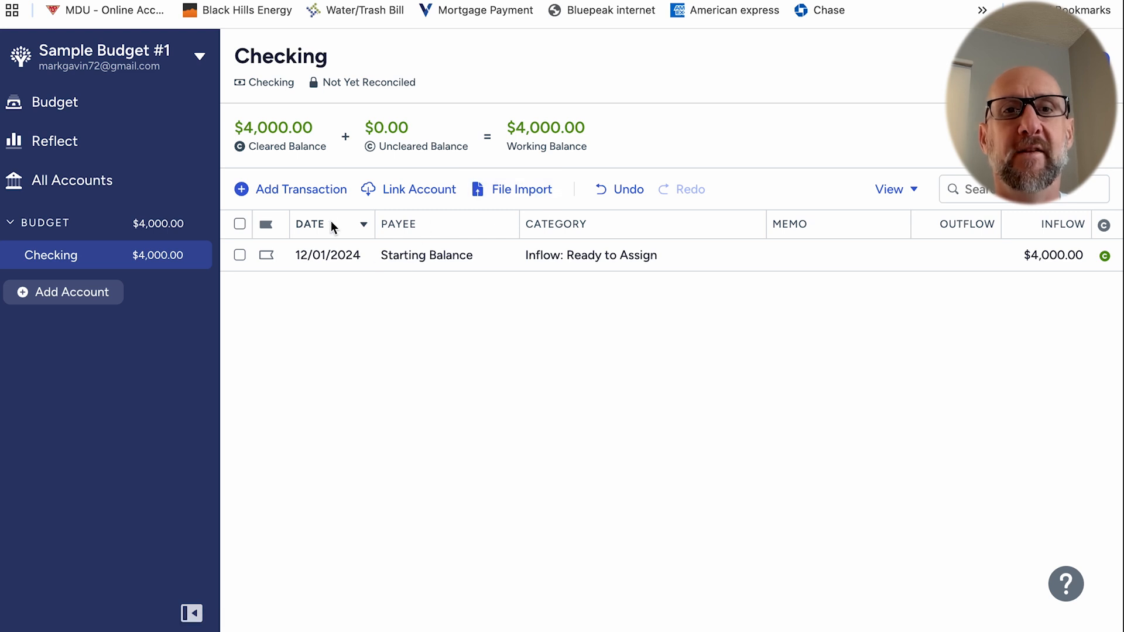
{"action": "left_click", "coordinate": [311, 191]}
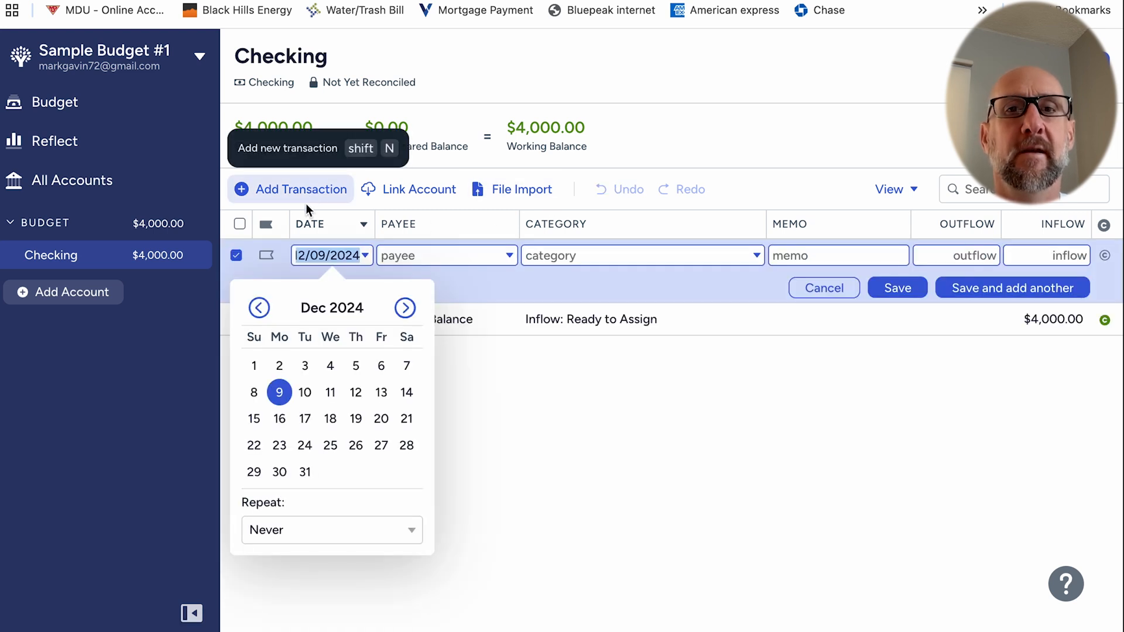
{"action": "left_click", "coordinate": [279, 366]}
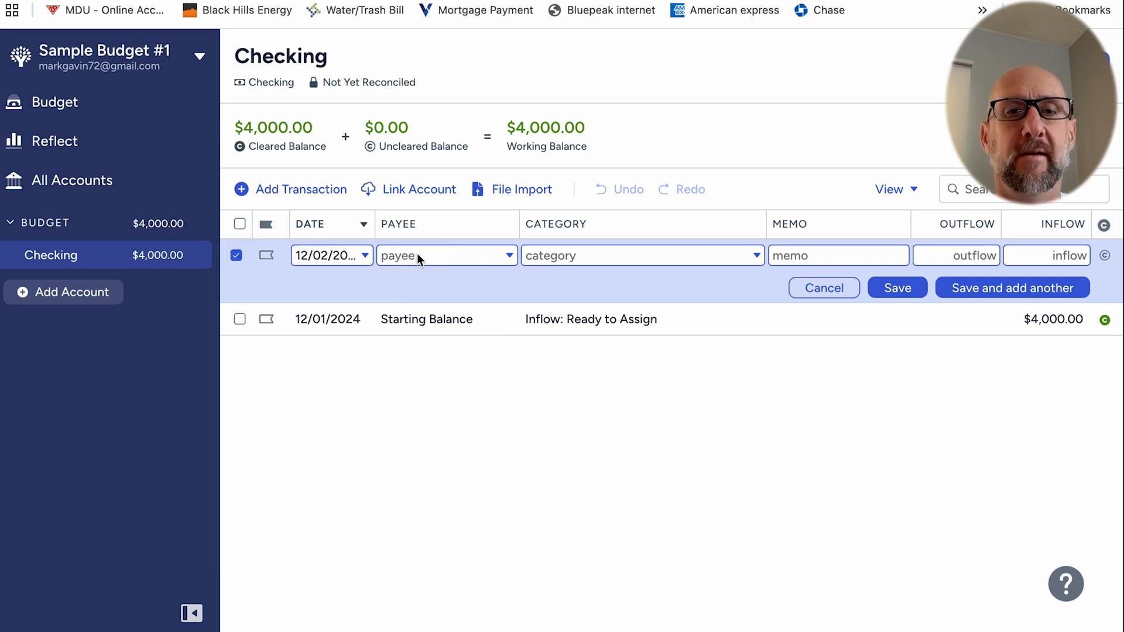
{"action": "type", "text": "re"}
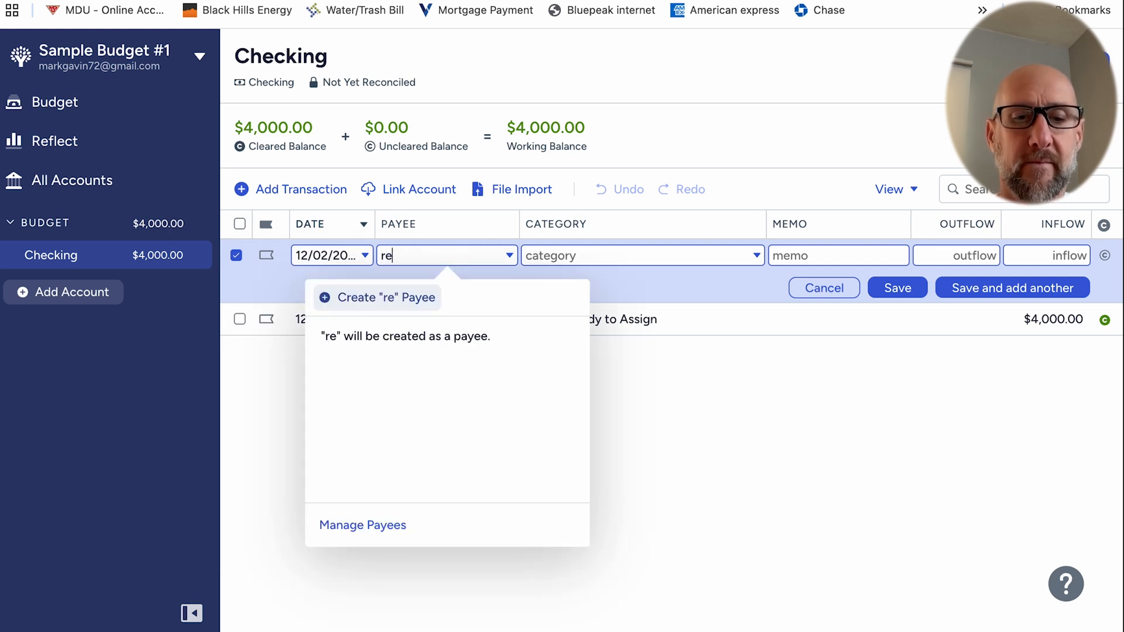
{"action": "type", "text": "nt co"}
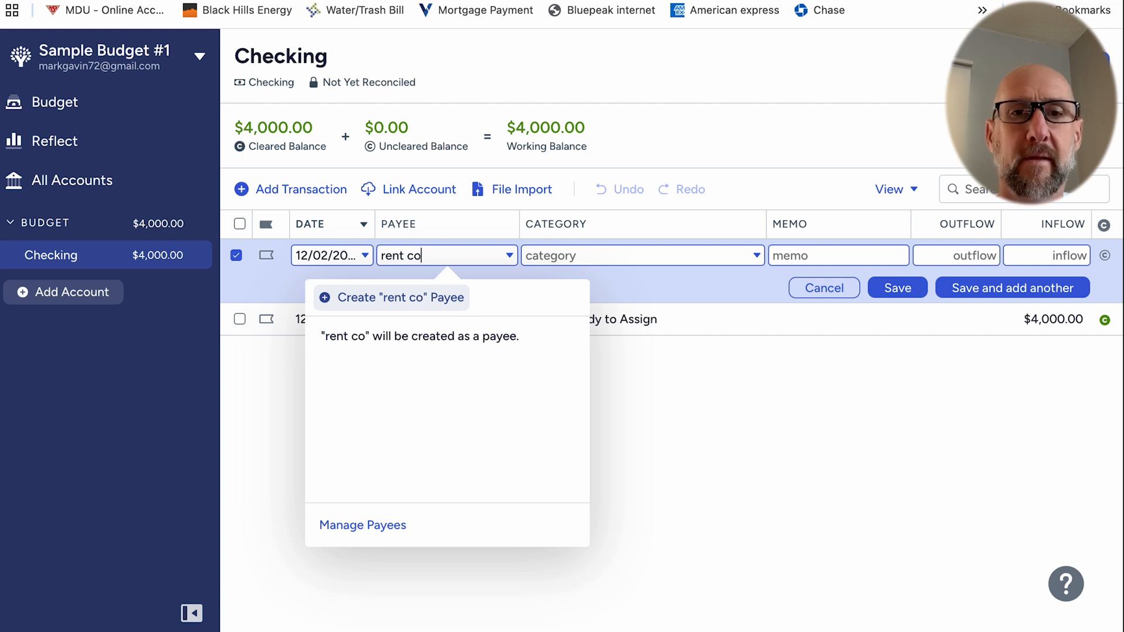
{"action": "left_click", "coordinate": [568, 256]}
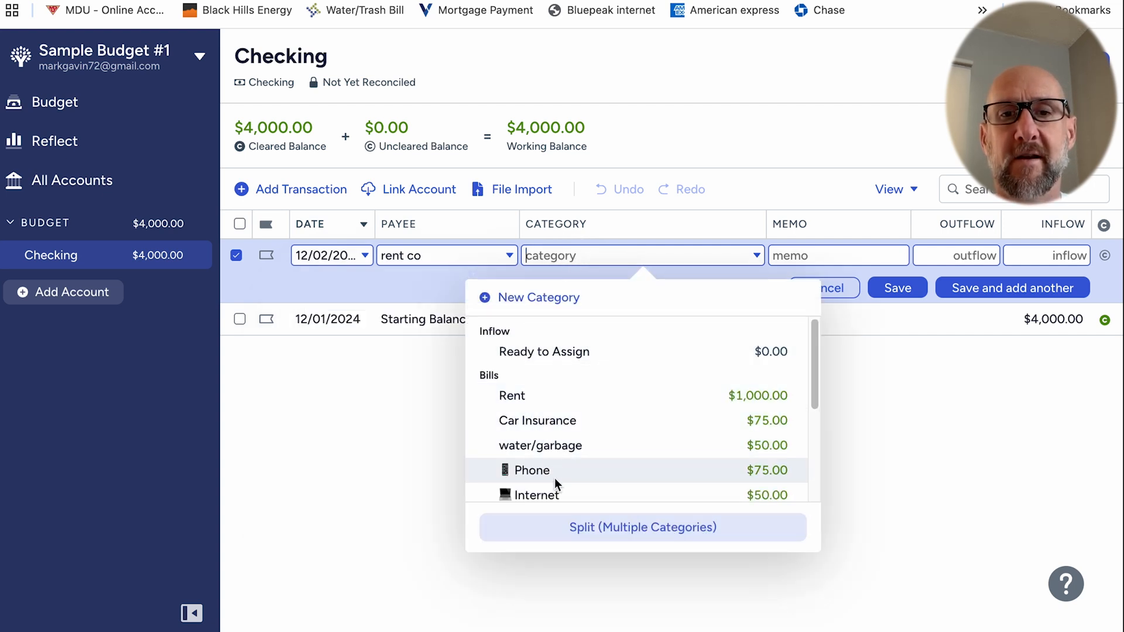
{"action": "scroll", "coordinate": [575, 445], "scroll_direction": "down", "scroll_amount": 3}
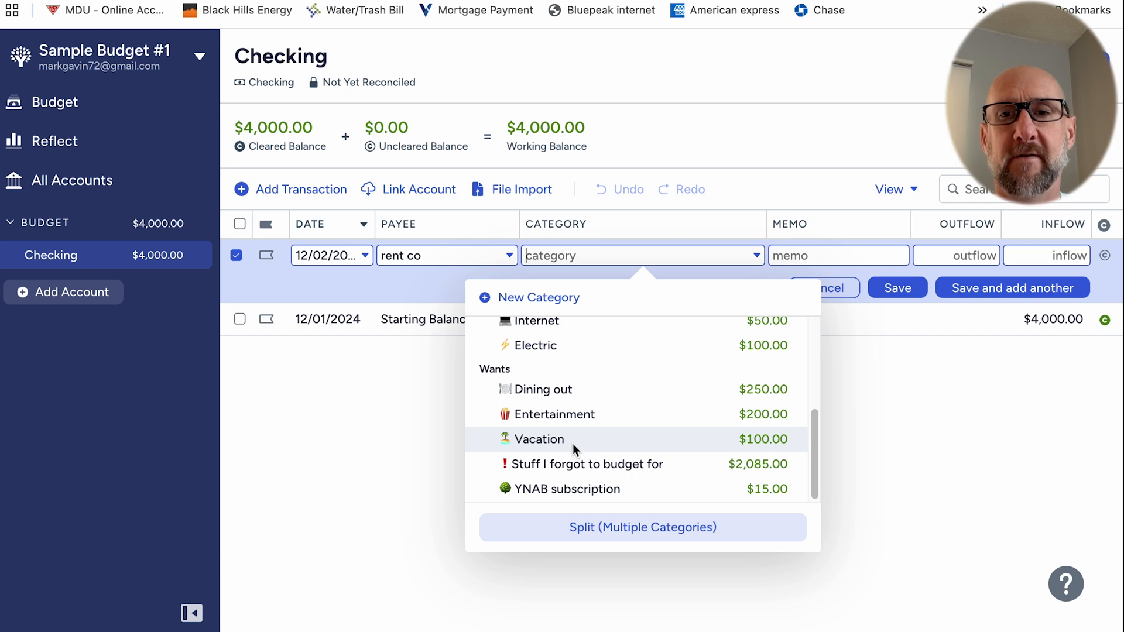
{"action": "scroll", "coordinate": [573, 445], "scroll_direction": "up", "scroll_amount": 3}
{"action": "left_click", "coordinate": [555, 403]}
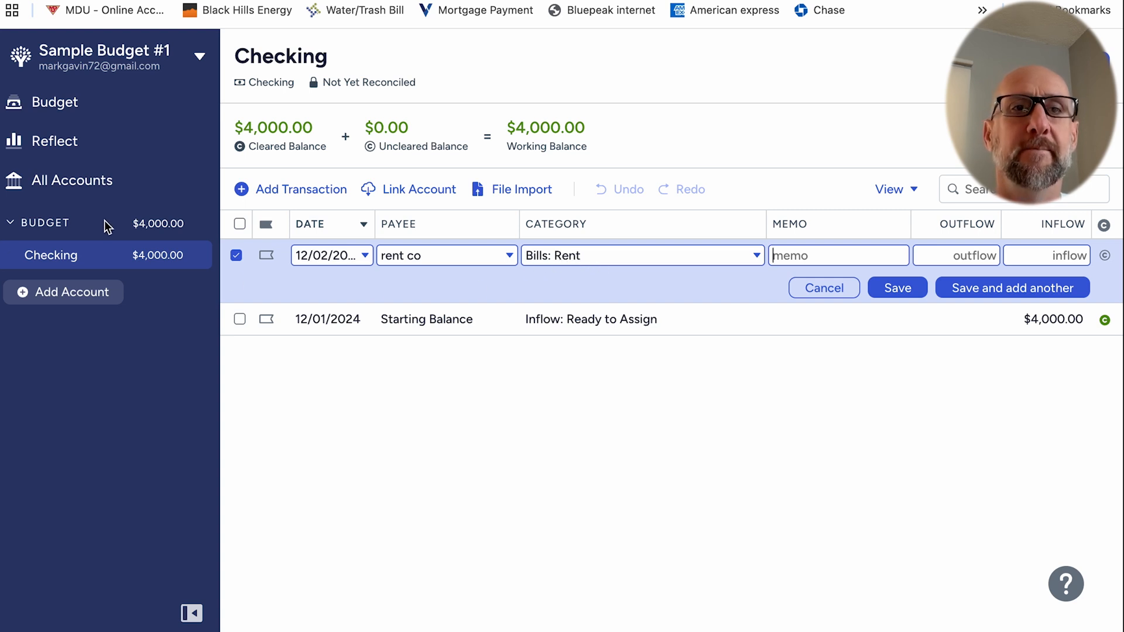
Step: Return to the December 2024 budget overview to examine the category balances
{"action": "left_click", "coordinate": [63, 111]}
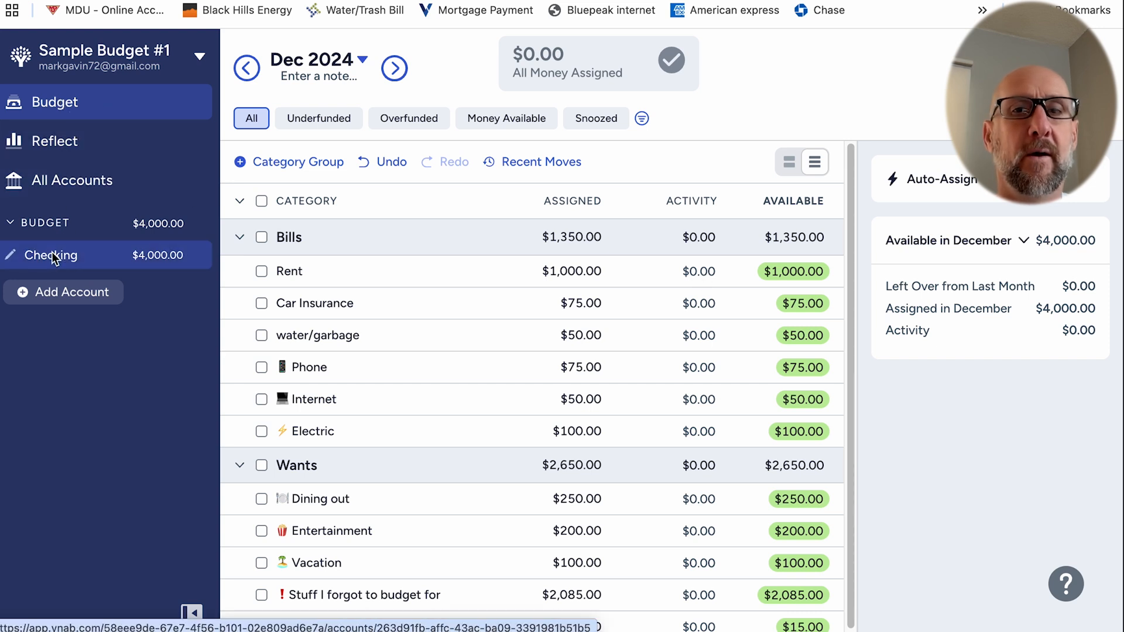
Step: Record a Checking transaction dated December 2, 2024 to payee "rent co" in the Rent category with a 1000 outflow, and return to the budget overview
{"action": "left_click", "coordinate": [89, 261]}
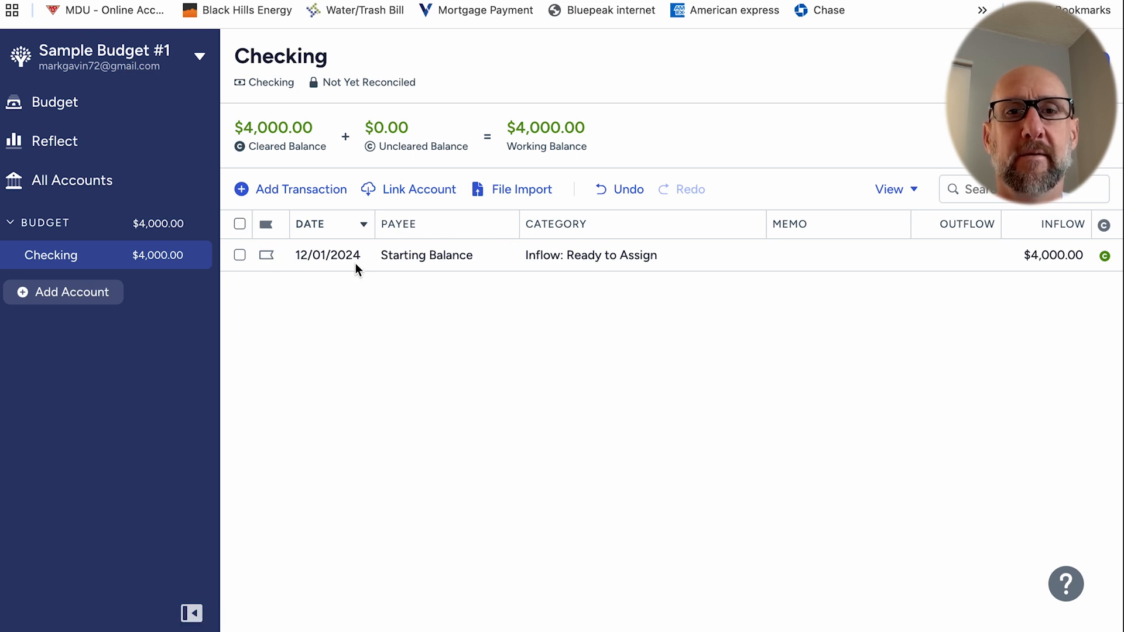
{"action": "left_click", "coordinate": [310, 193]}
{"action": "left_click", "coordinate": [283, 367]}
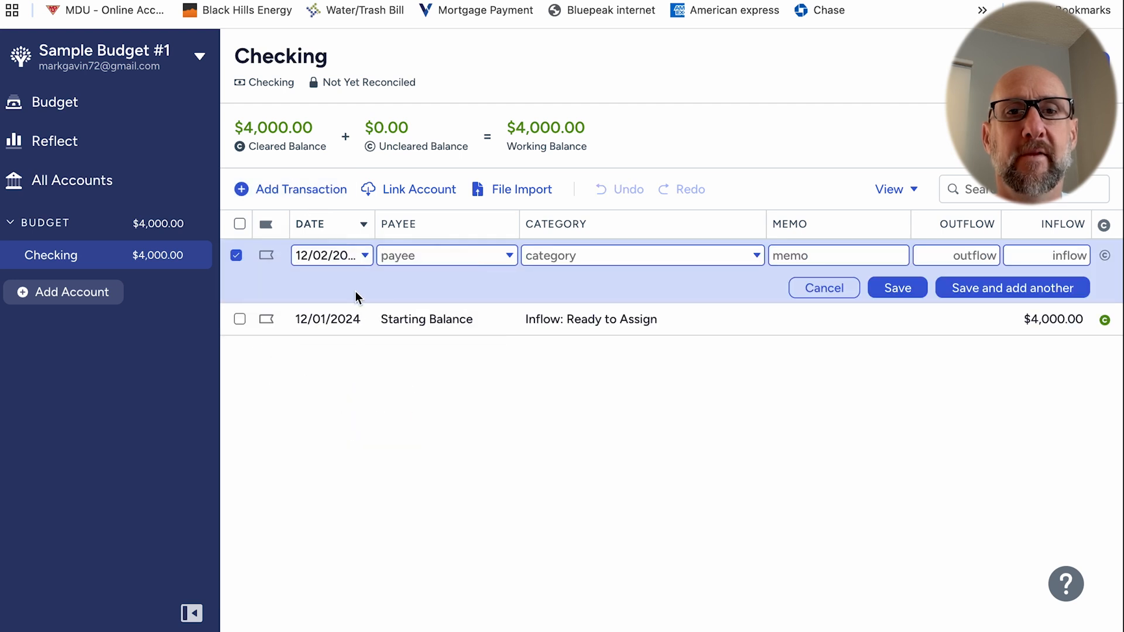
{"action": "left_click", "coordinate": [433, 254]}
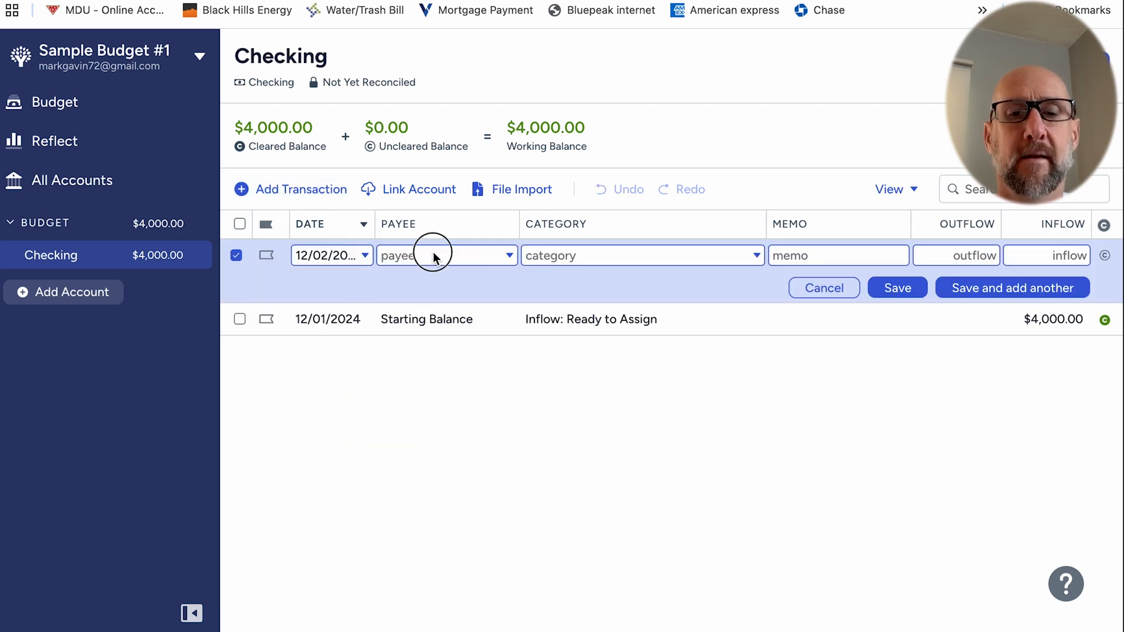
{"action": "type", "text": "ren"}
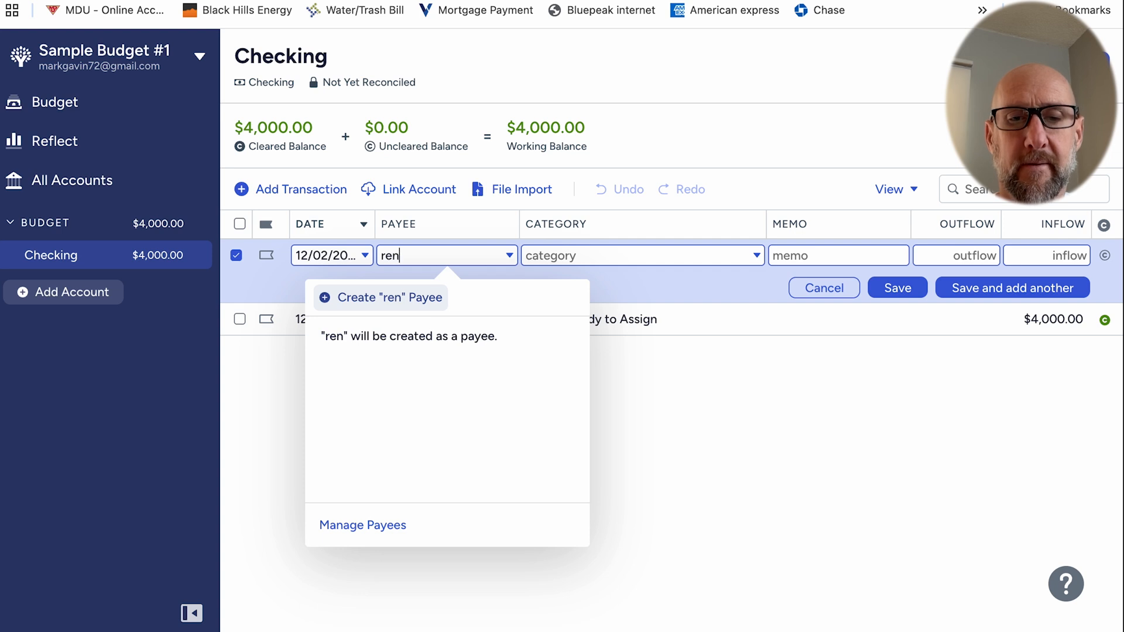
{"action": "type", "text": "t co"}
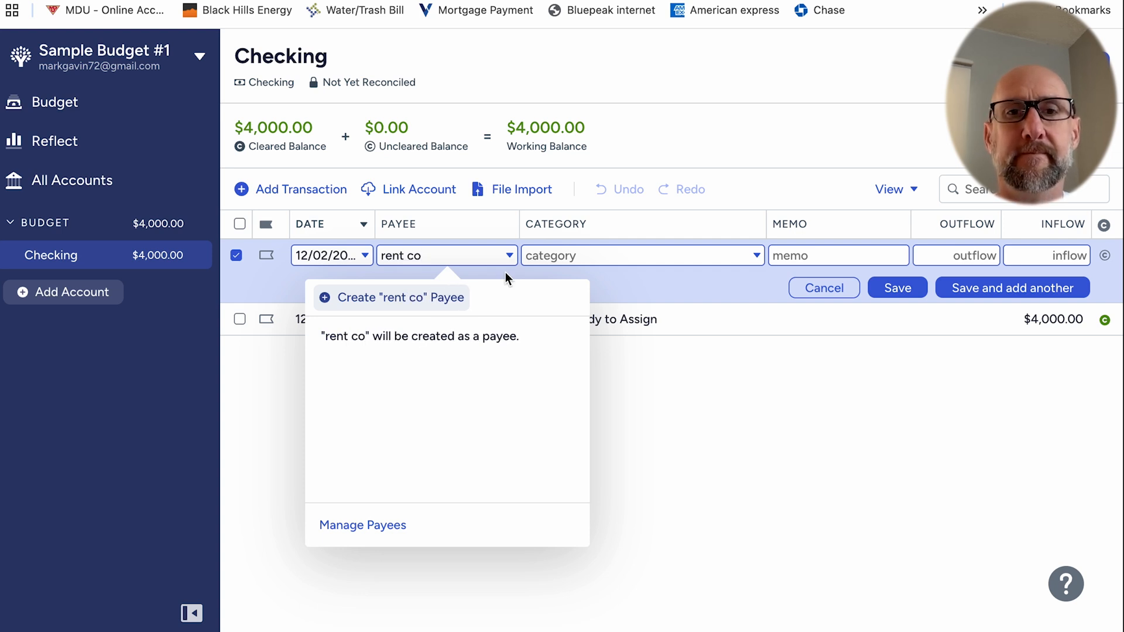
{"action": "left_click", "coordinate": [551, 257]}
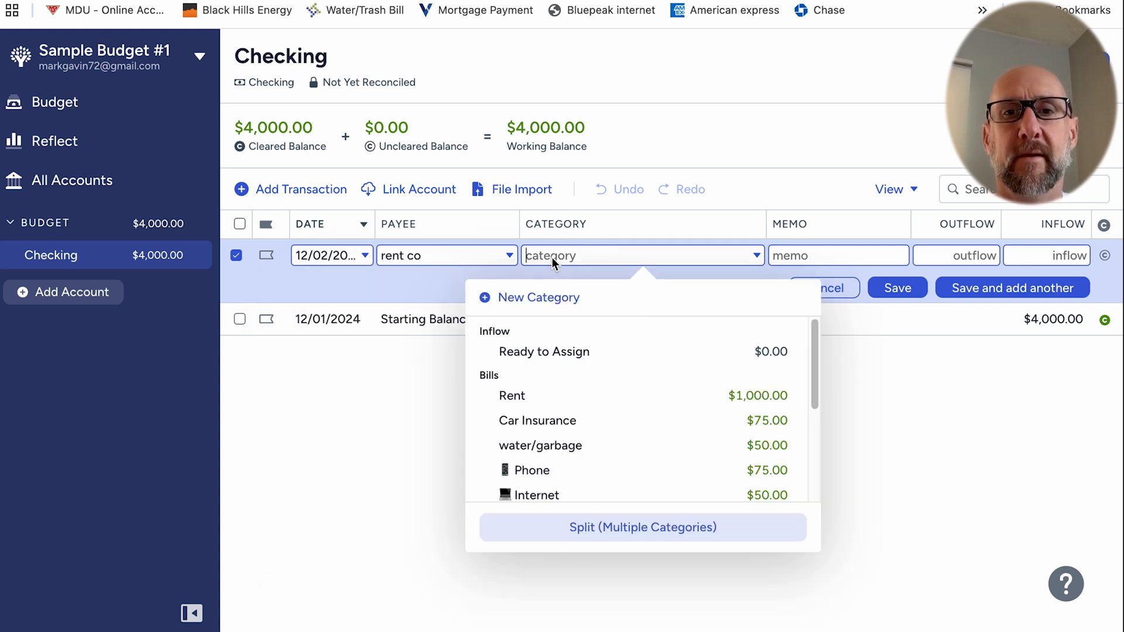
{"action": "left_click", "coordinate": [543, 393]}
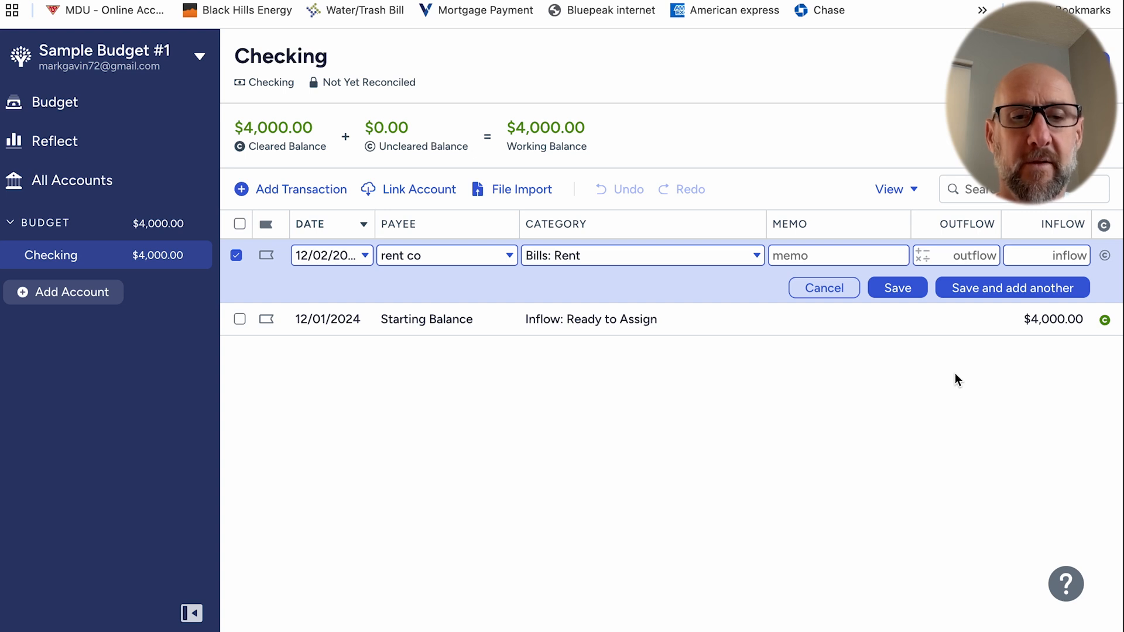
{"action": "key", "text": "Tab"}
{"action": "type", "text": "1000"}
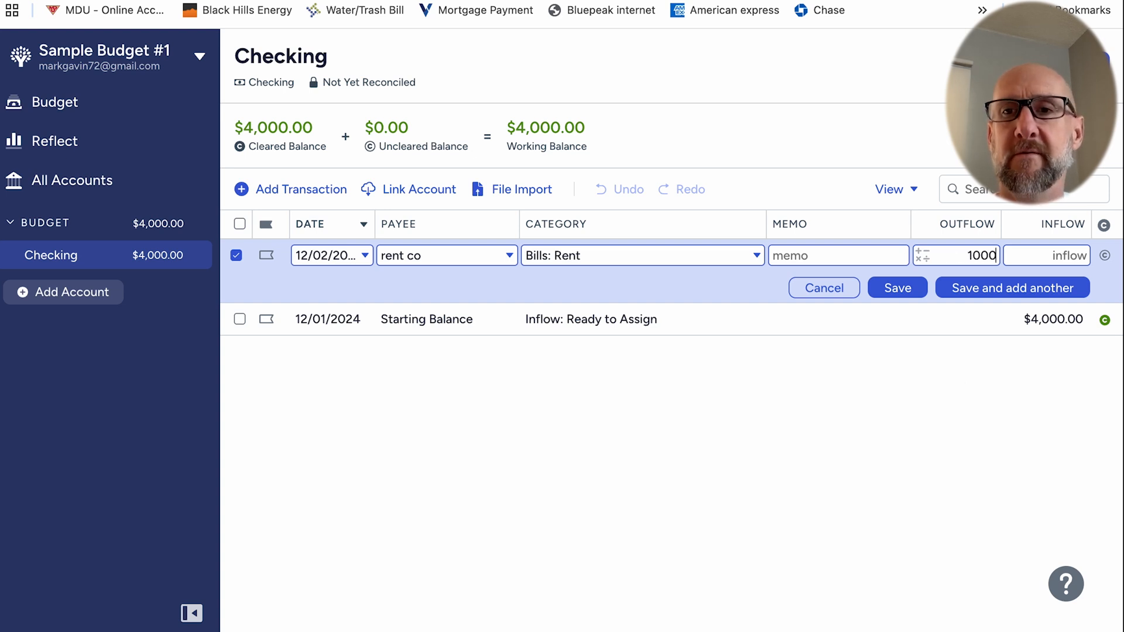
{"action": "left_click", "coordinate": [892, 293]}
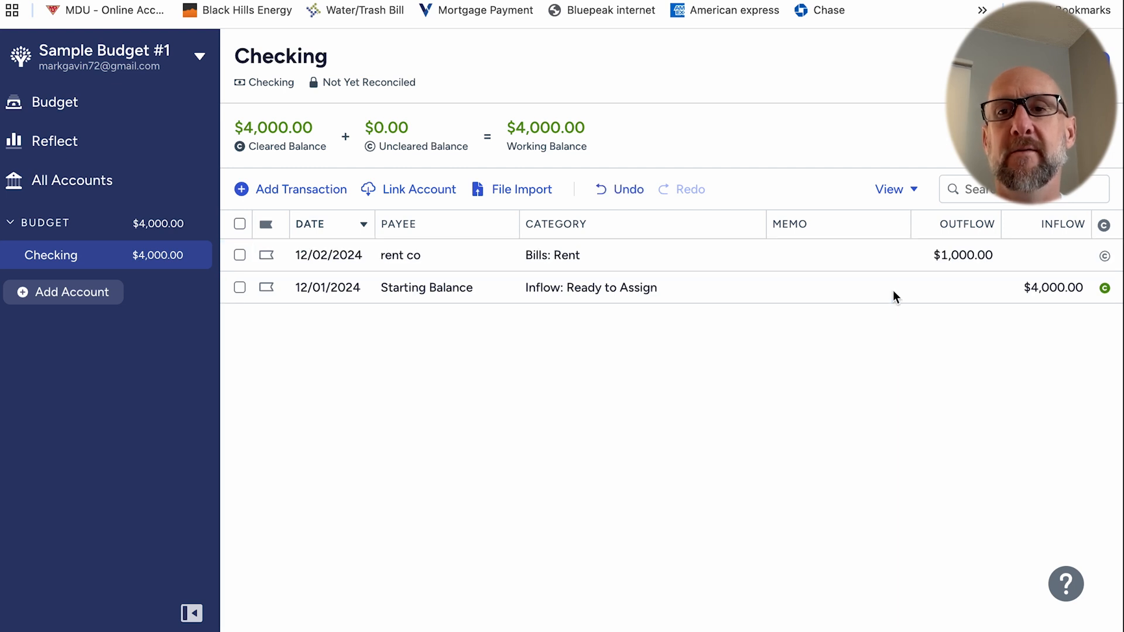
{"action": "left_click", "coordinate": [122, 110]}
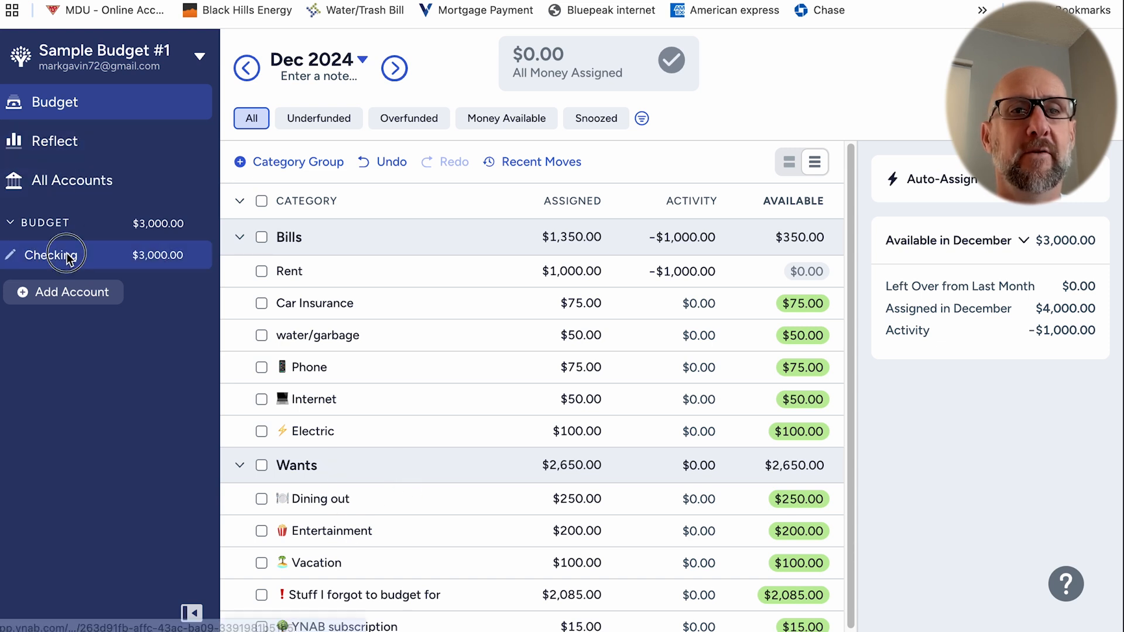
Step: Record a Checking transaction dated December 4, 2024 to payee "dennys" in the Dining out category with an outflow of 30
{"action": "left_click", "coordinate": [35, 254]}
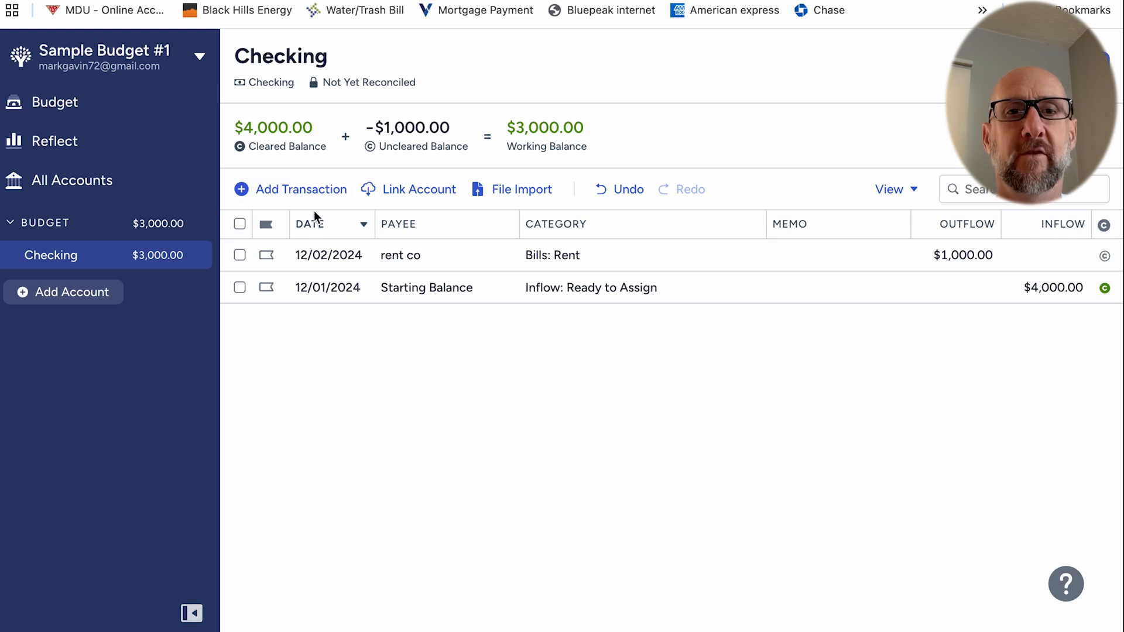
{"action": "left_click", "coordinate": [306, 189]}
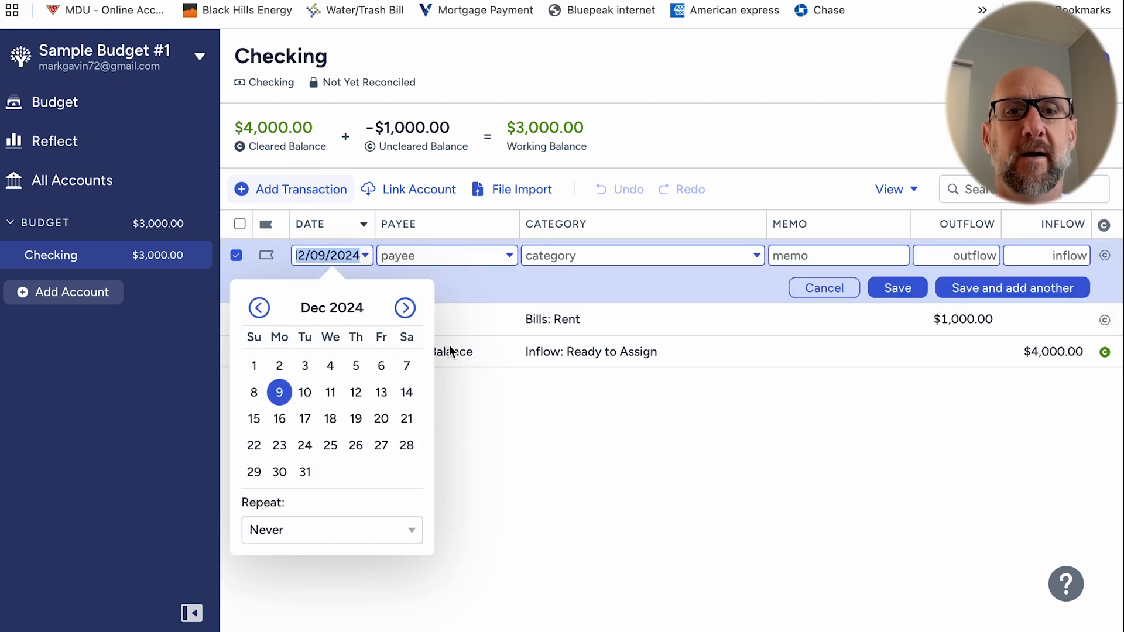
{"action": "left_click", "coordinate": [331, 366]}
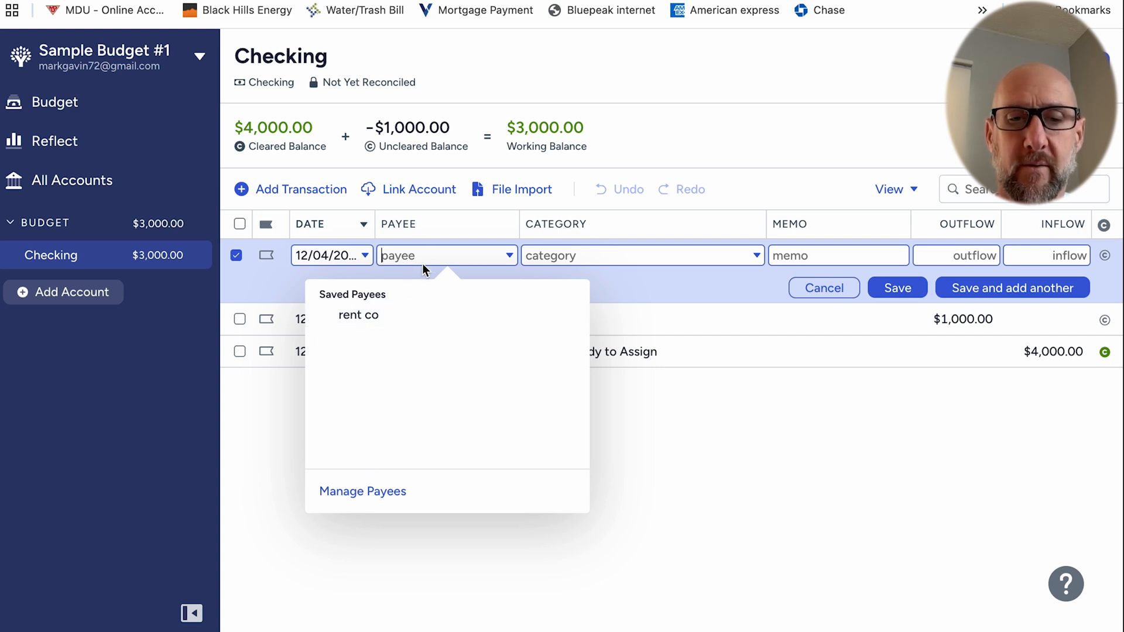
{"action": "type", "text": "d"}
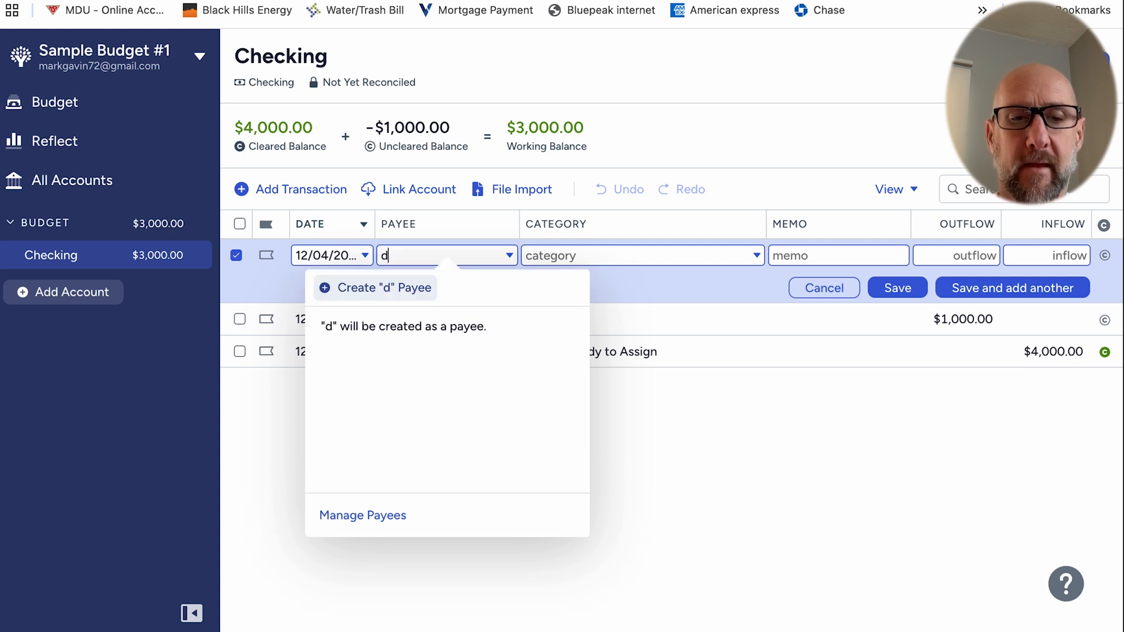
{"action": "type", "text": "ennys"}
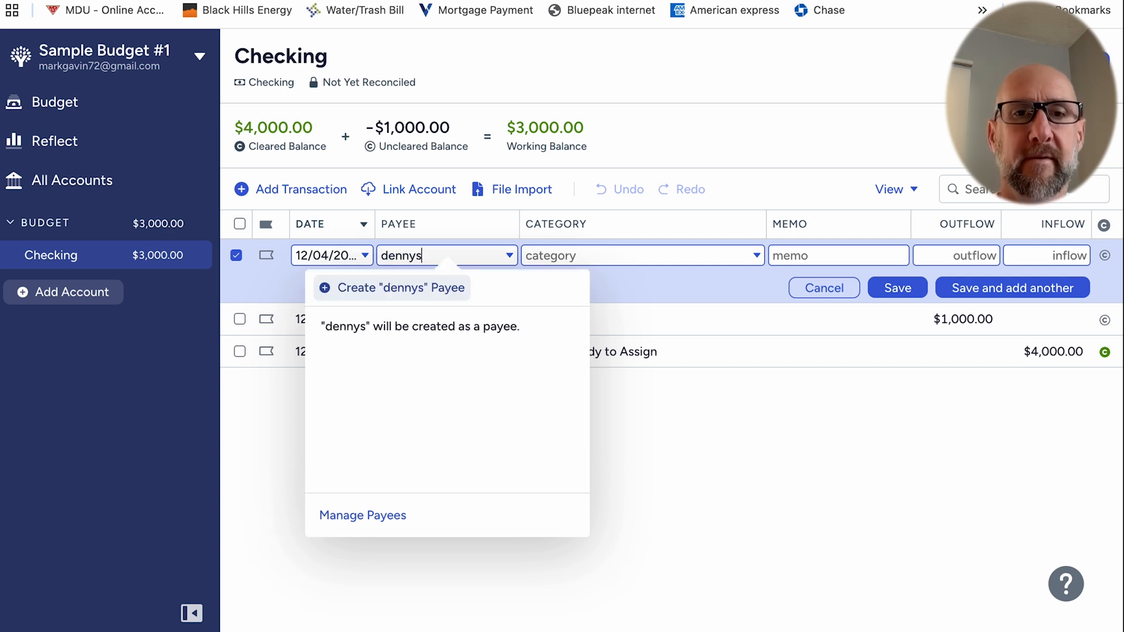
{"action": "left_click", "coordinate": [539, 254]}
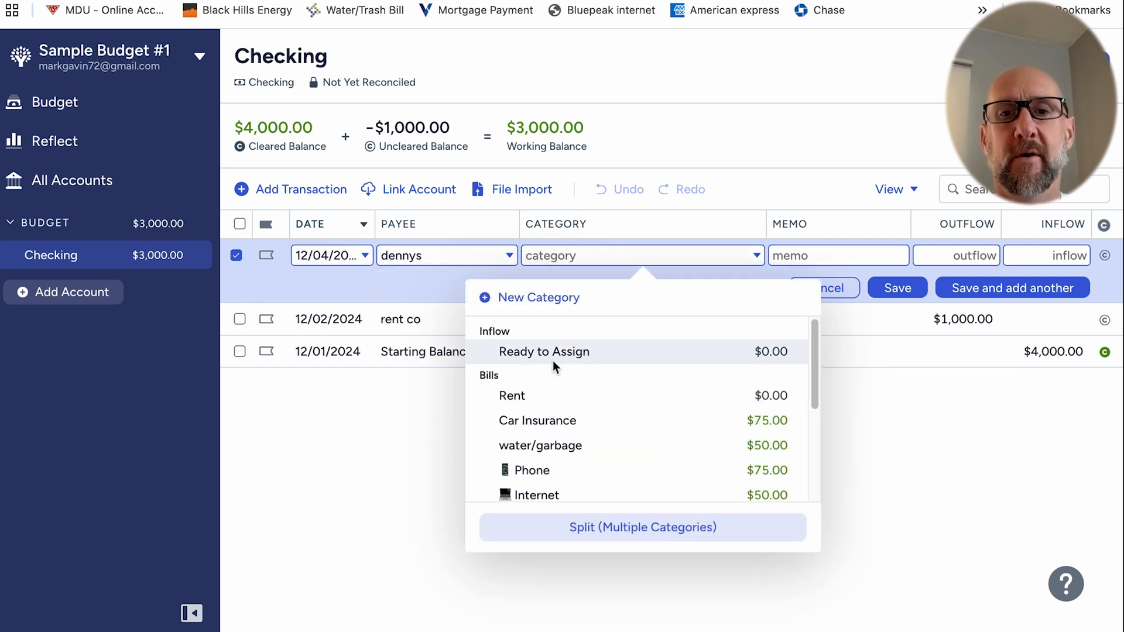
{"action": "scroll", "coordinate": [552, 360], "scroll_direction": "down", "scroll_amount": 3}
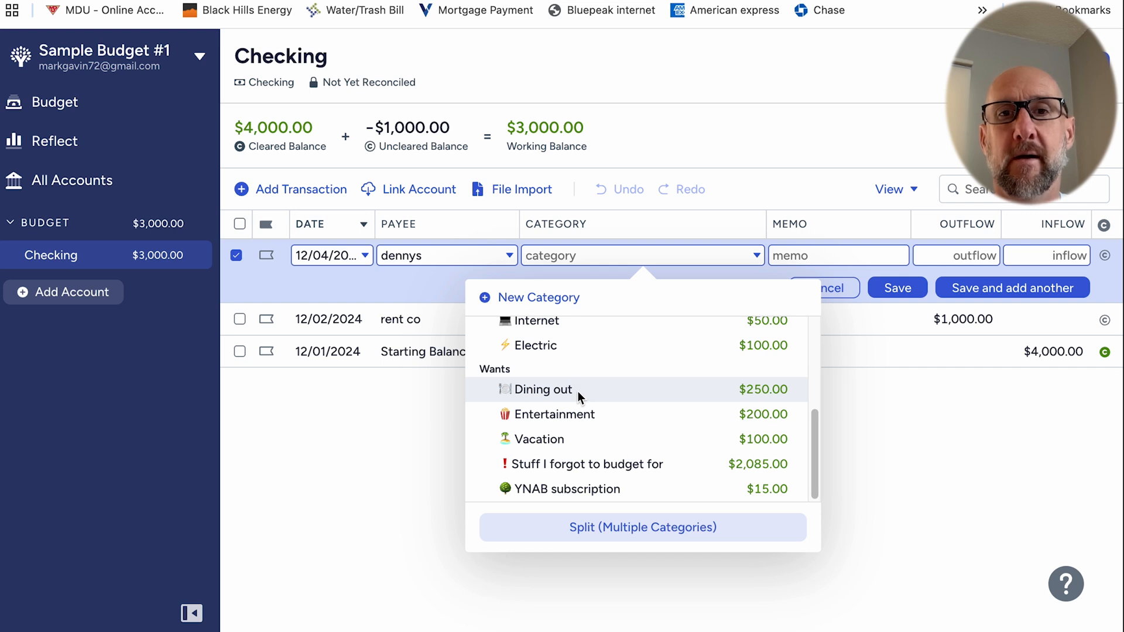
{"action": "left_click", "coordinate": [577, 391]}
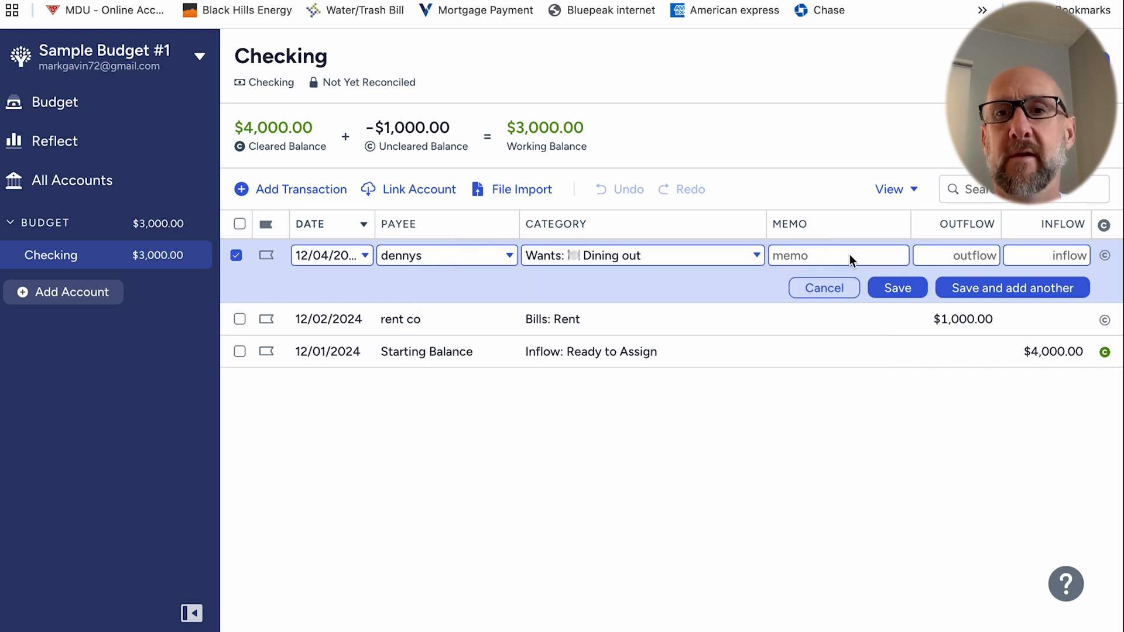
{"action": "left_click", "coordinate": [954, 256]}
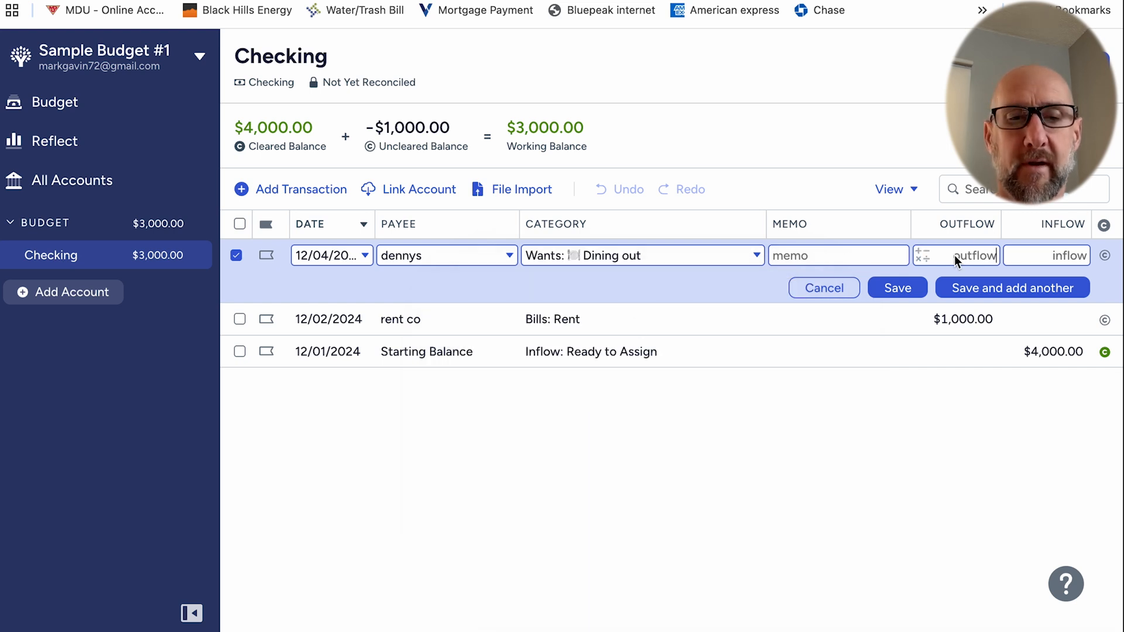
{"action": "type", "text": "30"}
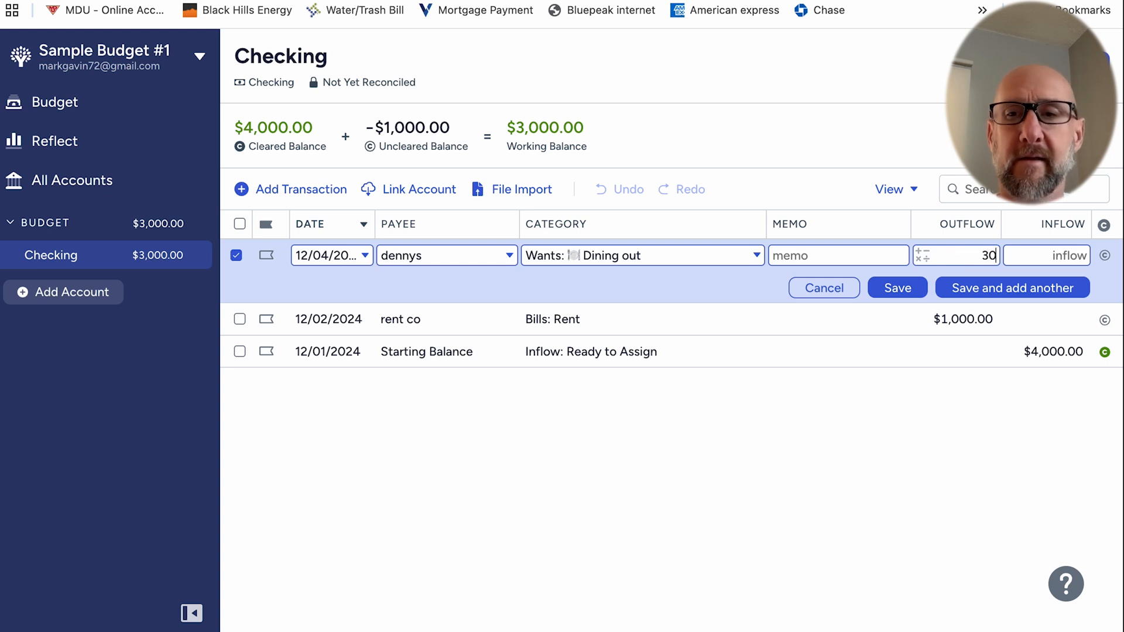
{"action": "left_click", "coordinate": [908, 295]}
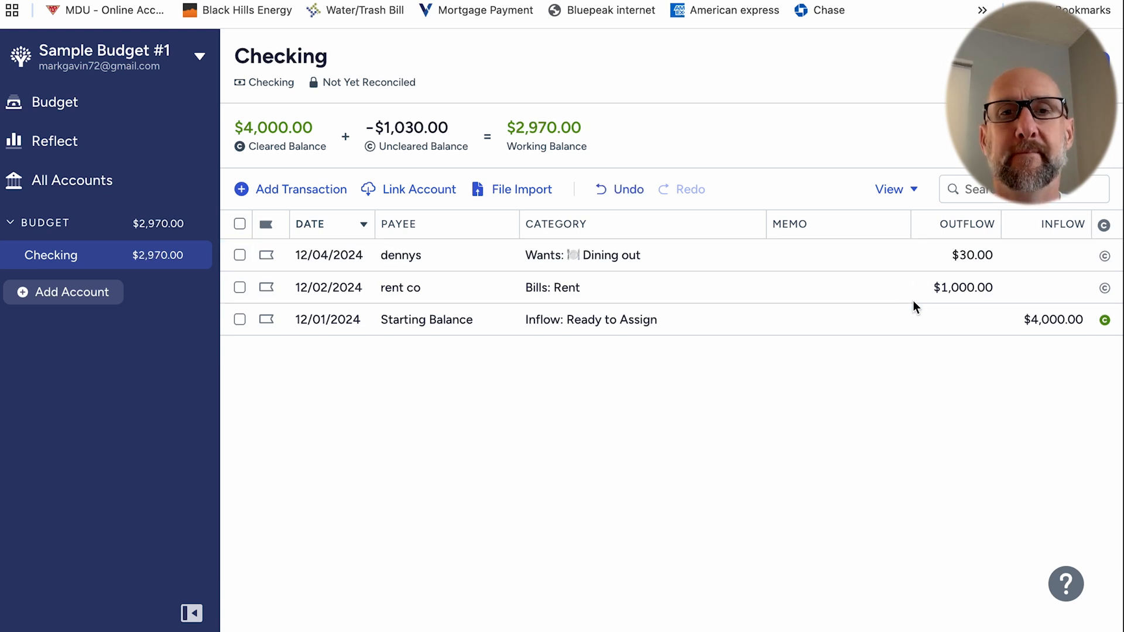
Step: Examine the December 2024 category balances in the budget and how they carry over into January 2025
{"action": "left_click", "coordinate": [80, 110]}
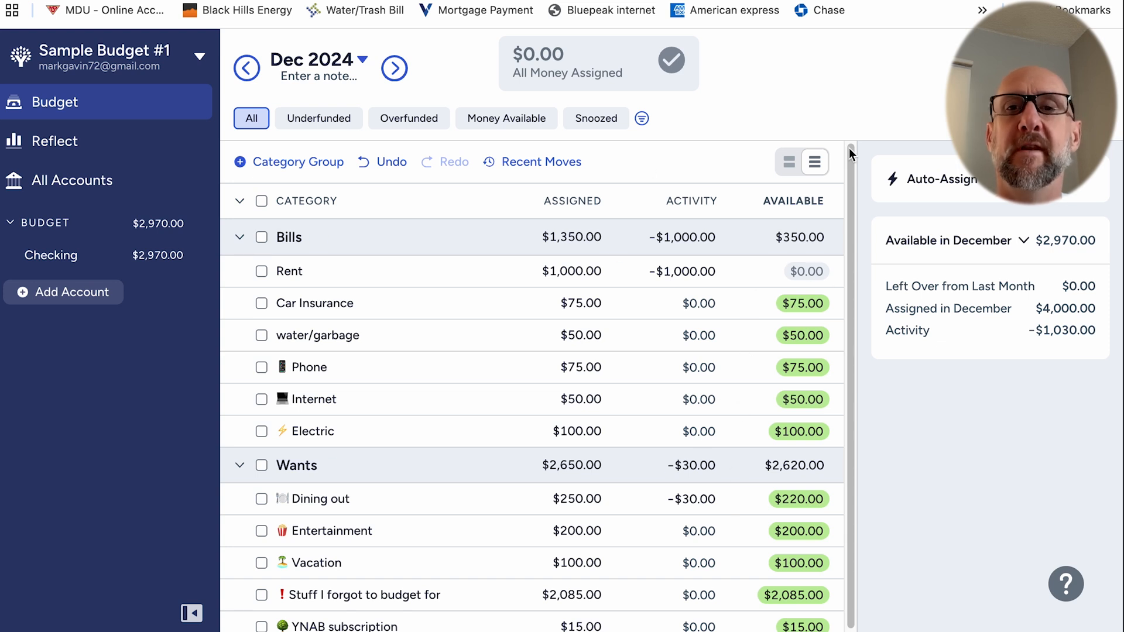
{"action": "left_click", "coordinate": [398, 68]}
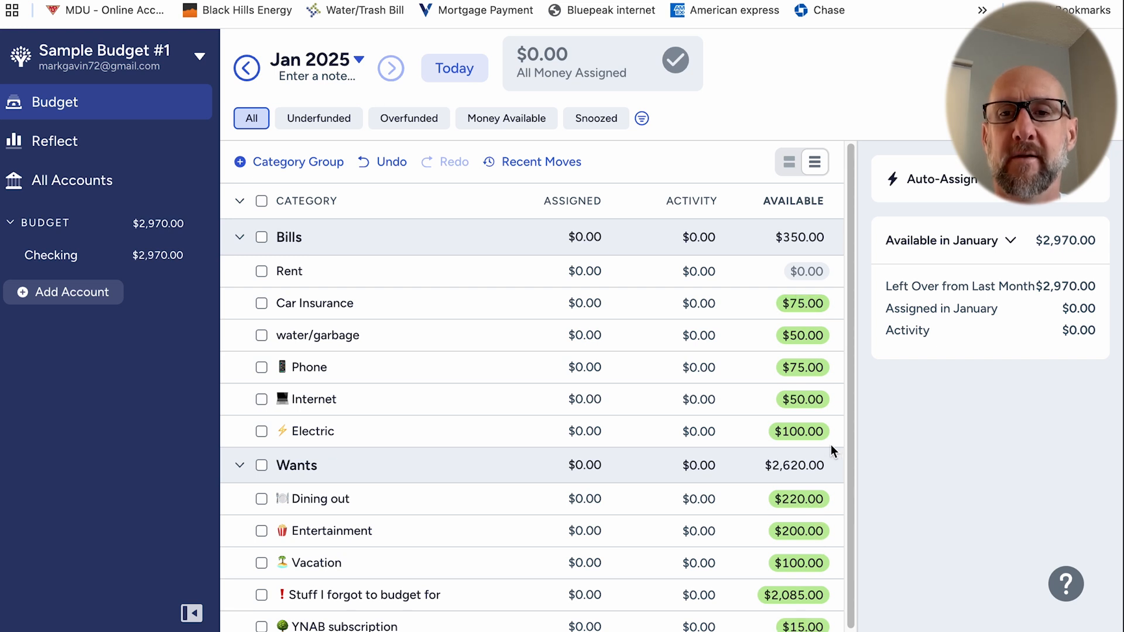
{"action": "left_click", "coordinate": [250, 71]}
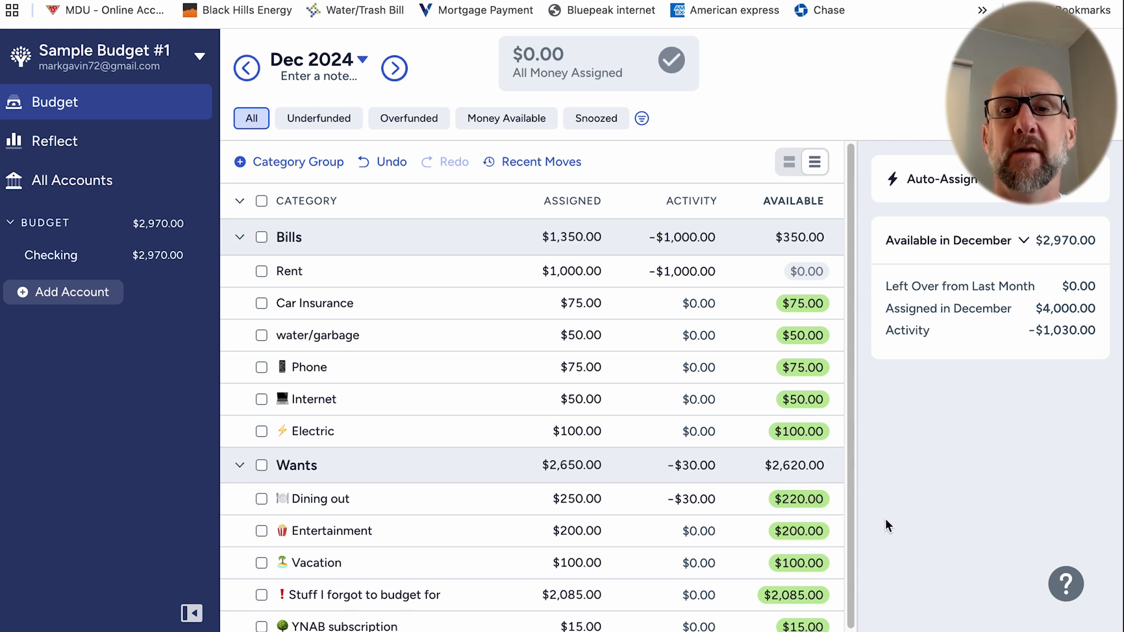
{"action": "scroll", "coordinate": [720, 521], "scroll_direction": "down", "scroll_amount": 1}
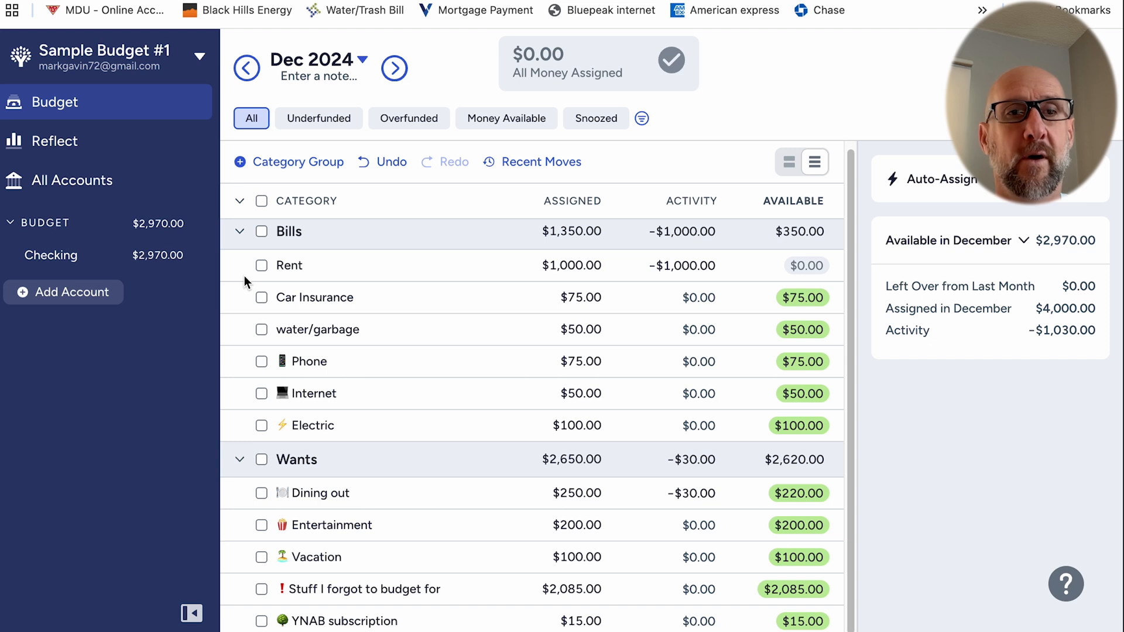
Step: Record a Checking transaction dated December 5, 2024 to payee "electric co" in the Electric category with a 60 outflow, and open another new entry
{"action": "left_click", "coordinate": [64, 255]}
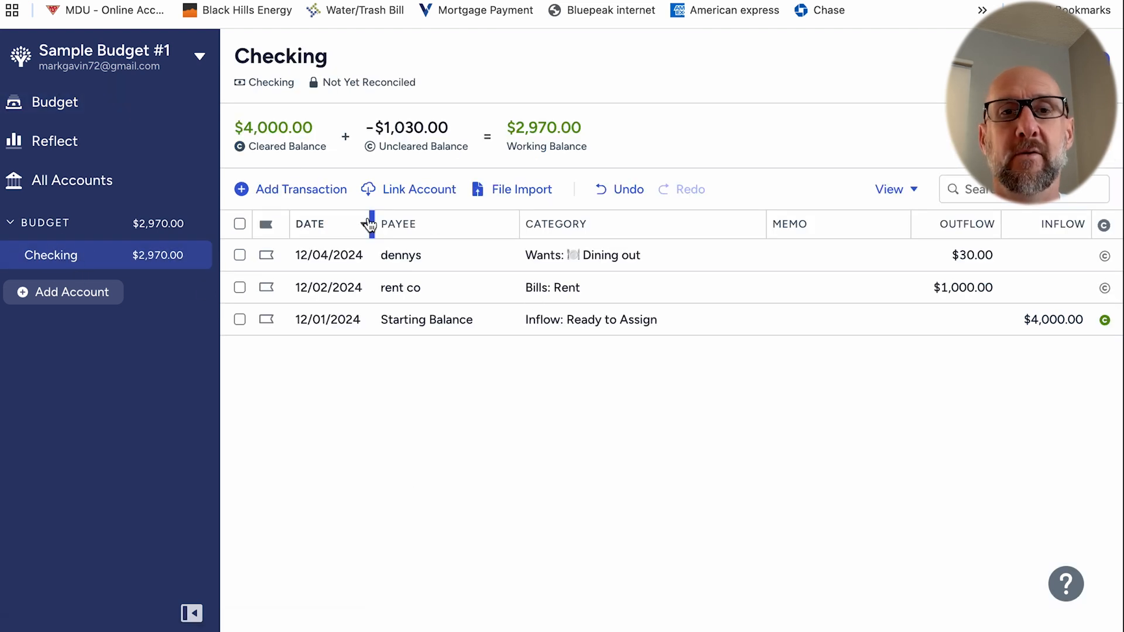
{"action": "left_click", "coordinate": [314, 190]}
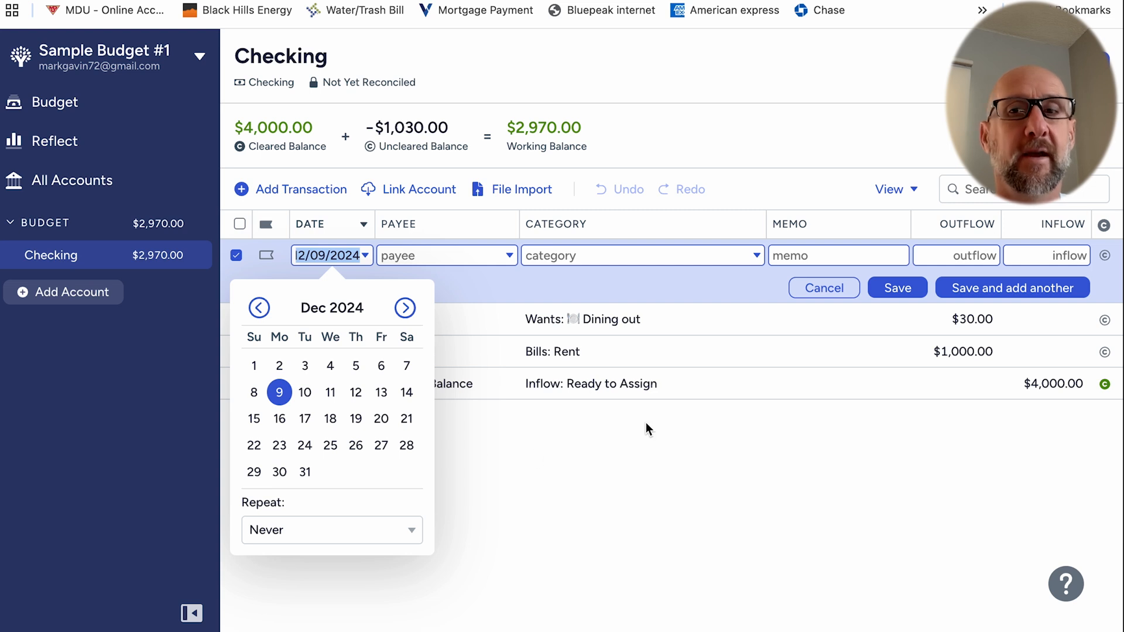
{"action": "left_click", "coordinate": [355, 365]}
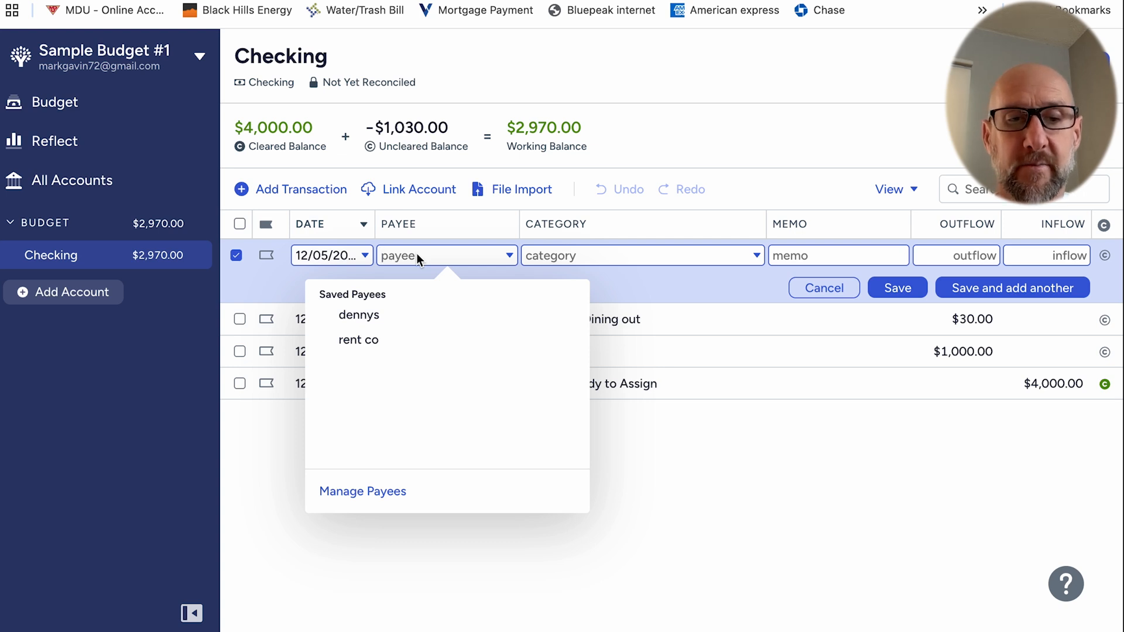
{"action": "type", "text": "elect"}
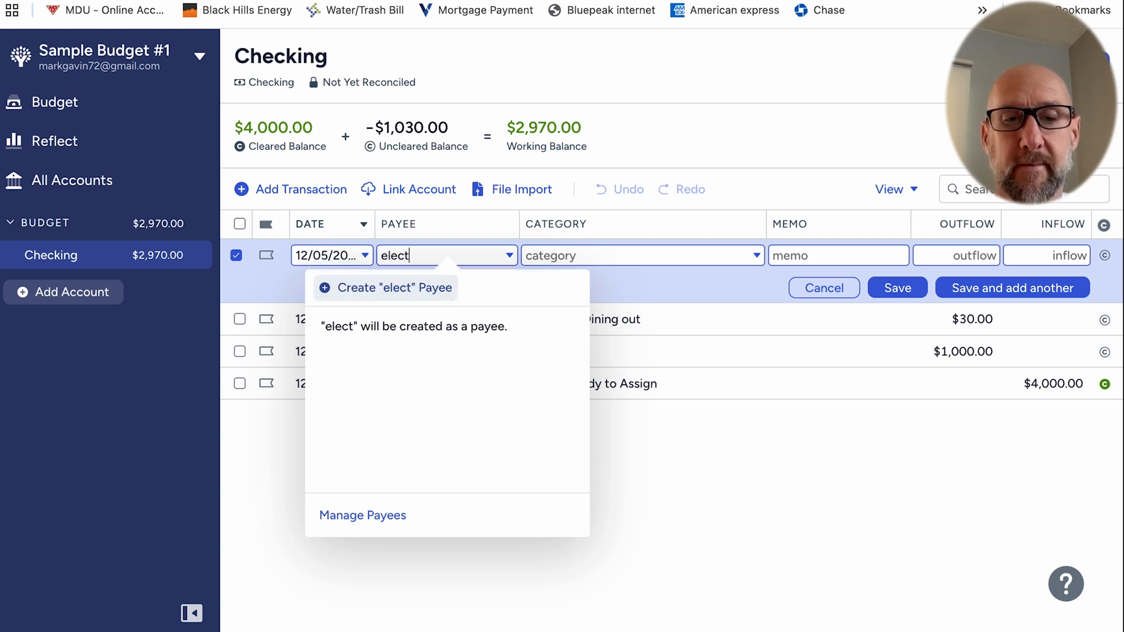
{"action": "type", "text": "ric"}
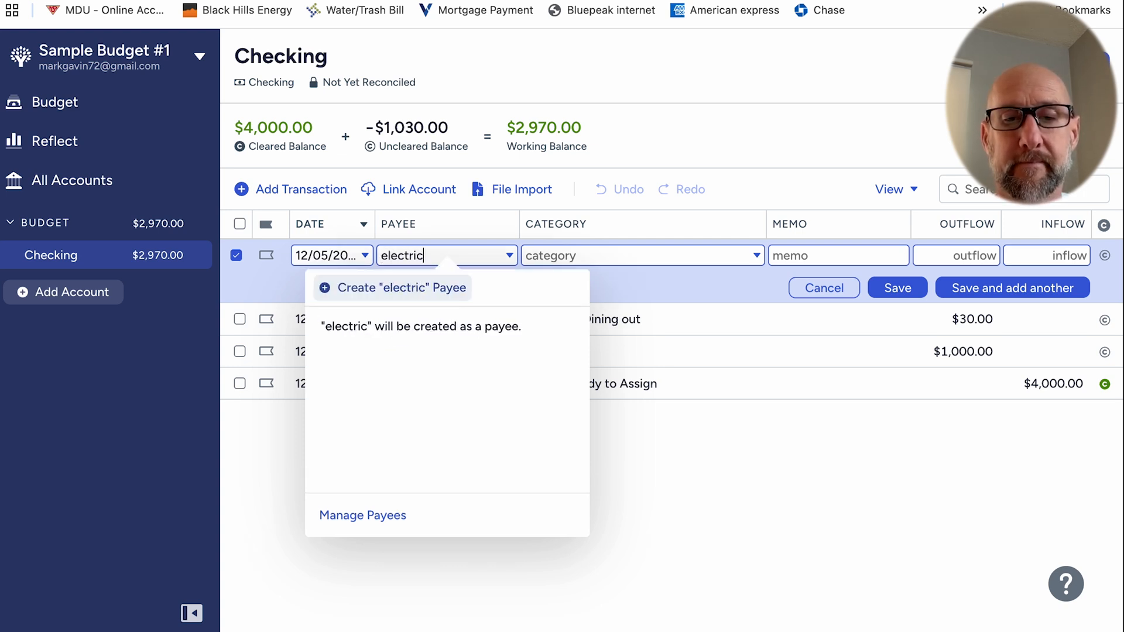
{"action": "type", "text": " co"}
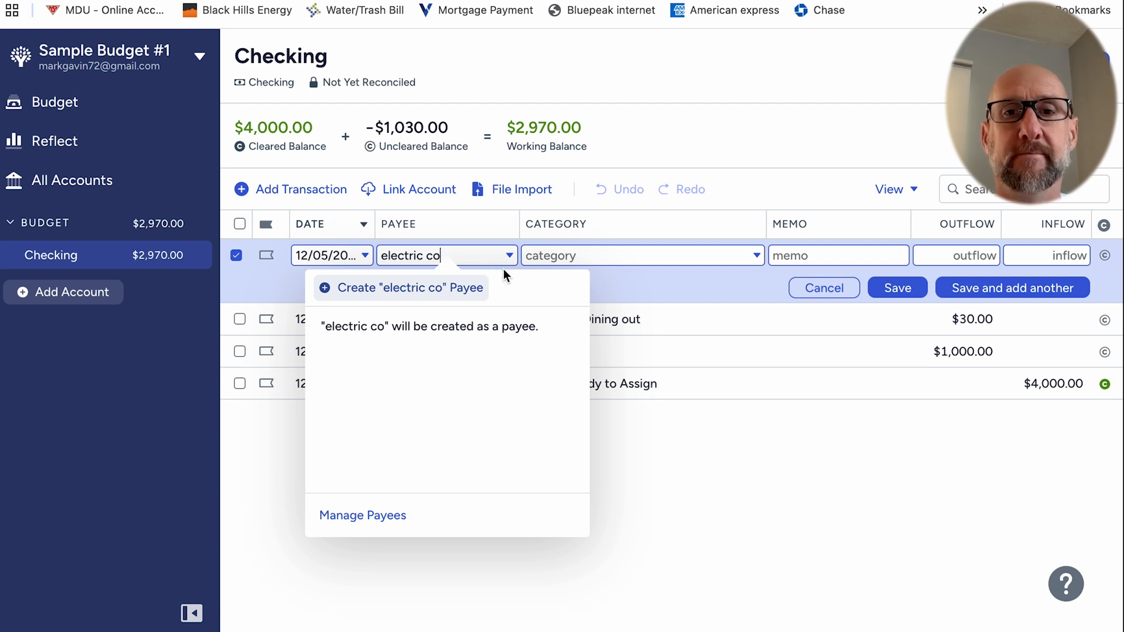
{"action": "left_click", "coordinate": [552, 252]}
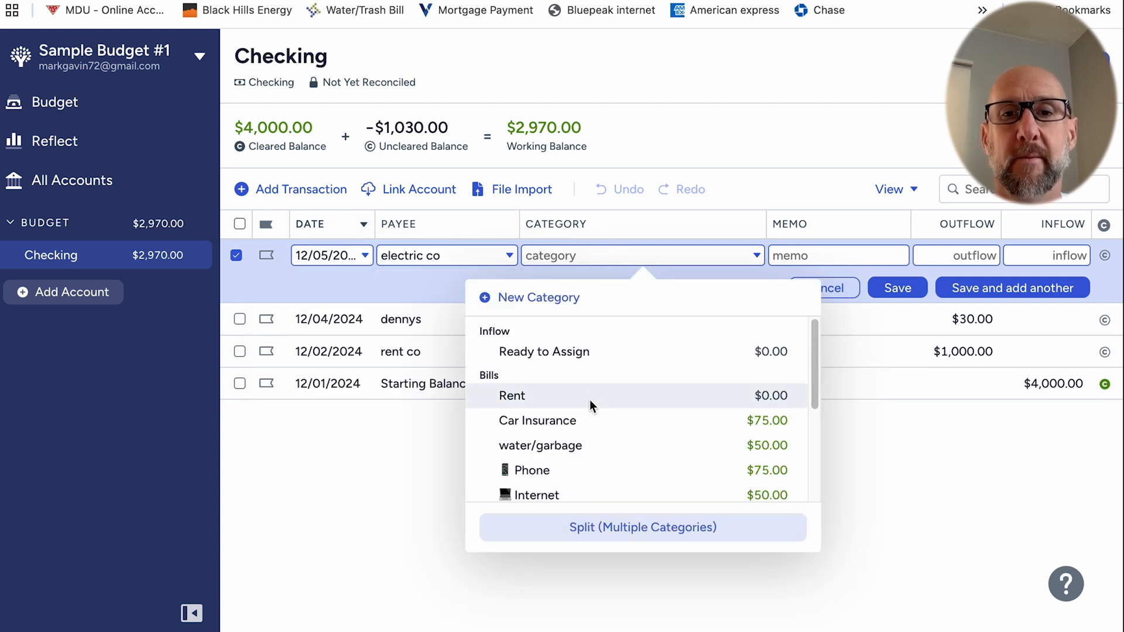
{"action": "scroll", "coordinate": [589, 402], "scroll_direction": "down", "scroll_amount": 3}
{"action": "left_click", "coordinate": [574, 382]}
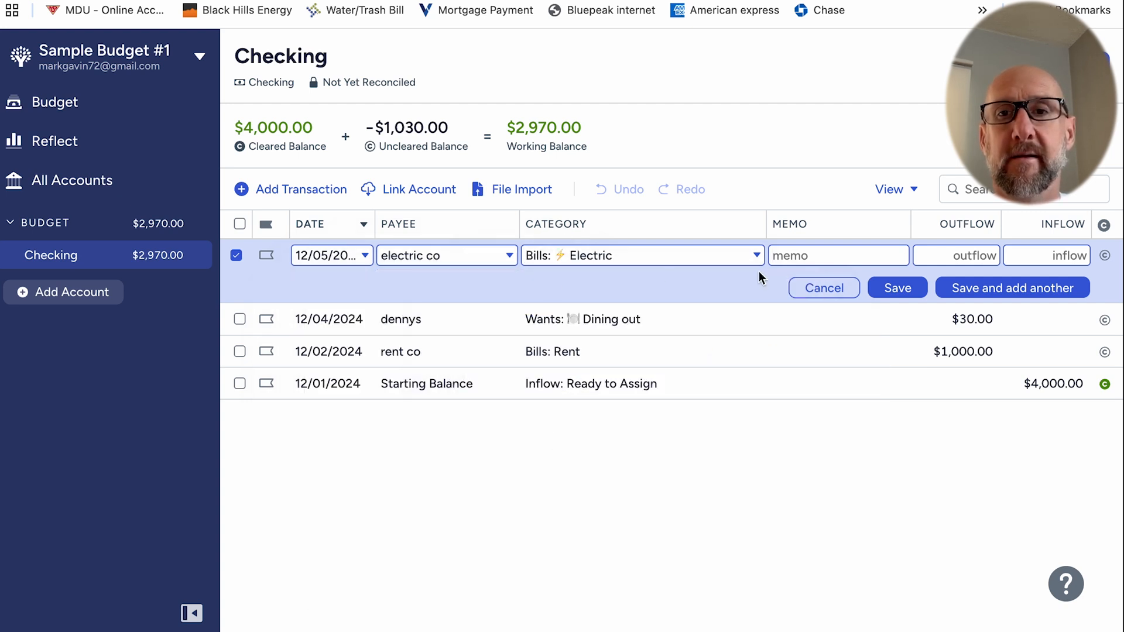
{"action": "left_click", "coordinate": [953, 256]}
{"action": "type", "text": "60"}
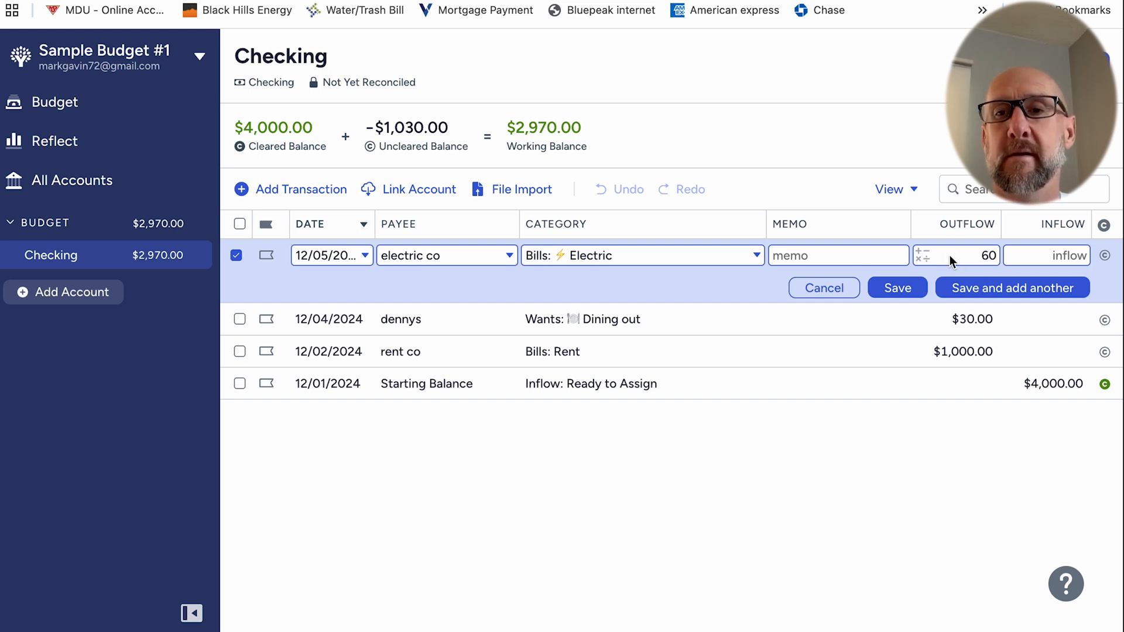
{"action": "left_click", "coordinate": [989, 289]}
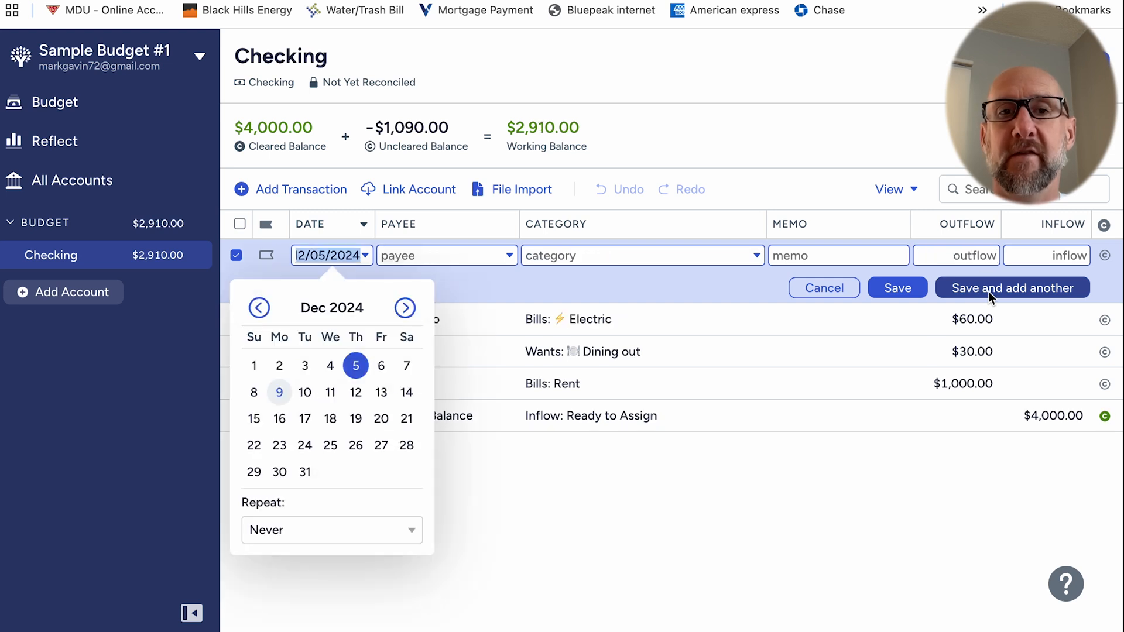
Step: Record a Checking transaction dated December 6, 2024 to payee "mcdonalds" in the Dining out category with a 15 outflow, and return to the budget overview
{"action": "left_click", "coordinate": [383, 370]}
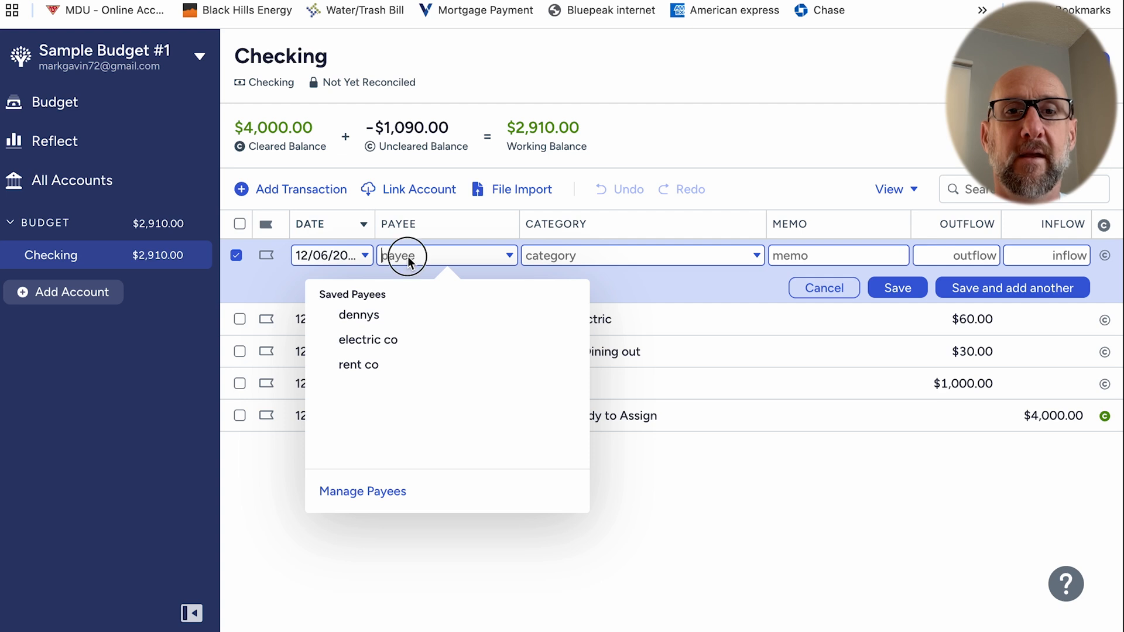
{"action": "type", "text": "m"}
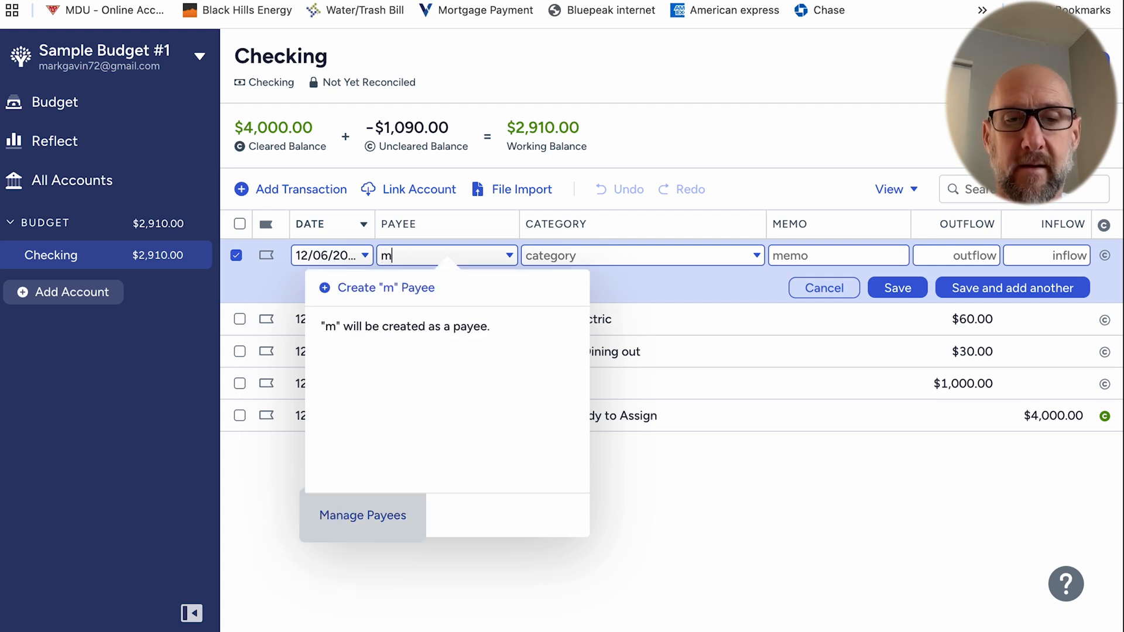
{"action": "type", "text": "cdon"}
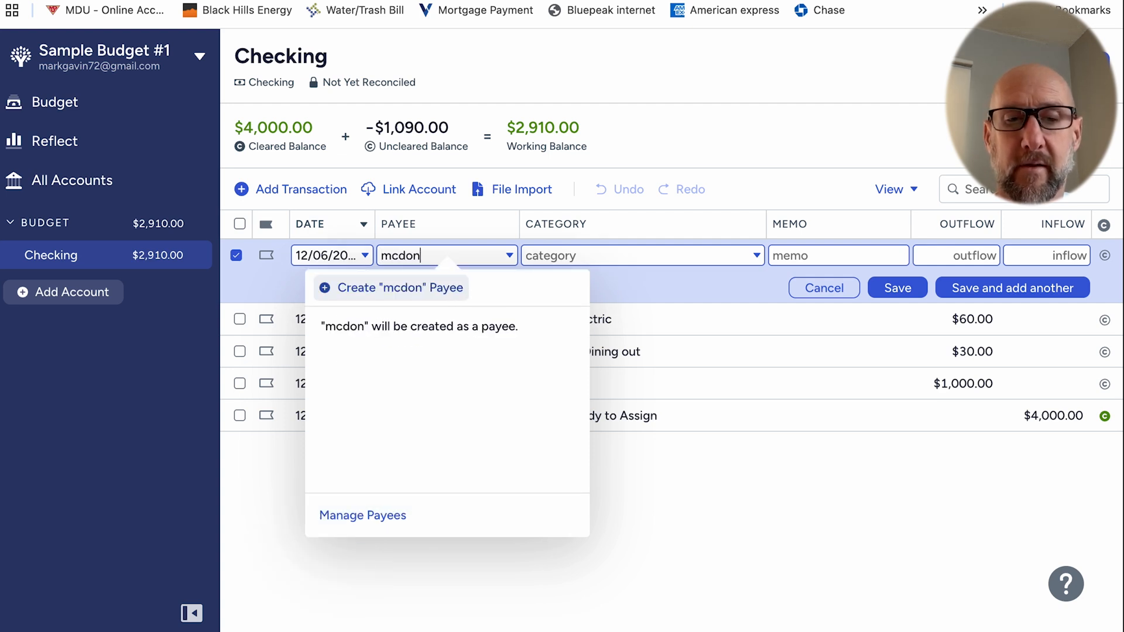
{"action": "type", "text": "alds"}
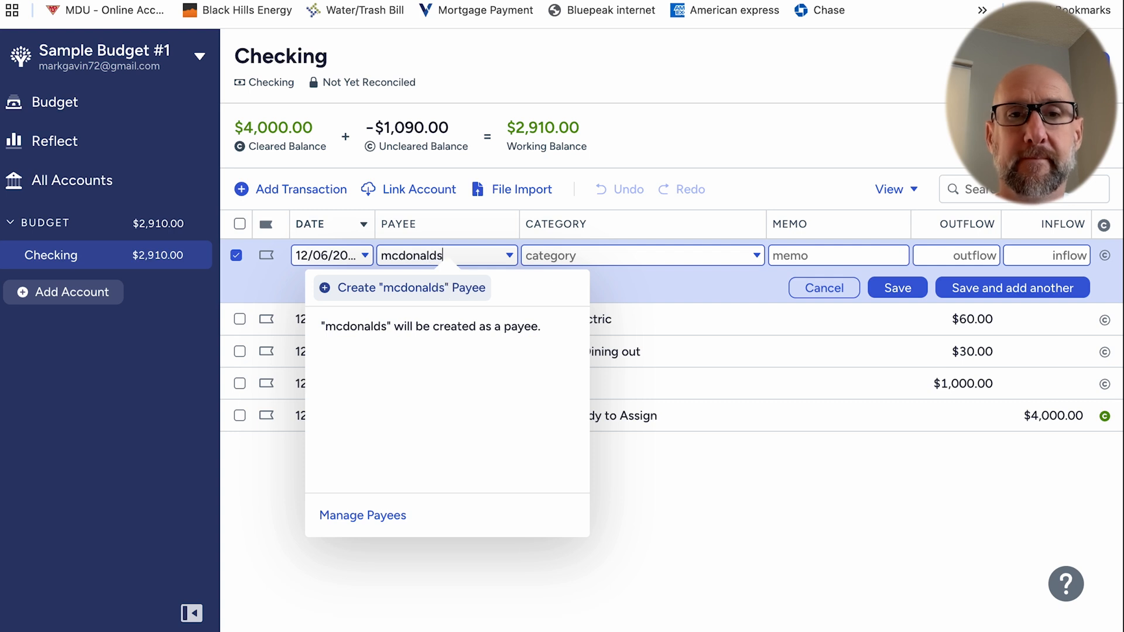
{"action": "left_click", "coordinate": [557, 256]}
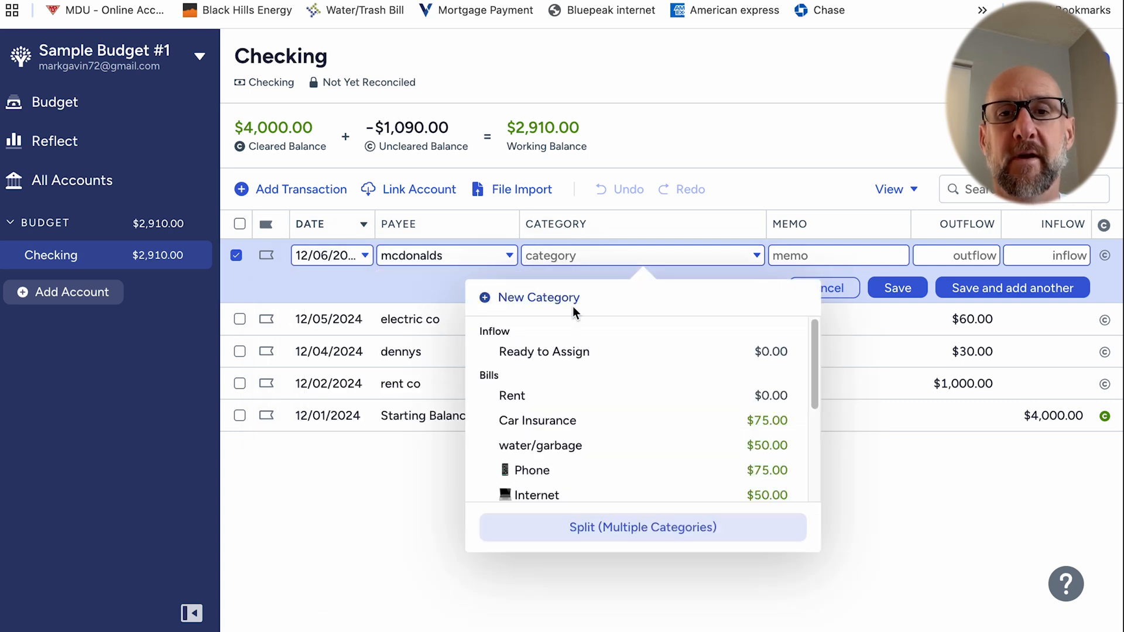
{"action": "scroll", "coordinate": [572, 363], "scroll_direction": "down", "scroll_amount": 2}
{"action": "left_click", "coordinate": [571, 391]}
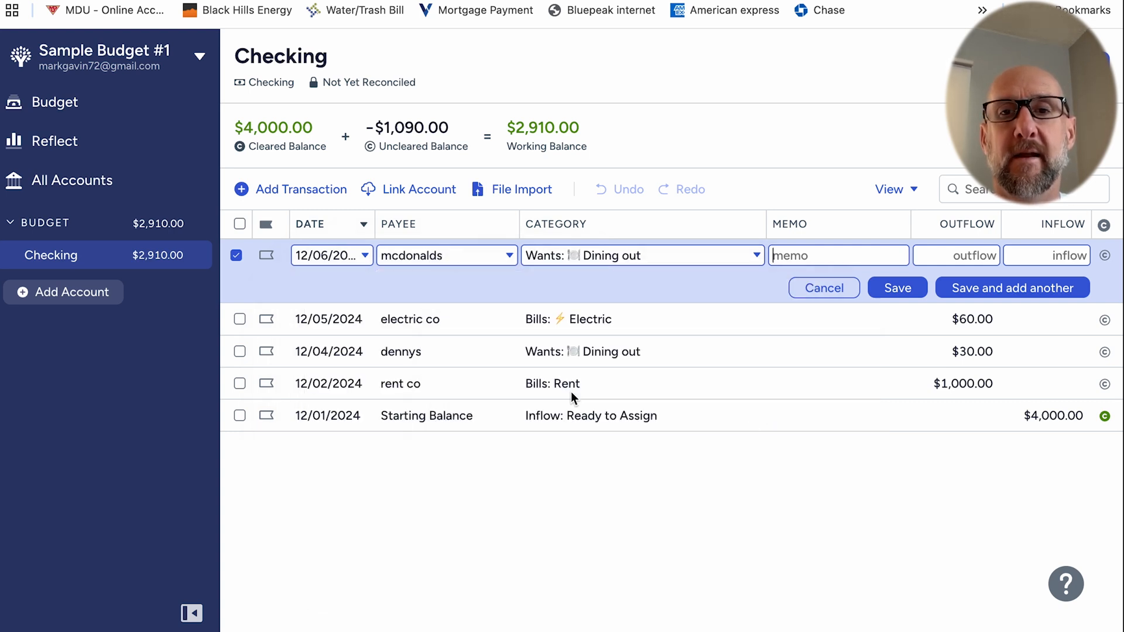
{"action": "left_click", "coordinate": [971, 256]}
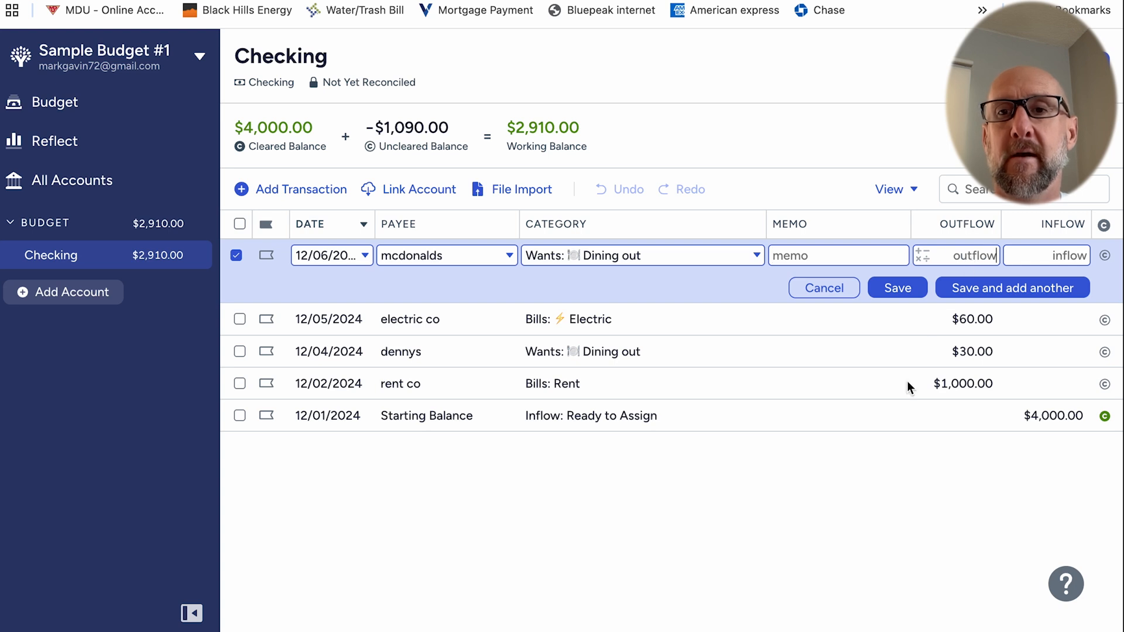
{"action": "type", "text": "15"}
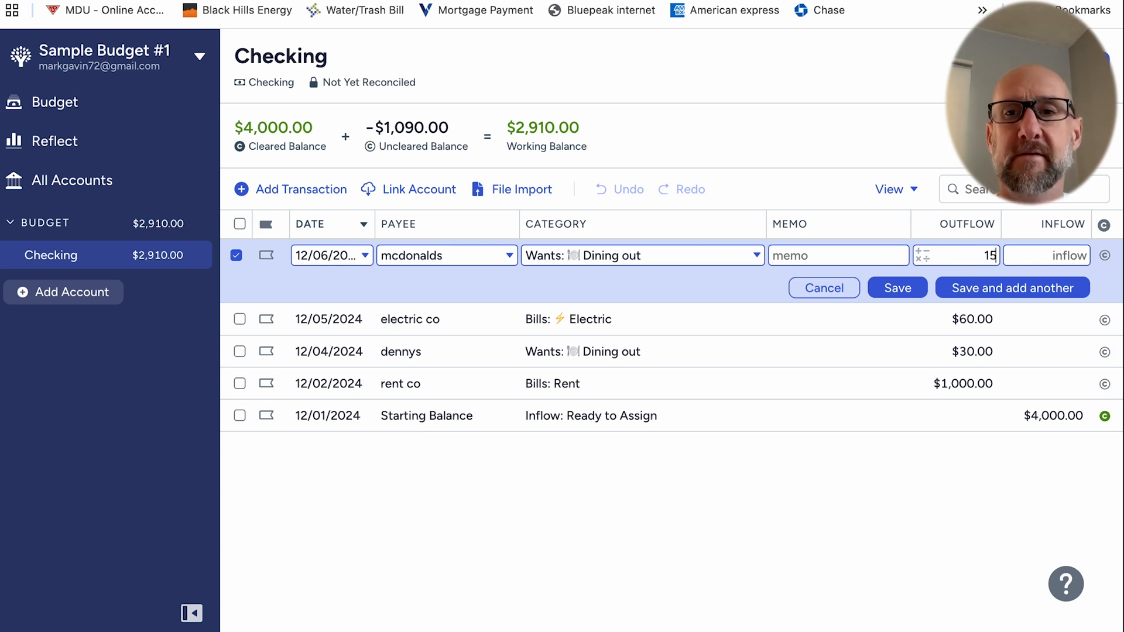
{"action": "left_click", "coordinate": [895, 288]}
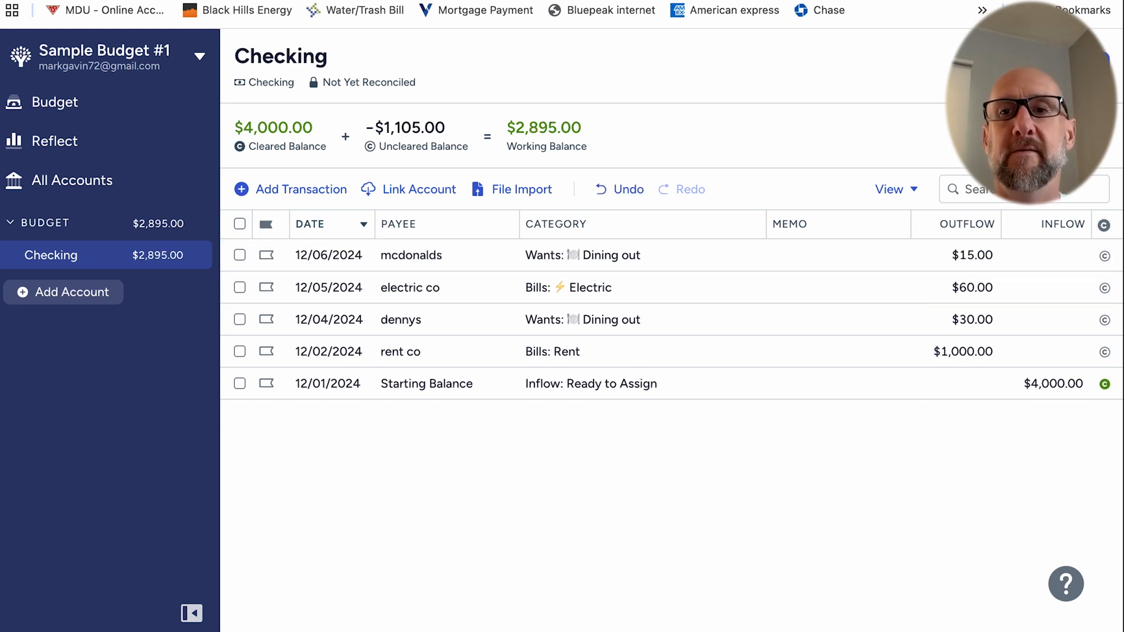
{"action": "left_click", "coordinate": [83, 118]}
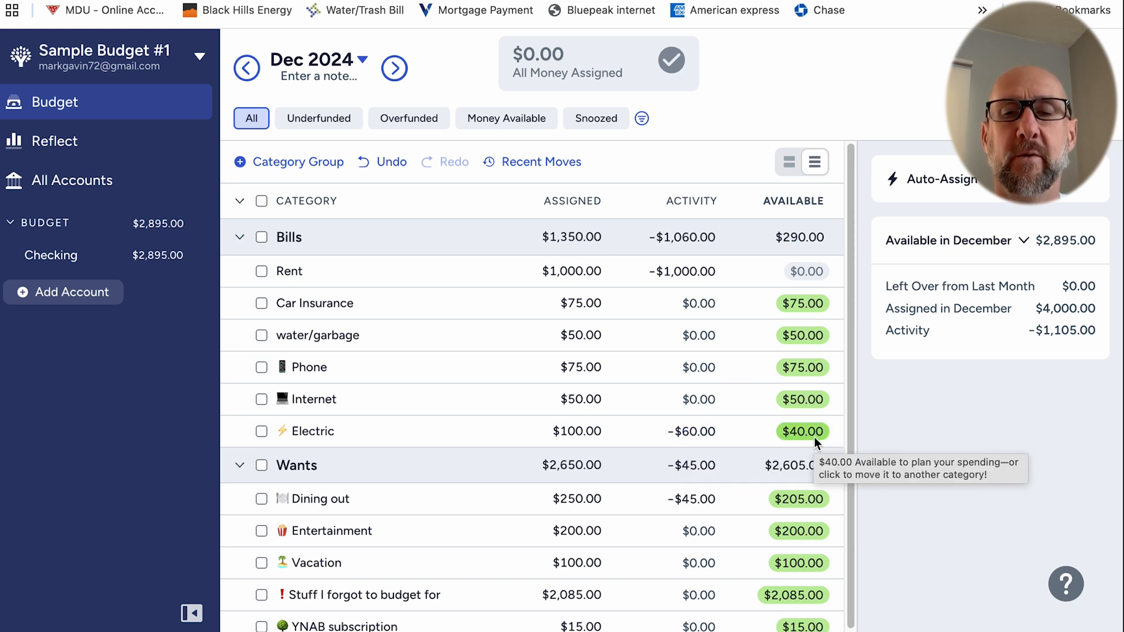
{"action": "scroll", "coordinate": [813, 444], "scroll_direction": "down", "scroll_amount": 1}
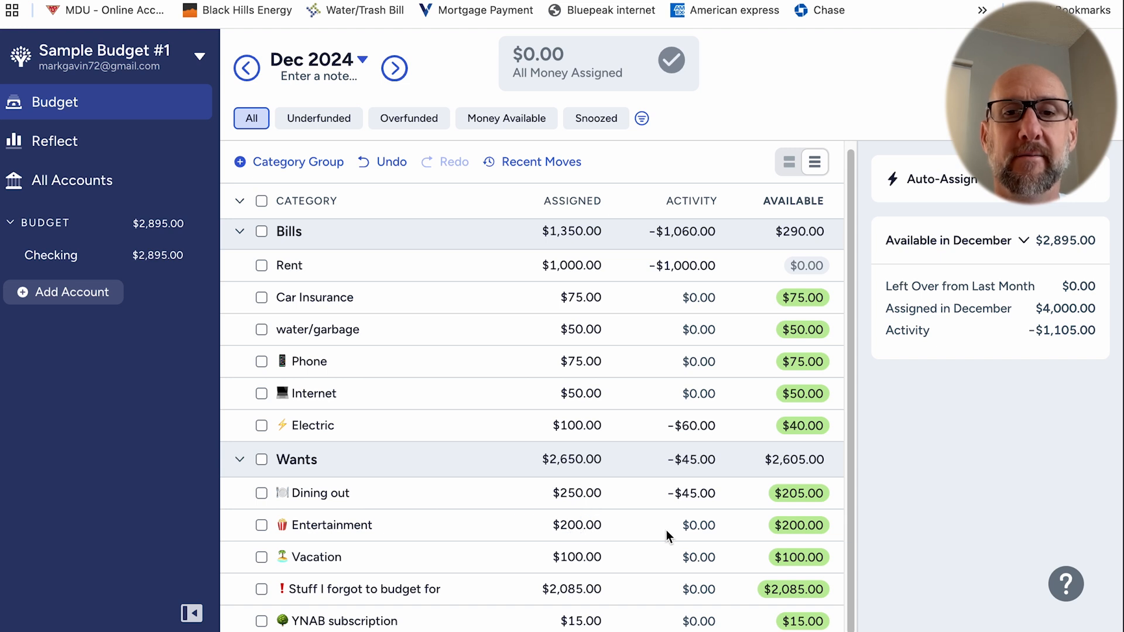
Step: Record a Checking transaction dated December 7, 2024 to payee "stacation" in the Entertainment category with an outflow of 250
{"action": "left_click", "coordinate": [76, 259]}
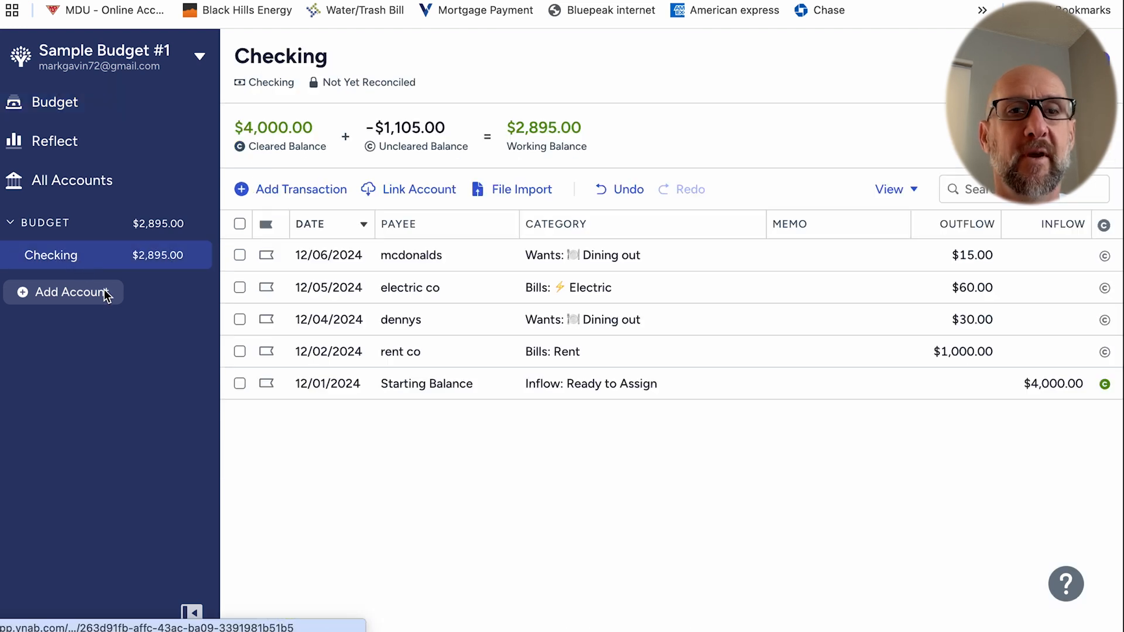
{"action": "left_click", "coordinate": [300, 194]}
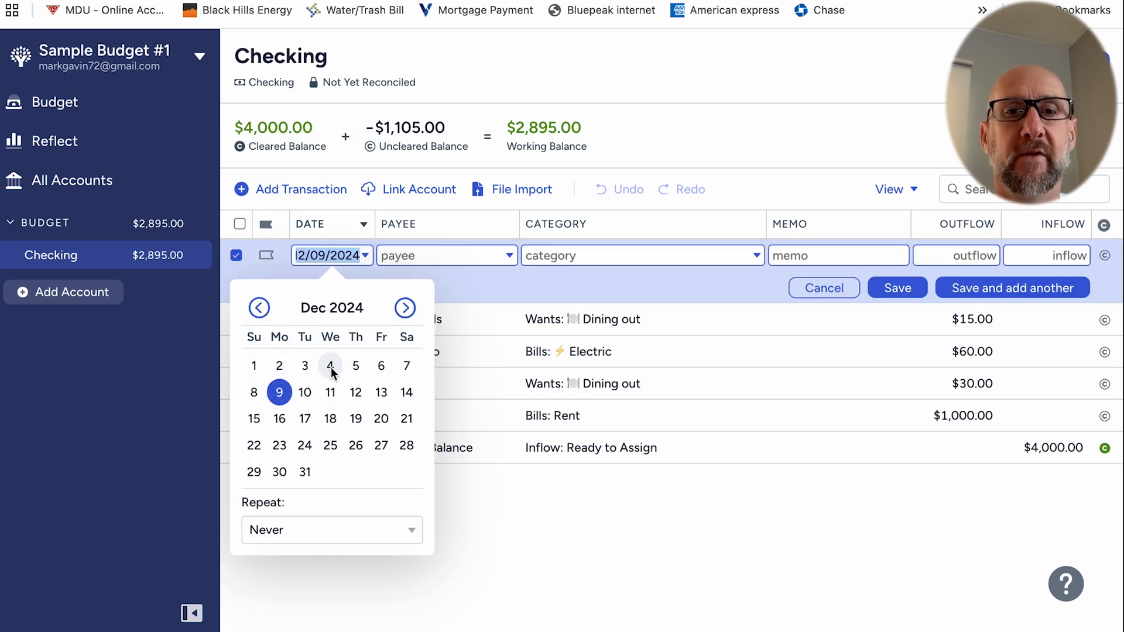
{"action": "left_click", "coordinate": [408, 368]}
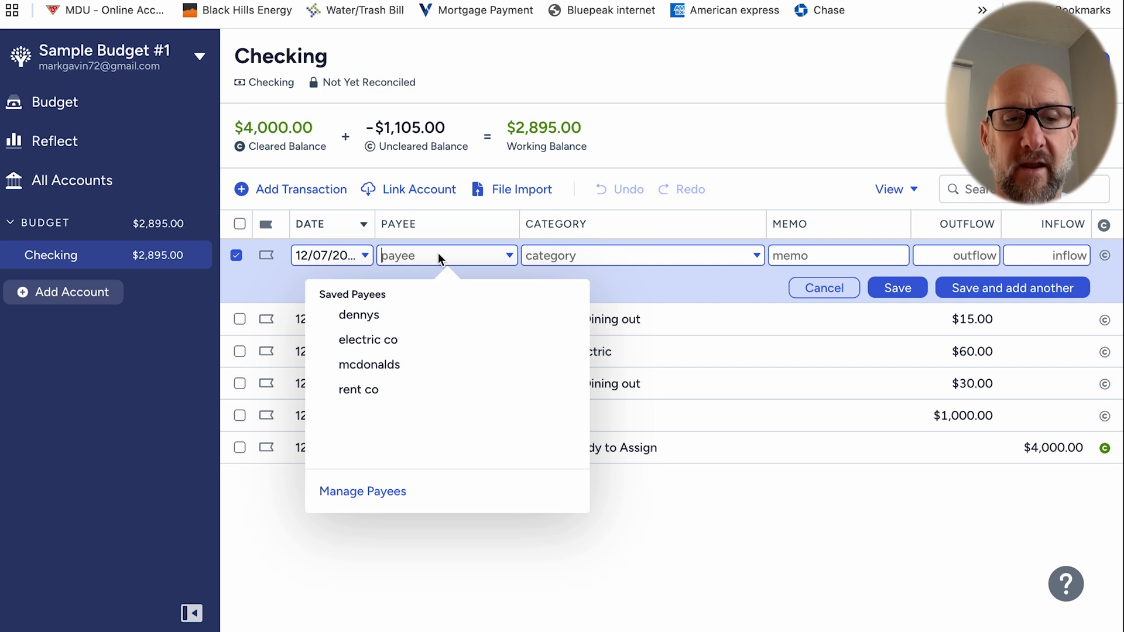
{"action": "type", "text": "sta"}
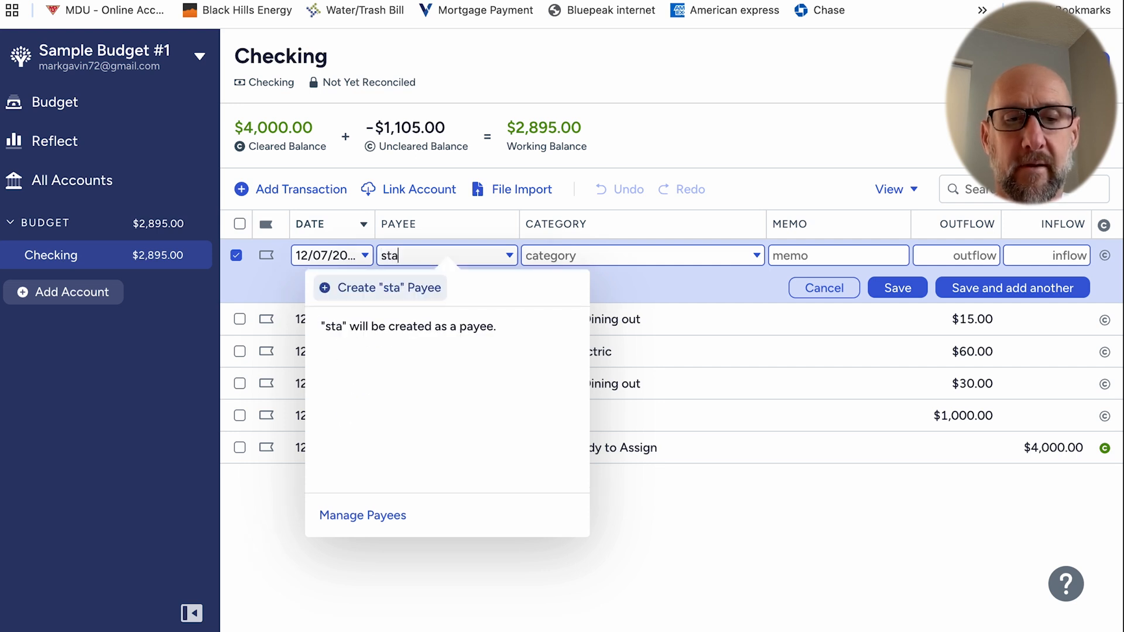
{"action": "type", "text": "cati"}
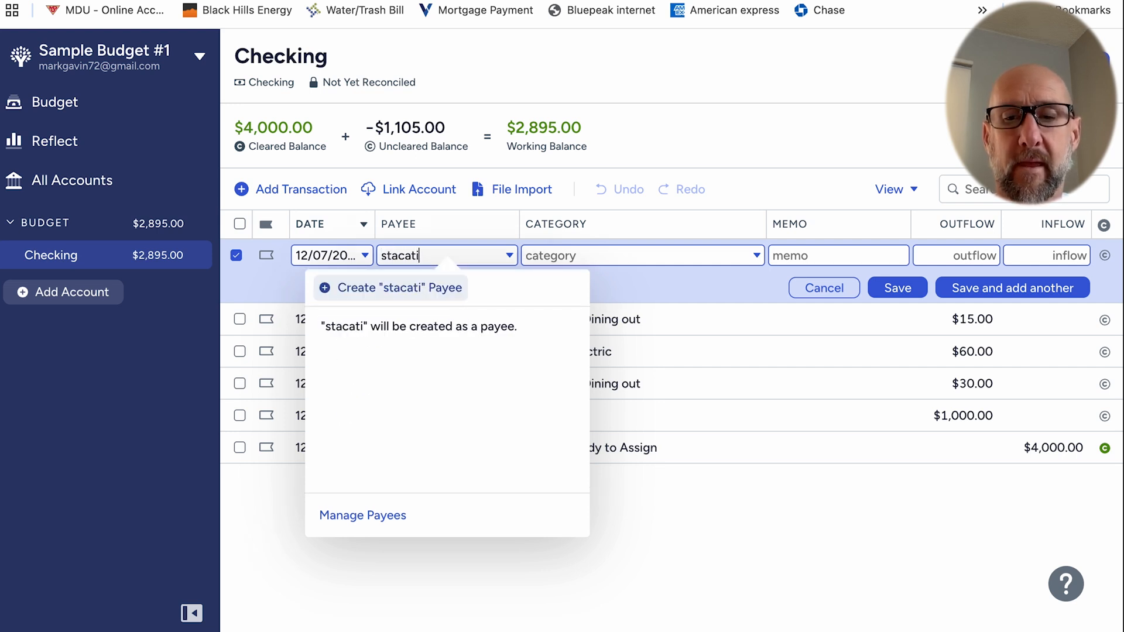
{"action": "type", "text": "on"}
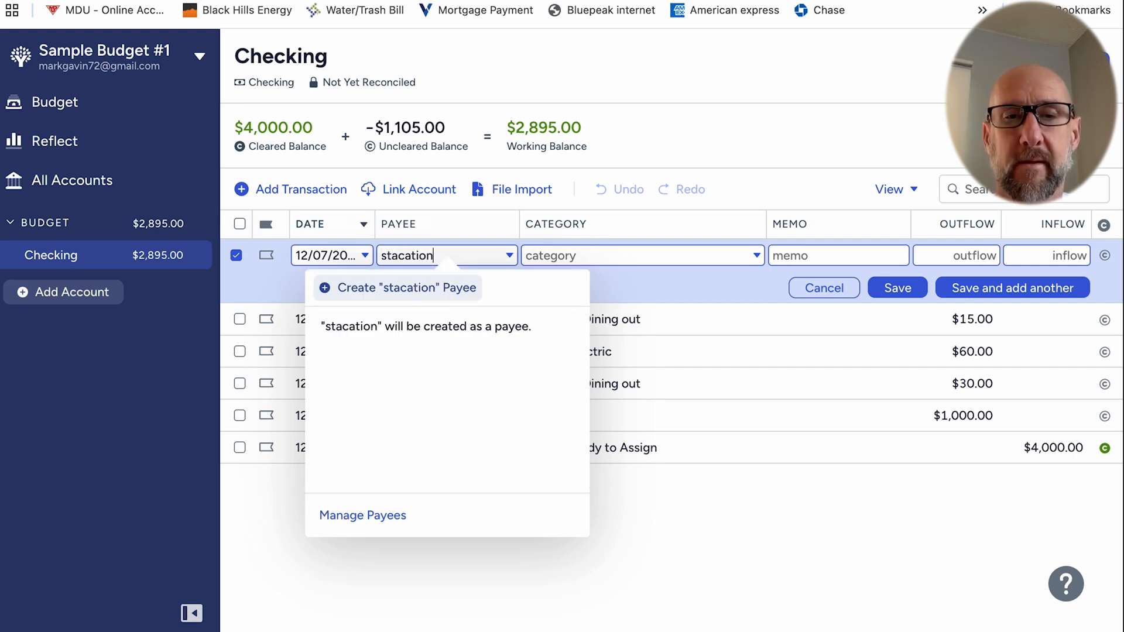
{"action": "left_click", "coordinate": [644, 255]}
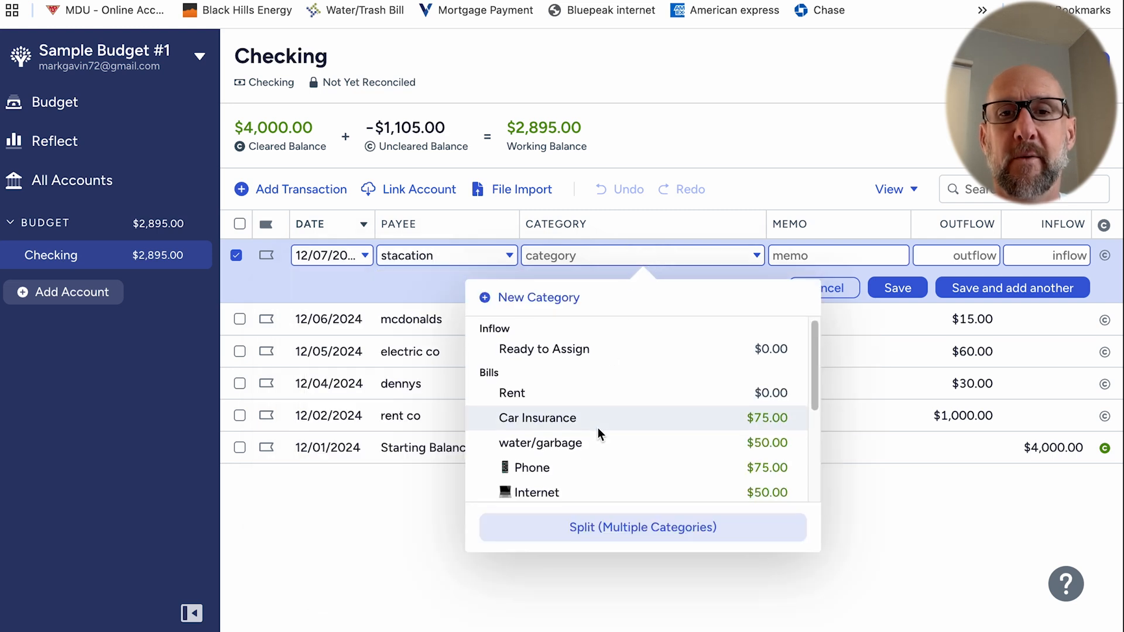
{"action": "scroll", "coordinate": [598, 427], "scroll_direction": "down", "scroll_amount": 3}
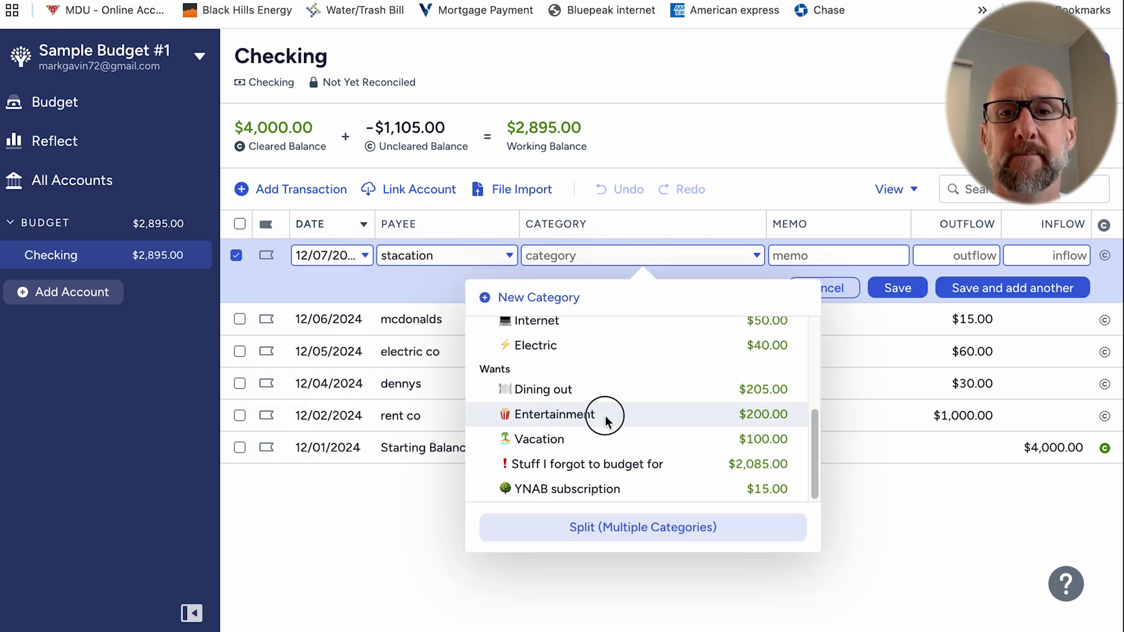
{"action": "left_click", "coordinate": [606, 416]}
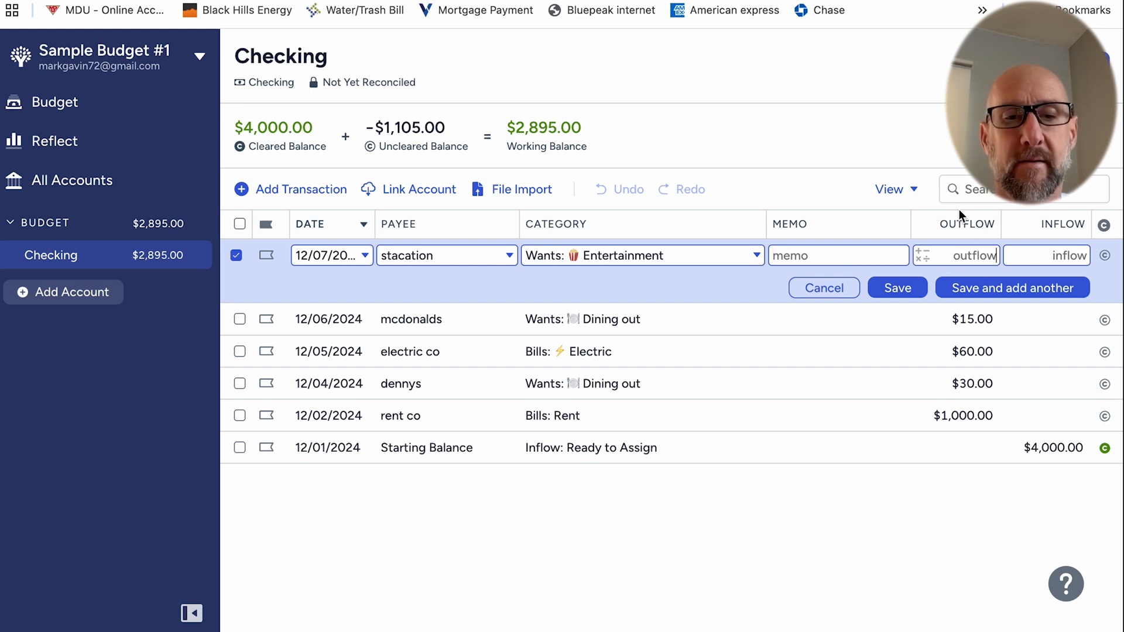
{"action": "key", "text": "Tab"}
{"action": "type", "text": "25"}
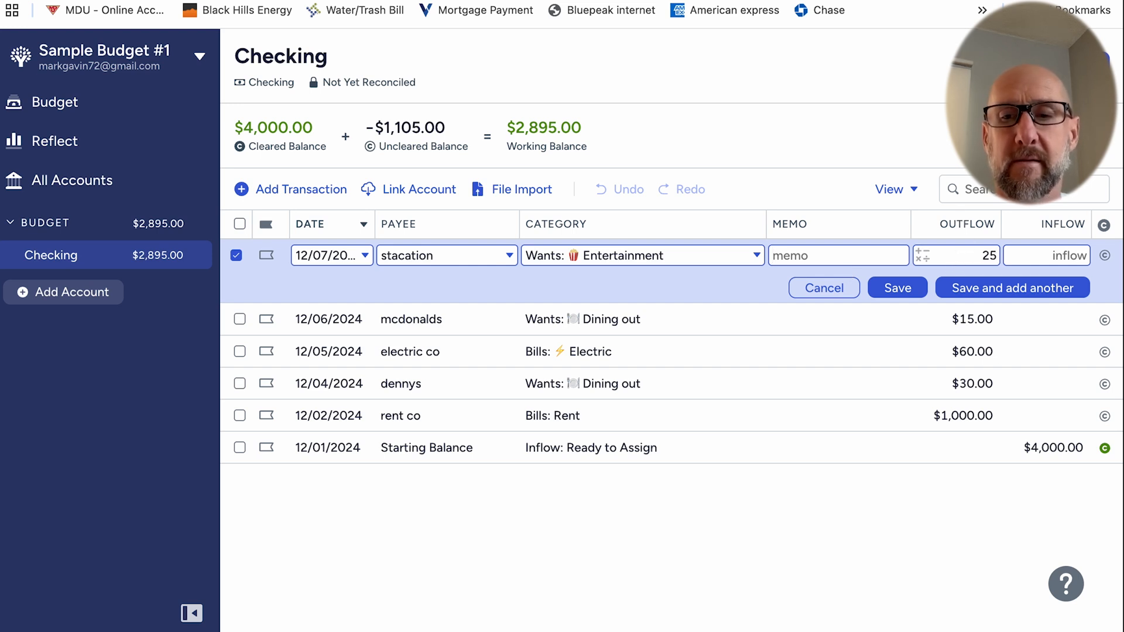
{"action": "type", "text": "0"}
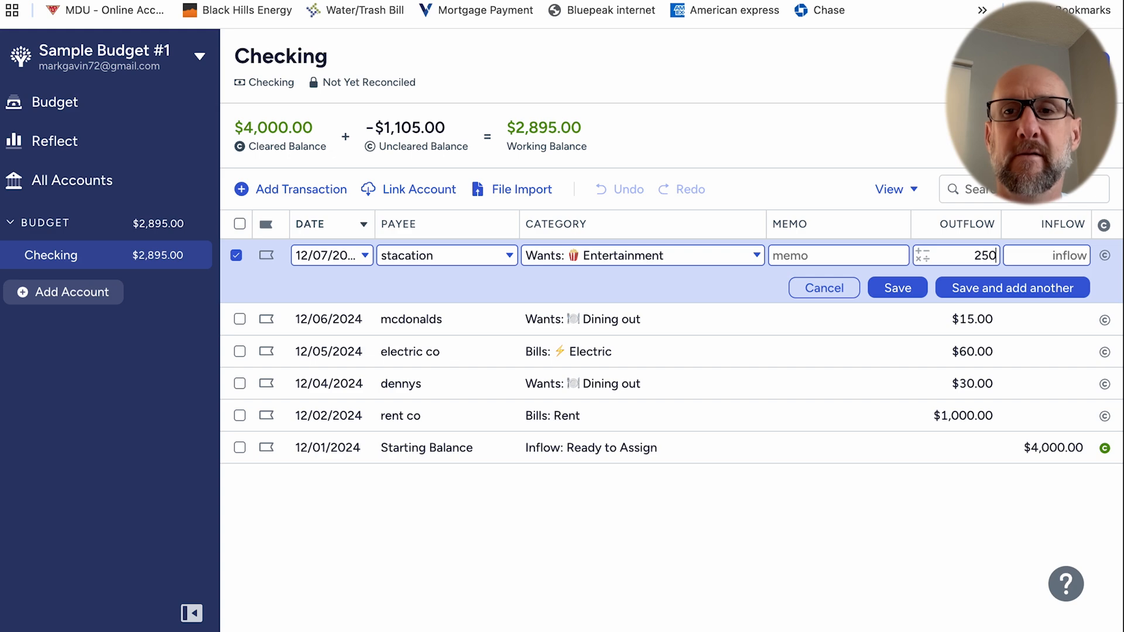
{"action": "left_click", "coordinate": [898, 287]}
Step: Cover the Entertainment overspending in the December 2024 budget by setting the assigned amounts to 200 for Dining out and 250 for Entertainment
{"action": "left_click", "coordinate": [95, 113]}
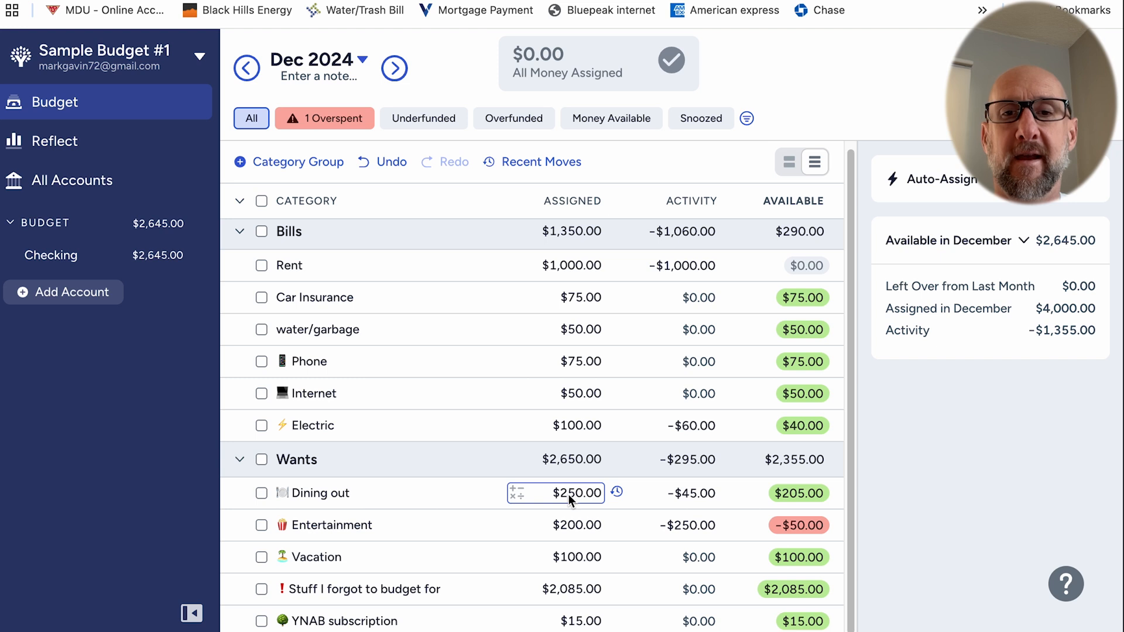
{"action": "left_click", "coordinate": [582, 494]}
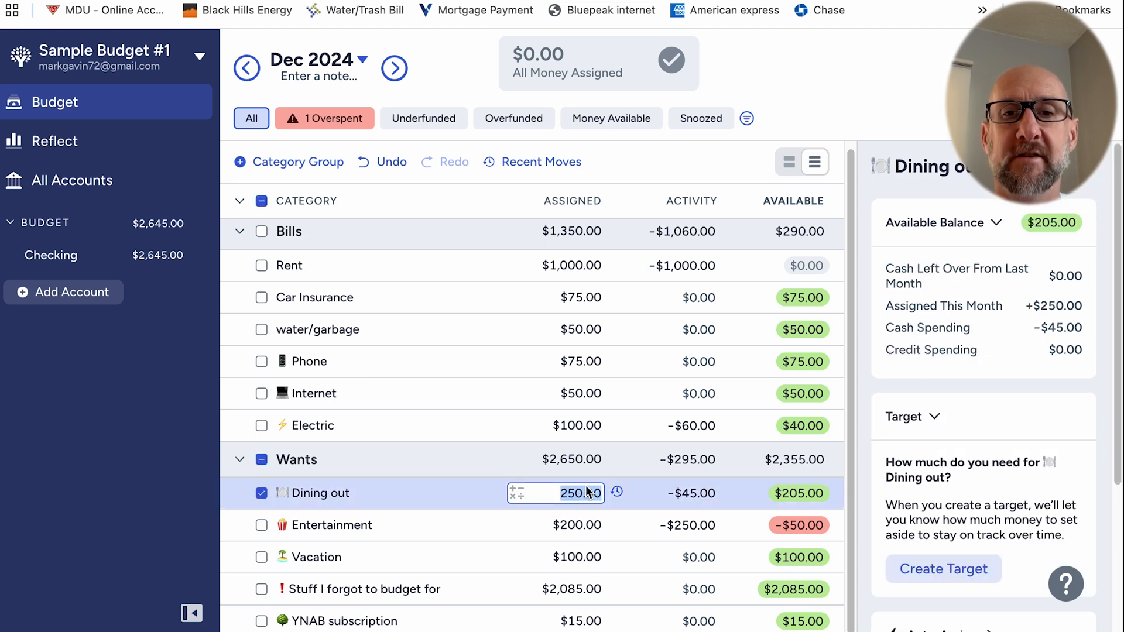
{"action": "type", "text": "20"}
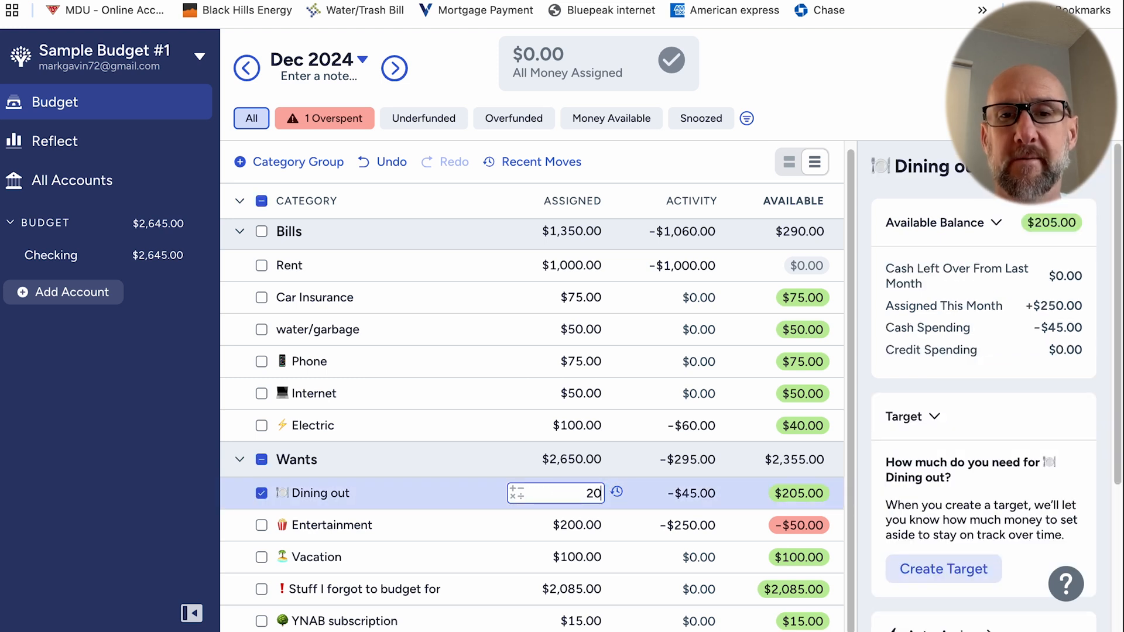
{"action": "type", "text": "0"}
{"action": "left_click", "coordinate": [579, 426]}
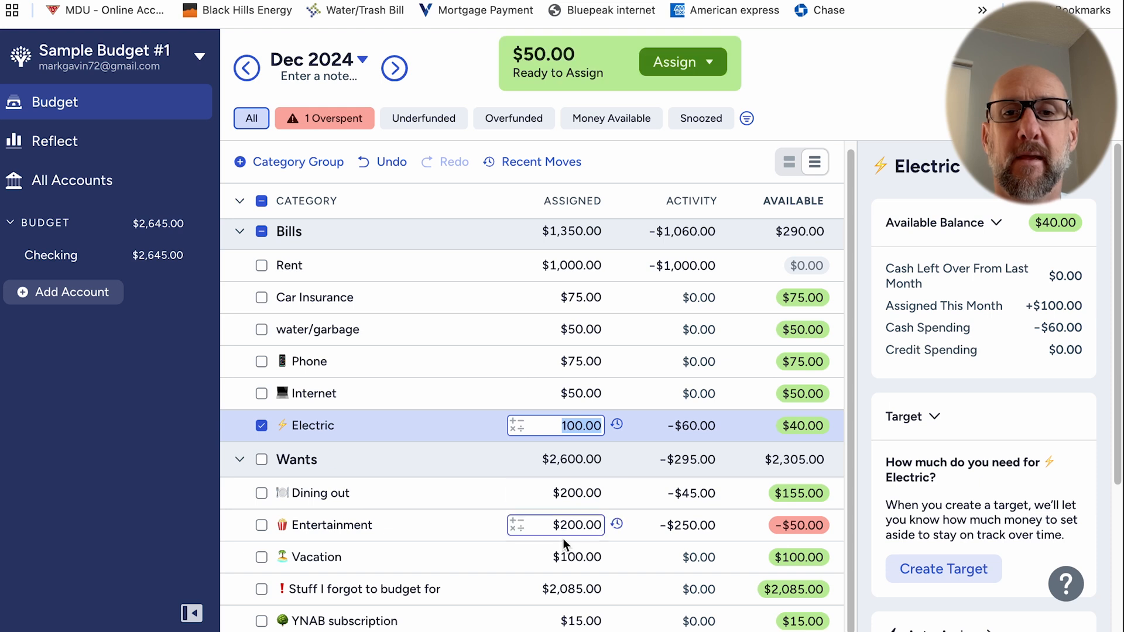
{"action": "left_click", "coordinate": [573, 524]}
{"action": "type", "text": "250"}
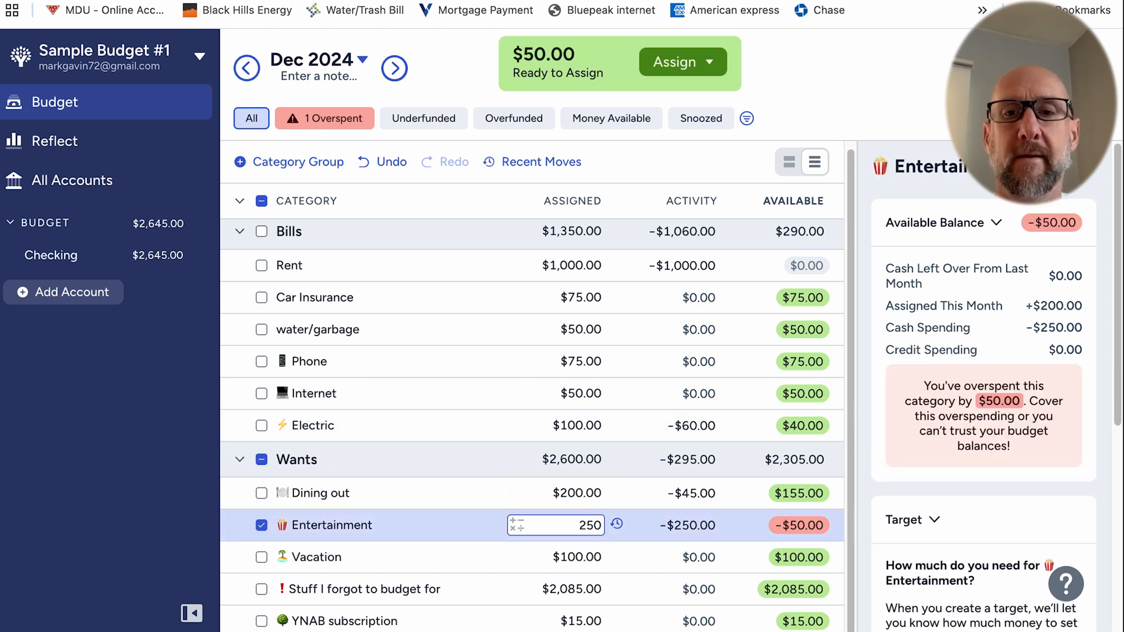
{"action": "left_click", "coordinate": [505, 403]}
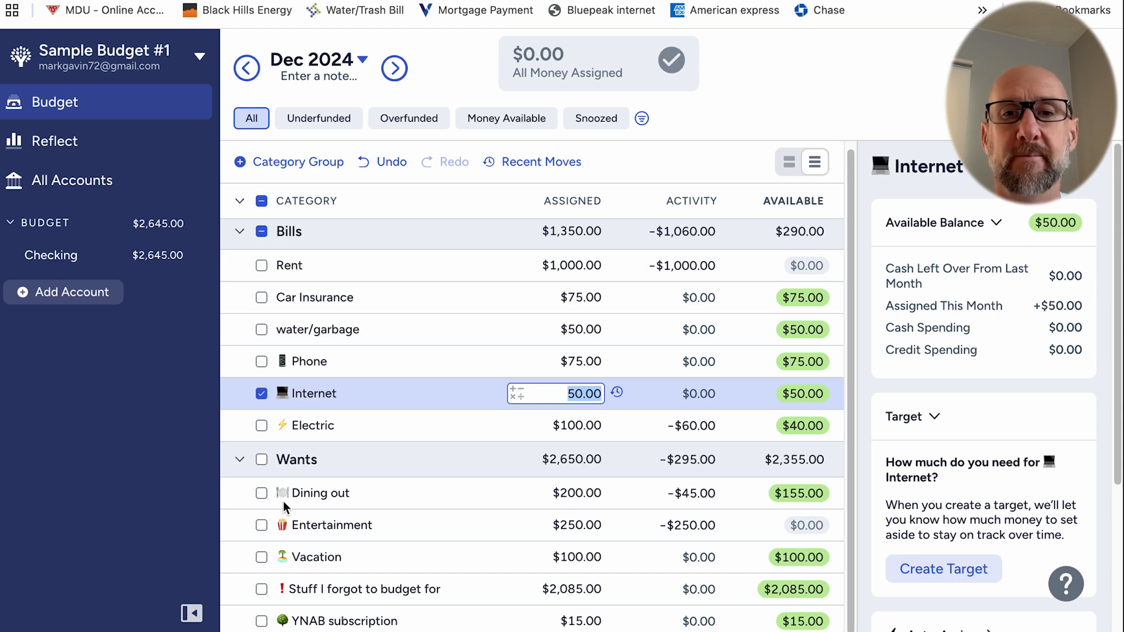
{"action": "left_click", "coordinate": [474, 492]}
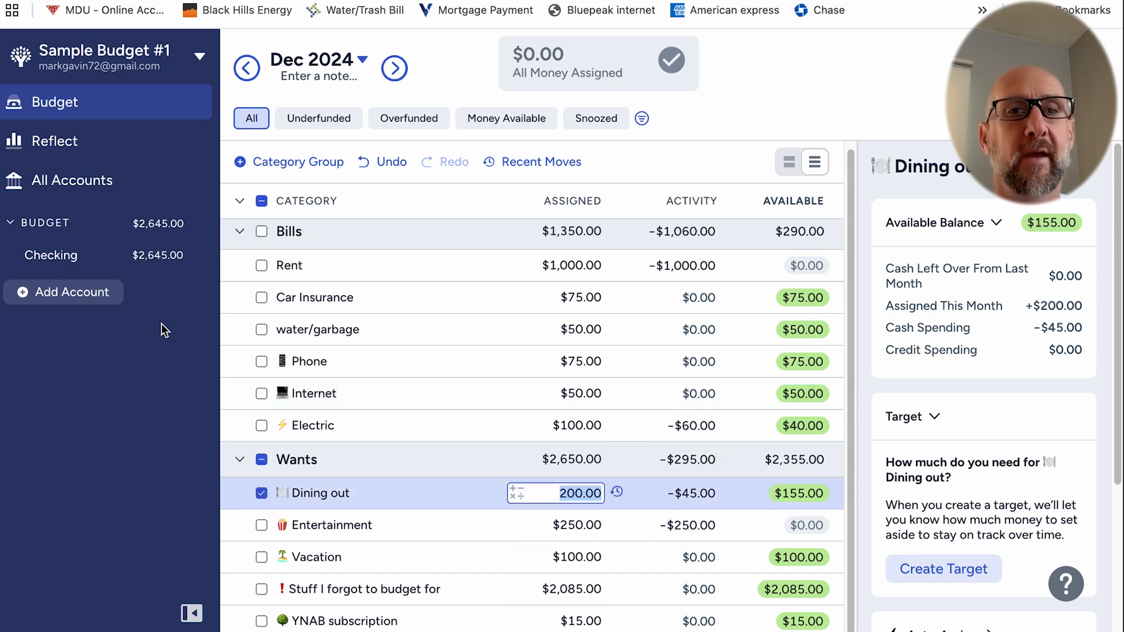
Step: Record a 2000 Checking inflow dated December 9, 2024 from payee "pay check" in the Ready to Assign category, and return to the budget overview
{"action": "left_click", "coordinate": [54, 256]}
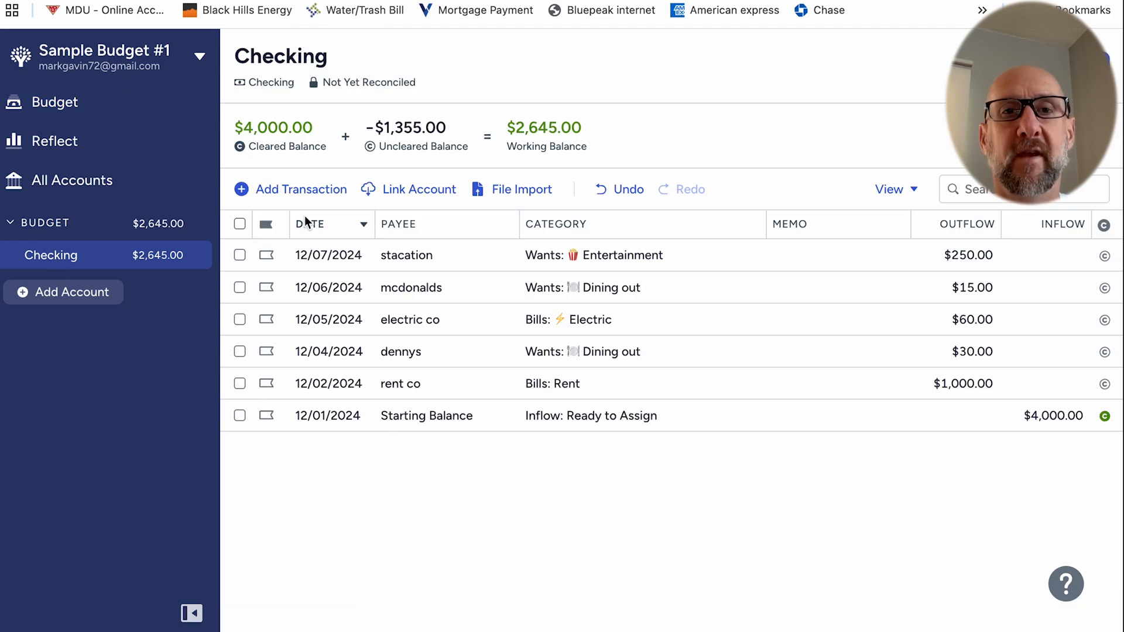
{"action": "left_click", "coordinate": [297, 193]}
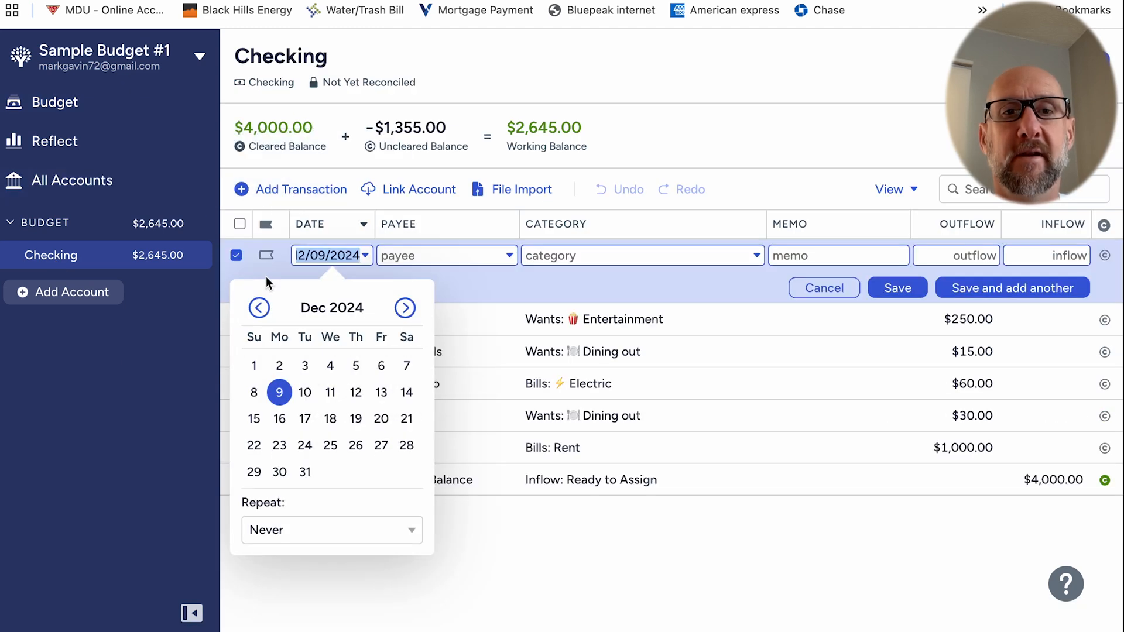
{"action": "left_click", "coordinate": [291, 398]}
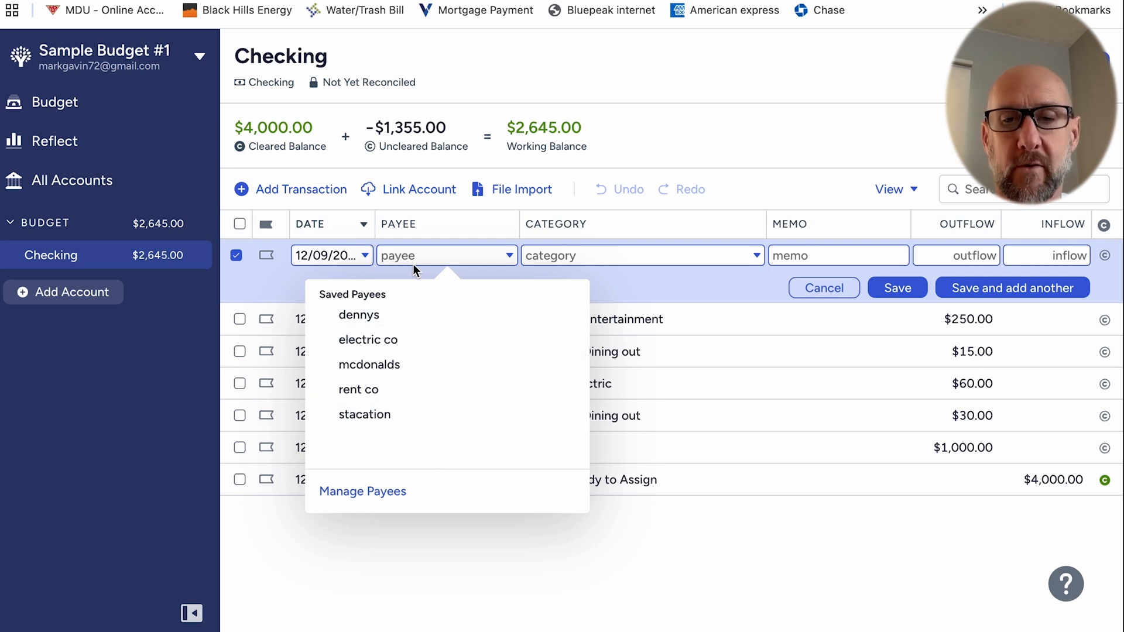
{"action": "type", "text": "pay chec"}
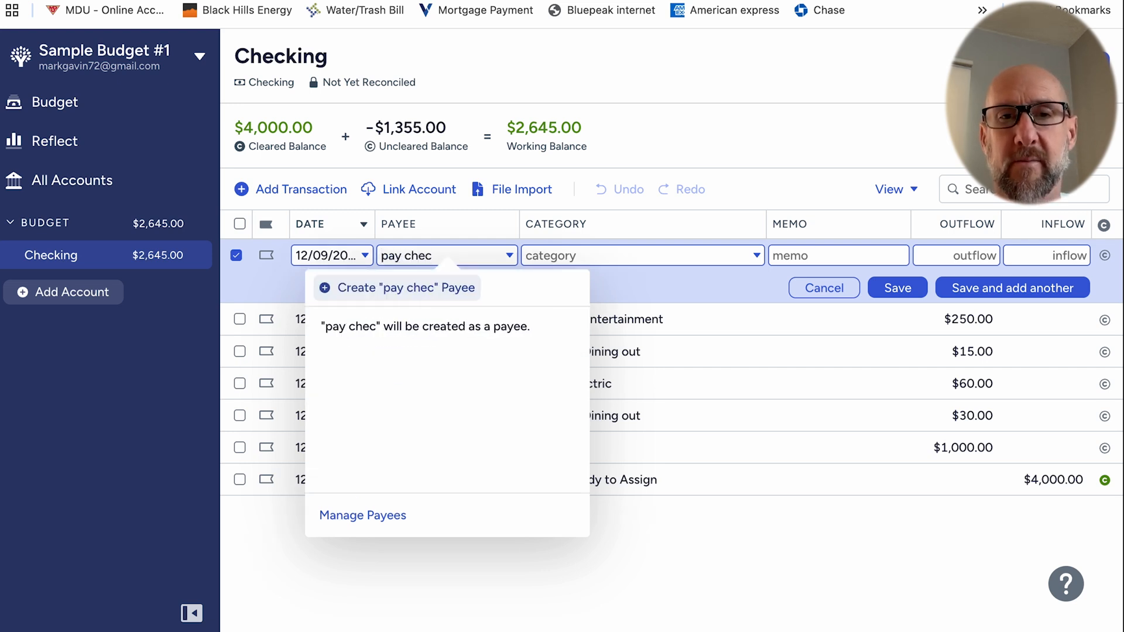
{"action": "type", "text": "k"}
{"action": "key", "text": "Tab"}
{"action": "key", "text": "Tab"}
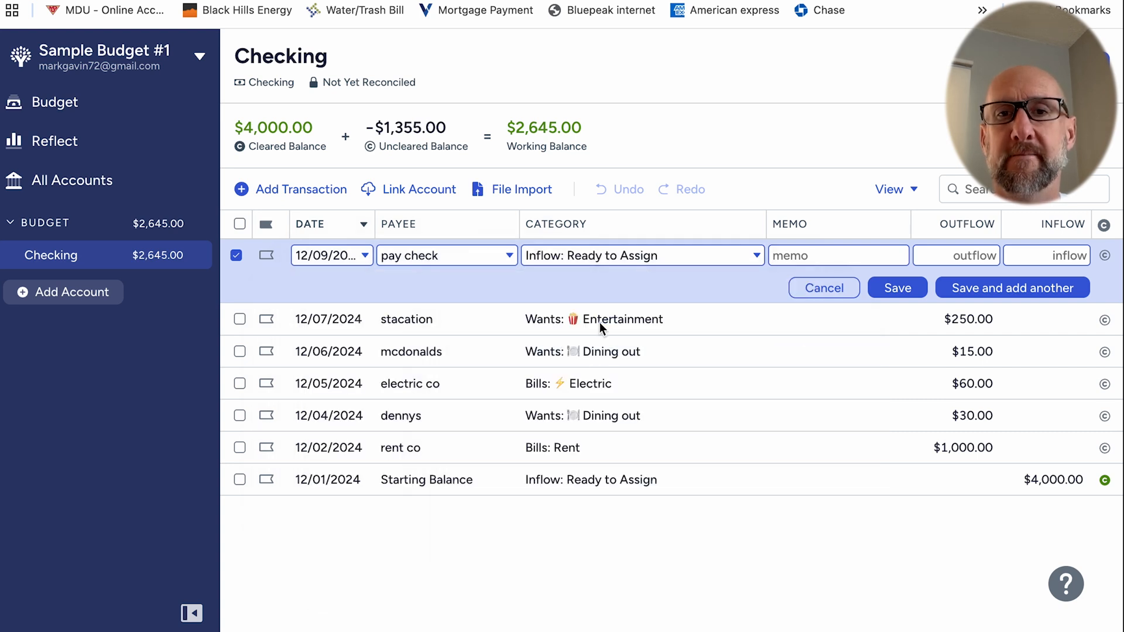
{"action": "left_click", "coordinate": [1053, 258]}
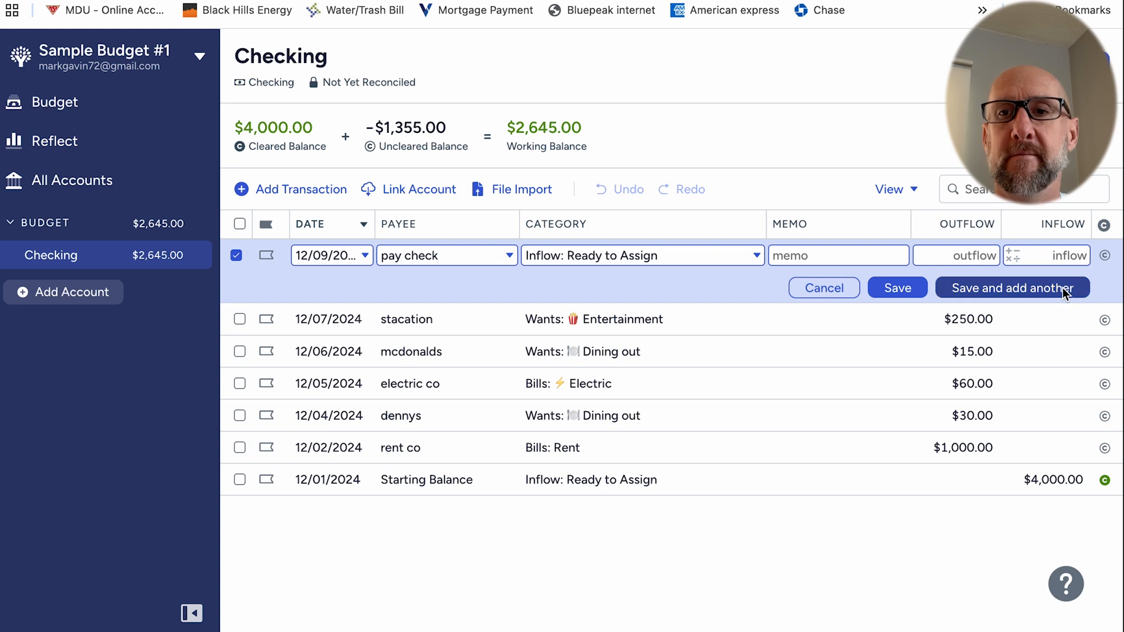
{"action": "type", "text": "2000"}
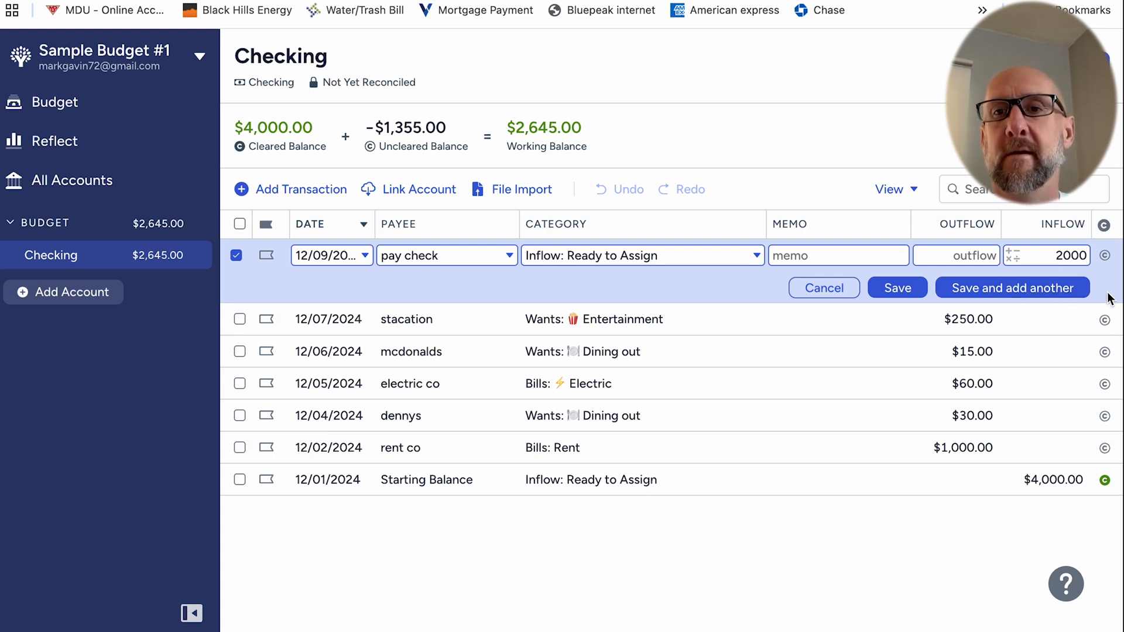
{"action": "left_click", "coordinate": [905, 290]}
{"action": "left_click", "coordinate": [82, 103]}
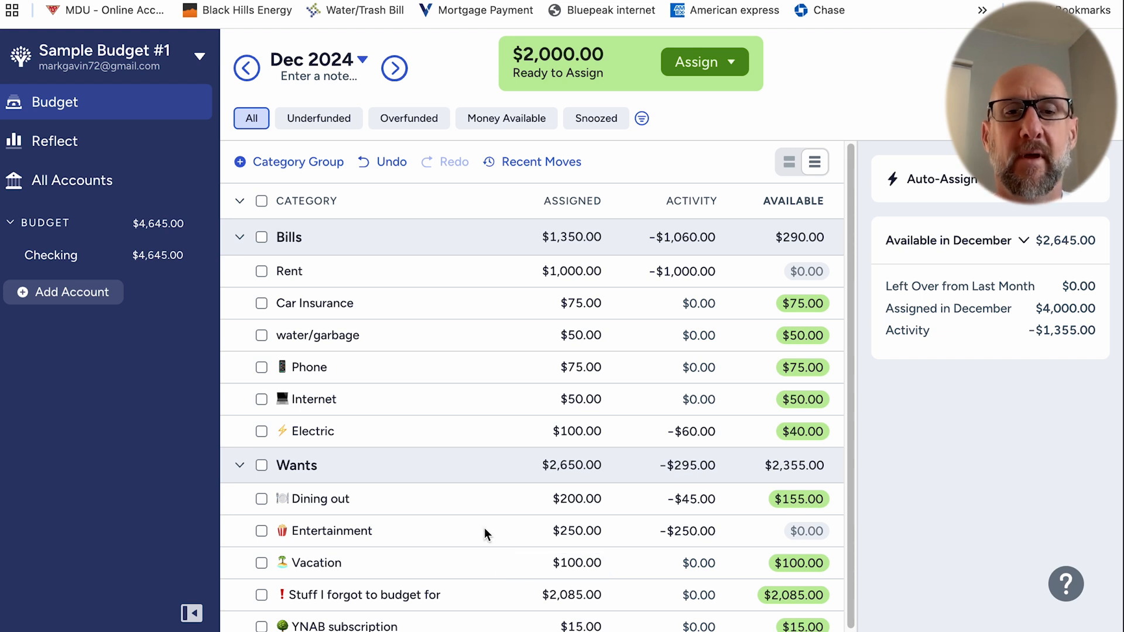
{"action": "scroll", "coordinate": [482, 531], "scroll_direction": "down", "scroll_amount": 1}
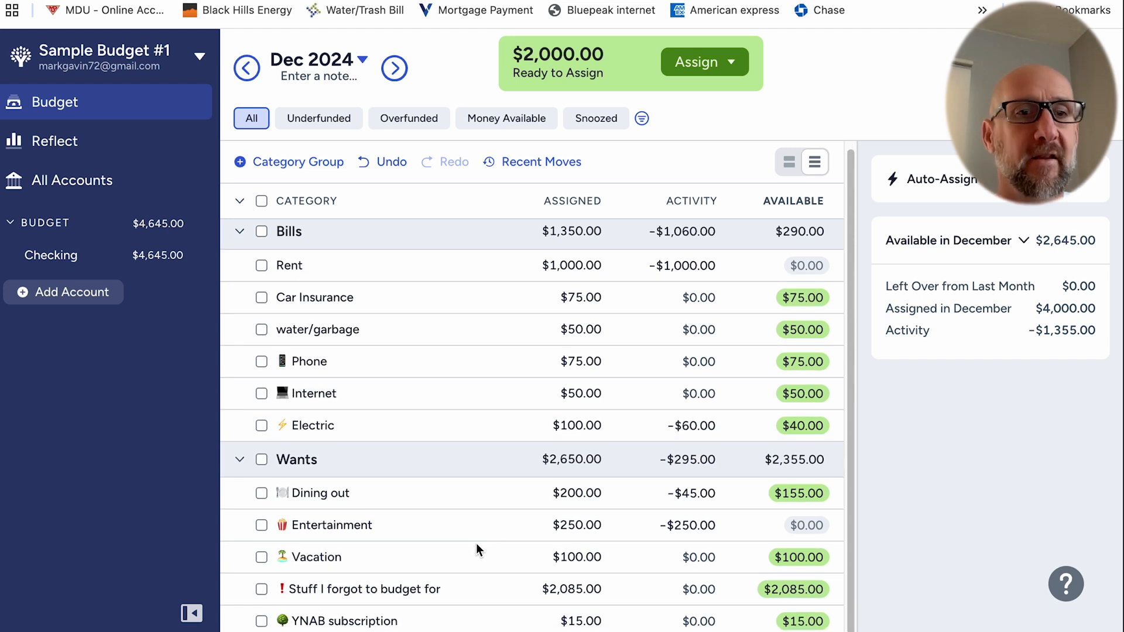